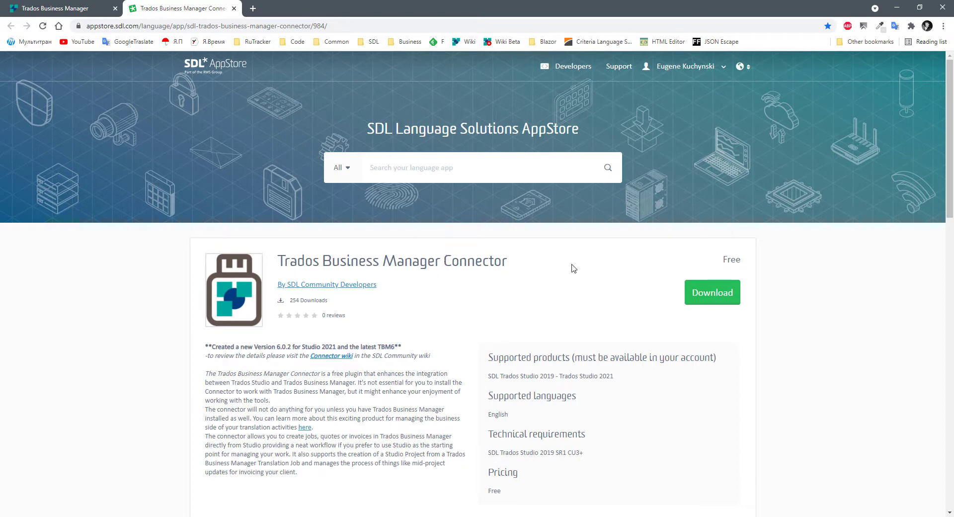
Check the versions offered for downloading the Trados Business Manager Connector, and leave without downloading.
{"action": "left_click", "coordinate": [702, 293]}
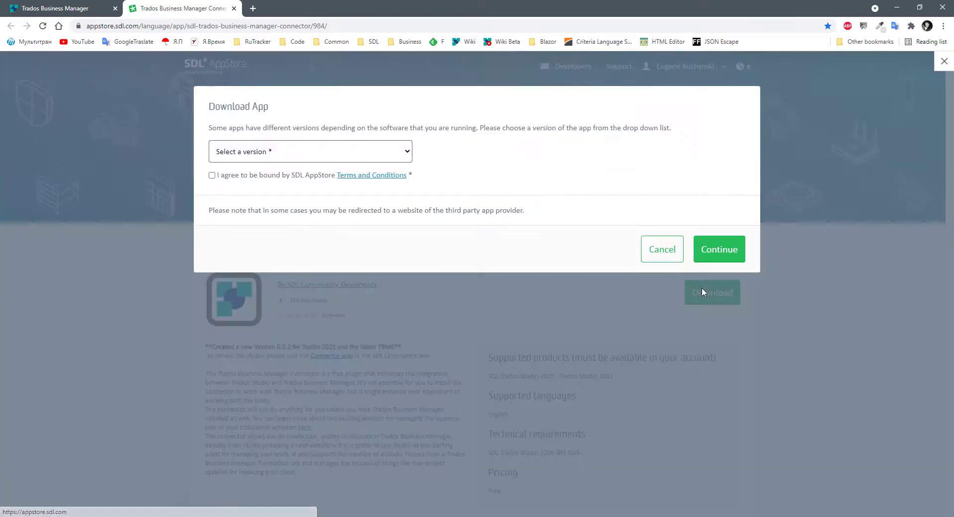
{"action": "left_click", "coordinate": [238, 154]}
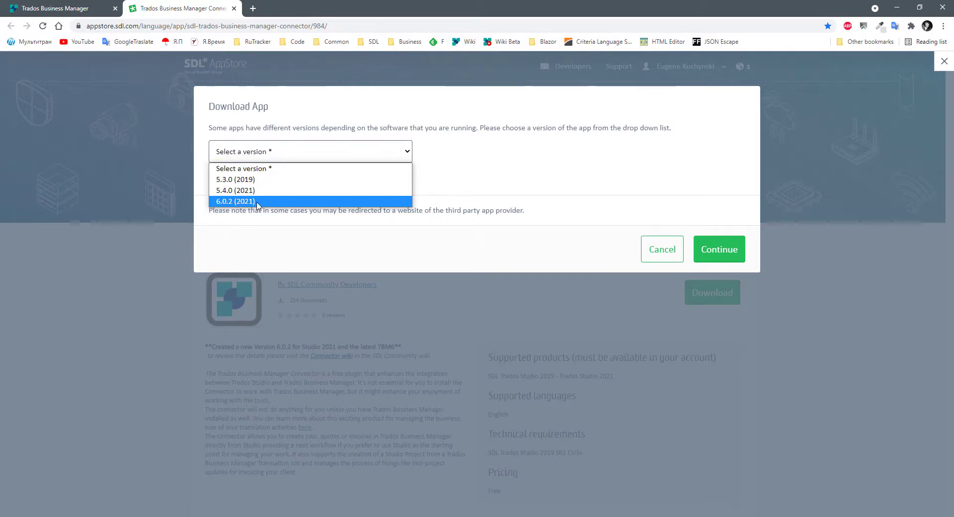
{"action": "left_click", "coordinate": [536, 244]}
{"action": "left_click", "coordinate": [654, 254]}
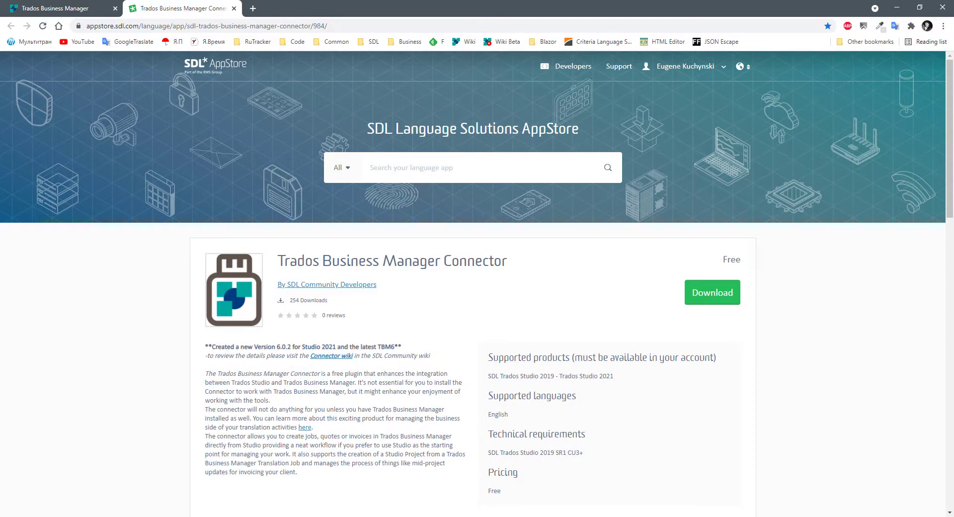
Start SDL Trados Studio 2021, allowing the unsigned Business Manager Connector plug-in to load, and show the list of projects.
{"action": "key", "text": "super"}
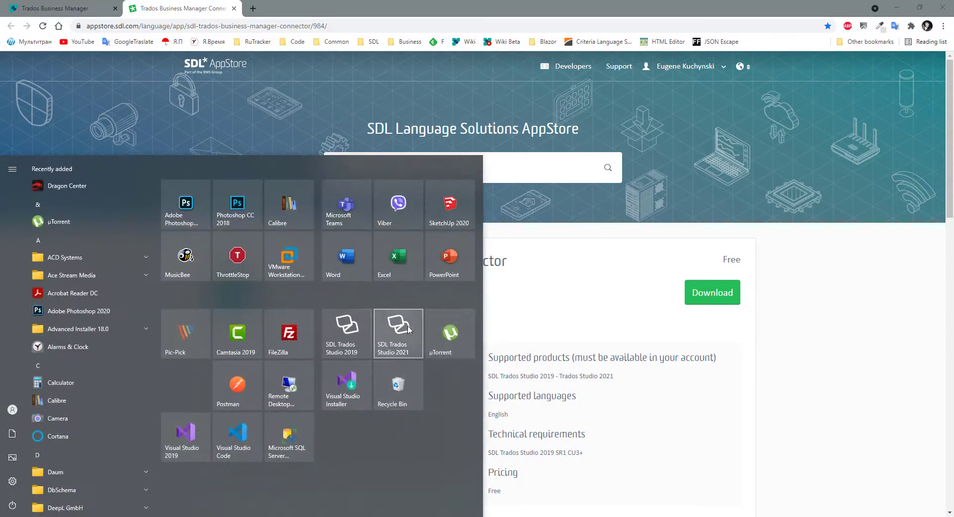
{"action": "left_click", "coordinate": [397, 333]}
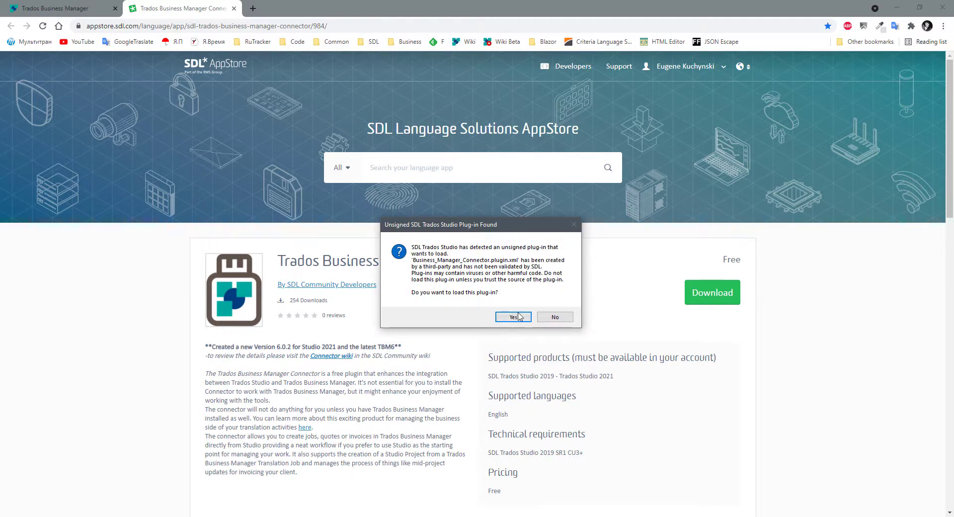
{"action": "left_click", "coordinate": [516, 315]}
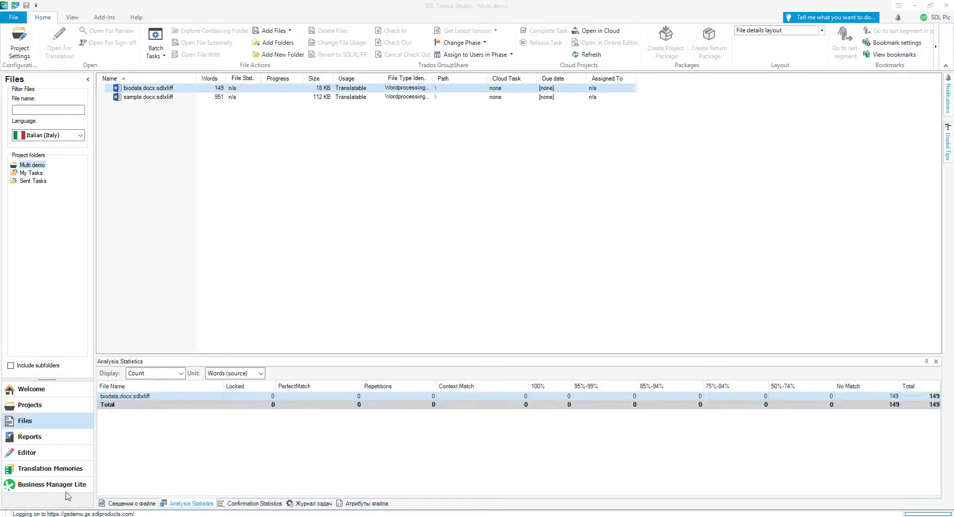
{"action": "left_click", "coordinate": [26, 404]}
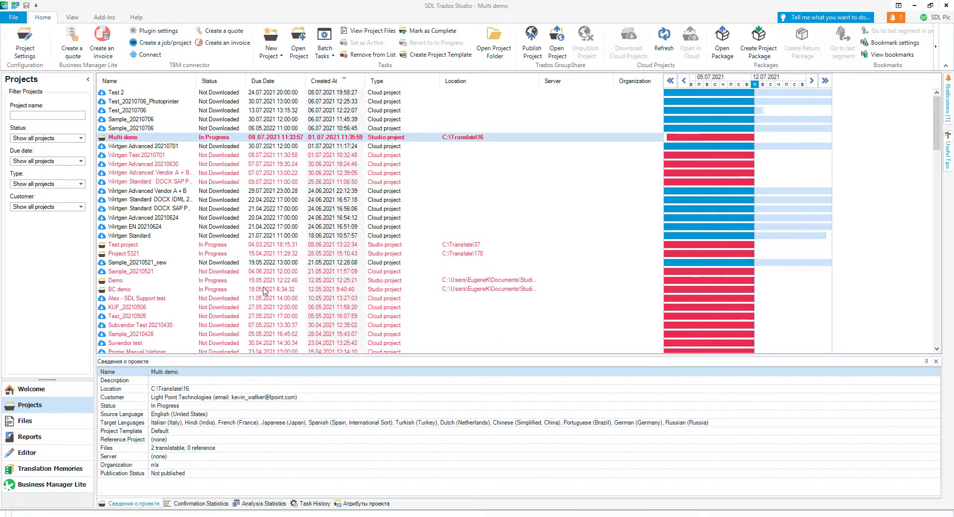
Open the Business Manager connector's plugin settings and inspect the application URL.
{"action": "left_click", "coordinate": [157, 32]}
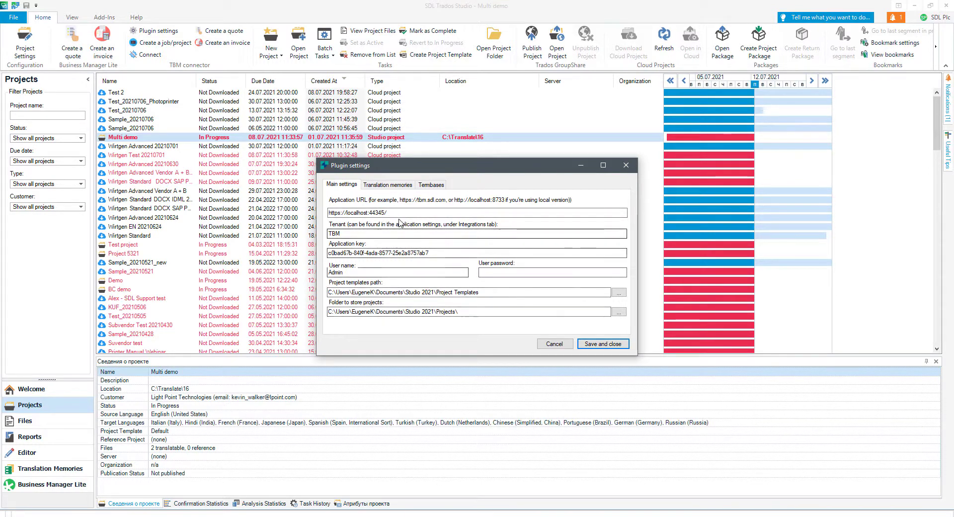
{"action": "left_click", "coordinate": [424, 212]}
{"action": "left_click_drag", "start_coordinate": [423, 212], "coordinate": [301, 220]}
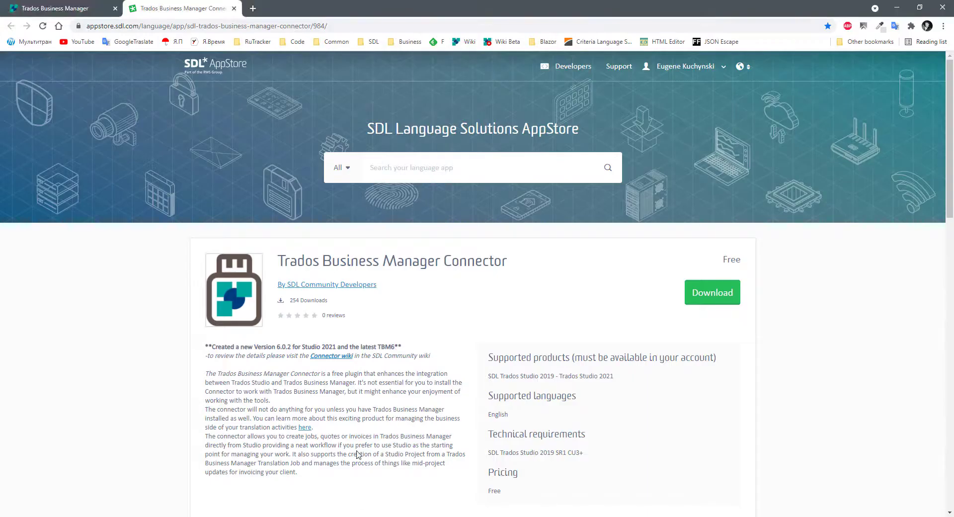
Switch to the browser, close the AppStore page, and open the Integrations settings in Trados Business Manager.
{"action": "left_click", "coordinate": [235, 8]}
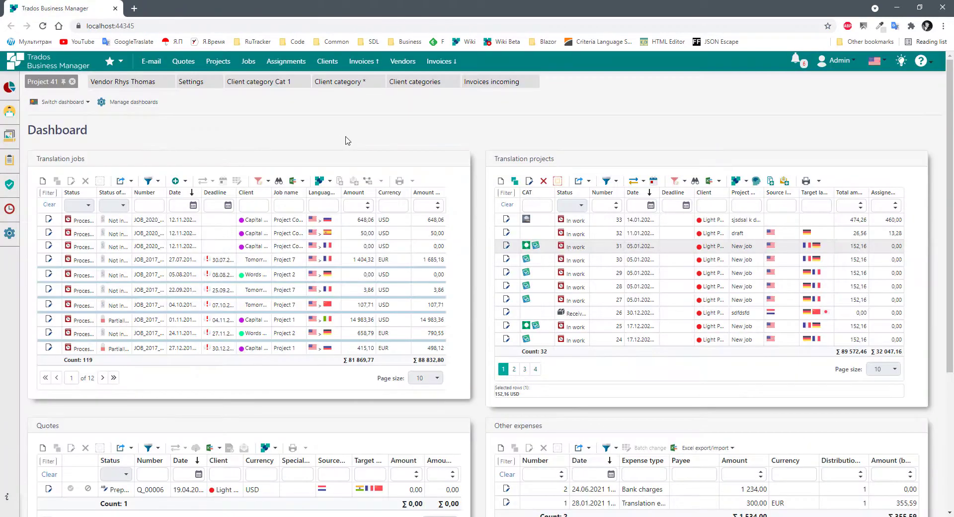
{"action": "mouse_move", "coordinate": [10, 233]}
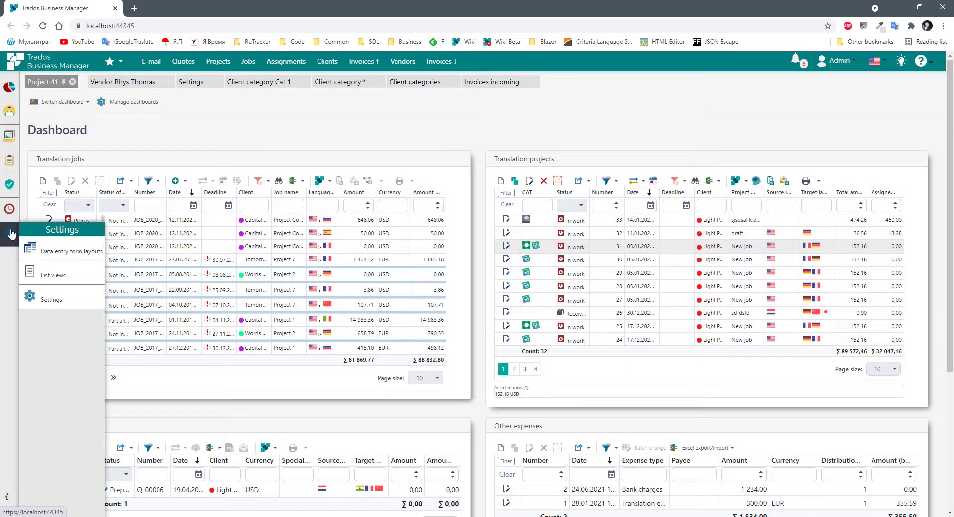
{"action": "left_click", "coordinate": [67, 307]}
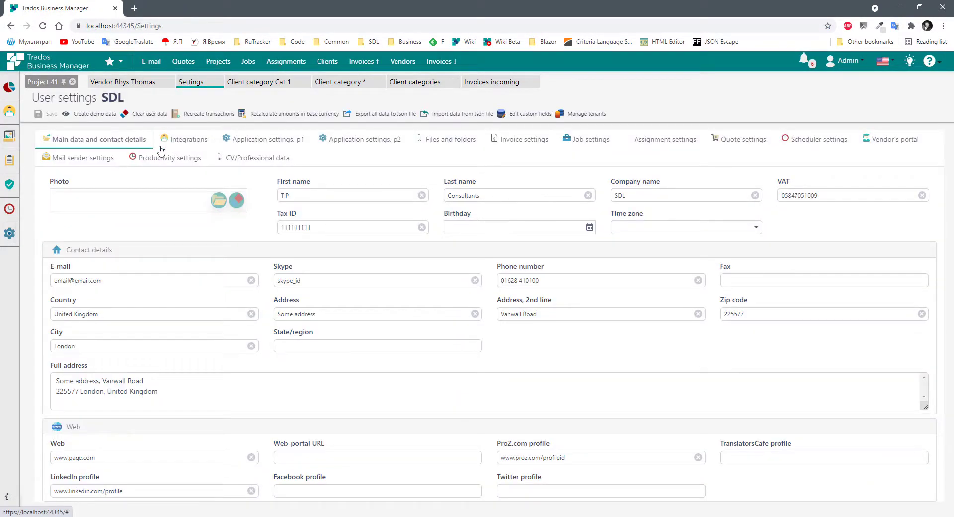
{"action": "left_click", "coordinate": [184, 141]}
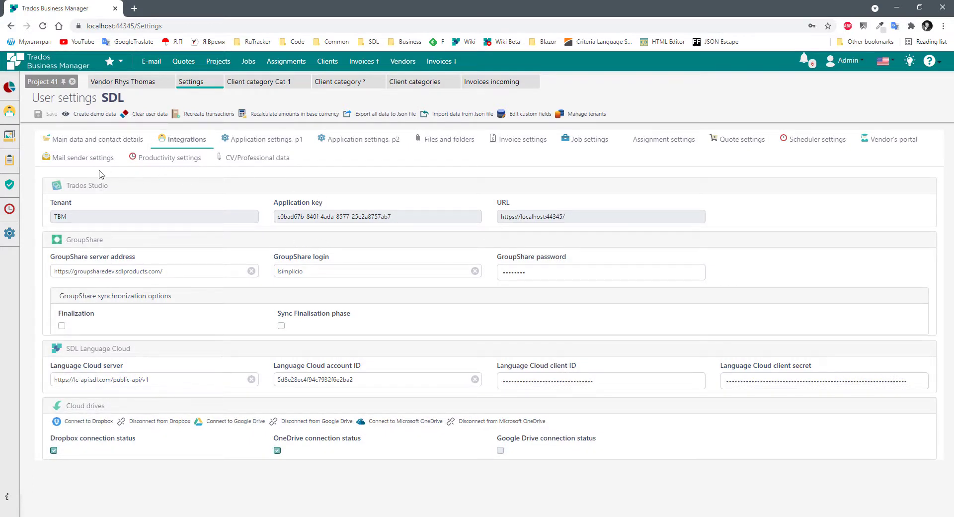
Examine the tenant, application key and URL given for the Trados Studio integration.
{"action": "triple_click", "coordinate": [70, 183]}
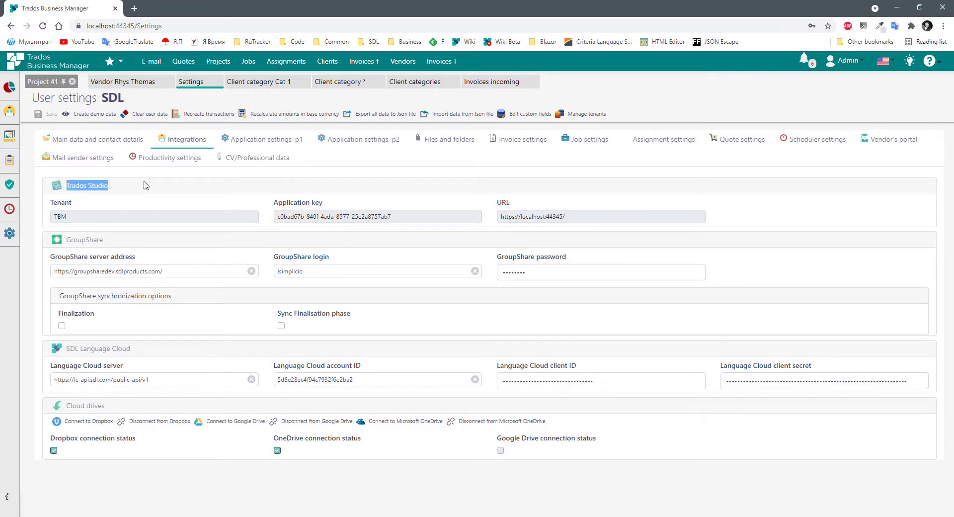
{"action": "left_click", "coordinate": [89, 217]}
{"action": "double_click", "coordinate": [65, 217]}
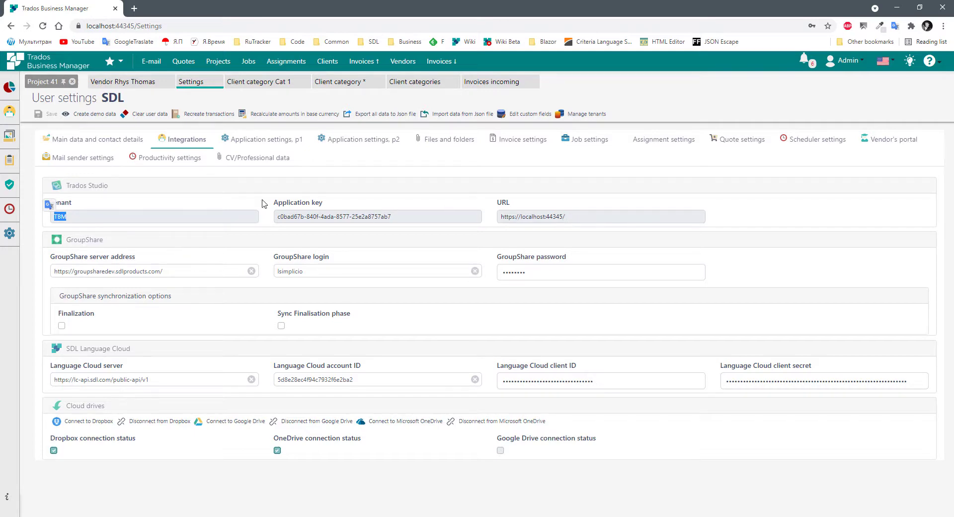
{"action": "left_click", "coordinate": [151, 219]}
{"action": "left_click_drag", "start_coordinate": [393, 219], "coordinate": [246, 224]}
{"action": "left_click", "coordinate": [570, 220]}
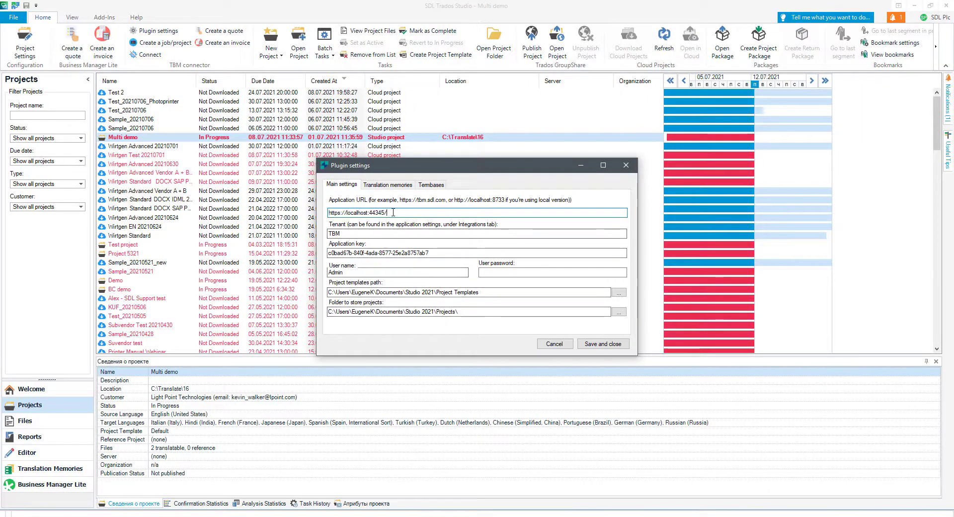
Return to SDL Trados Studio and check the application URL, application key, user name and password fields in the plugin settings.
{"action": "left_click_drag", "start_coordinate": [393, 212], "coordinate": [297, 211]}
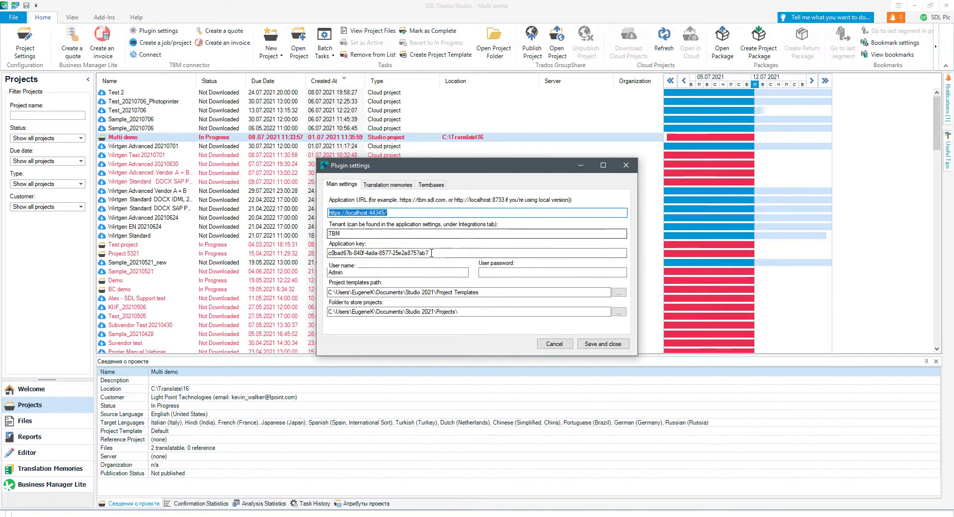
{"action": "left_click_drag", "start_coordinate": [432, 253], "coordinate": [328, 253]}
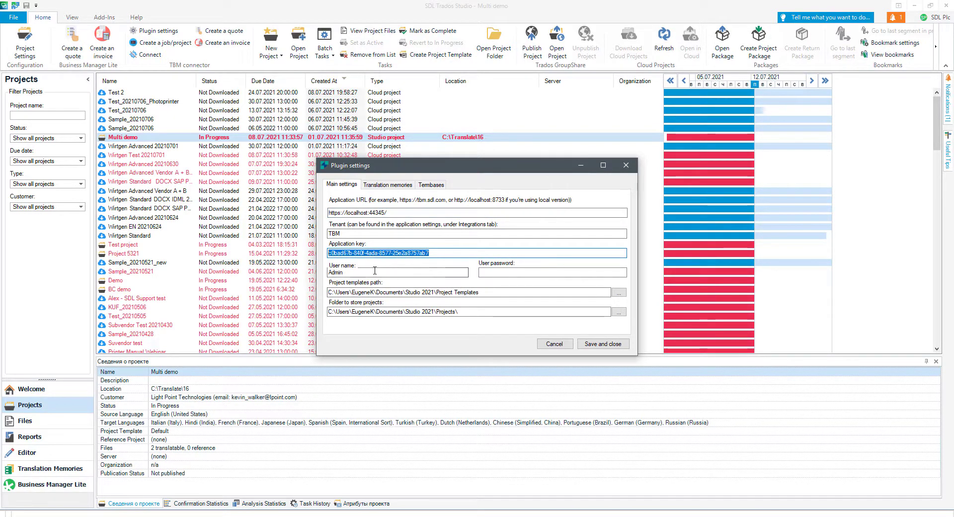
{"action": "left_click", "coordinate": [450, 272]}
{"action": "left_click", "coordinate": [518, 272]}
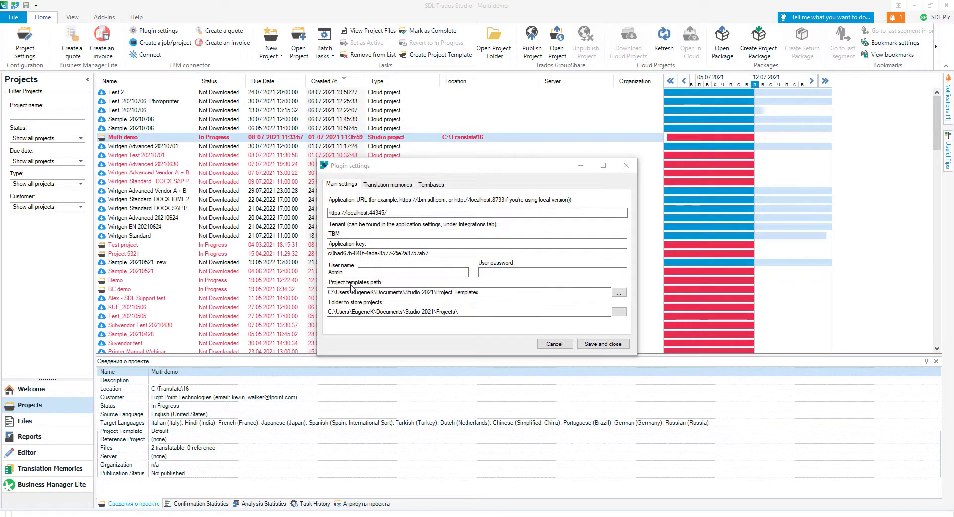
Review the project templates path, the project storage folder and the list of translation memories in the plugin settings.
{"action": "left_click", "coordinate": [332, 293]}
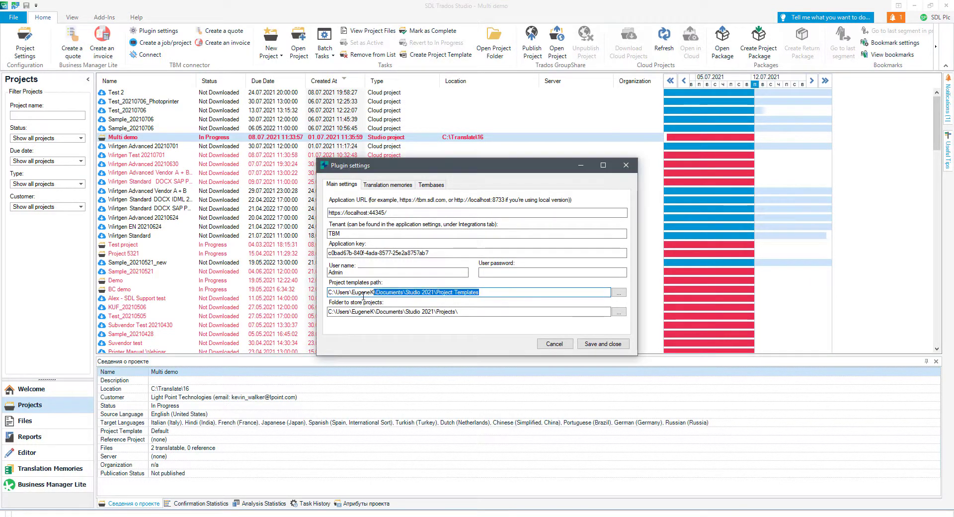
{"action": "left_click", "coordinate": [492, 293]}
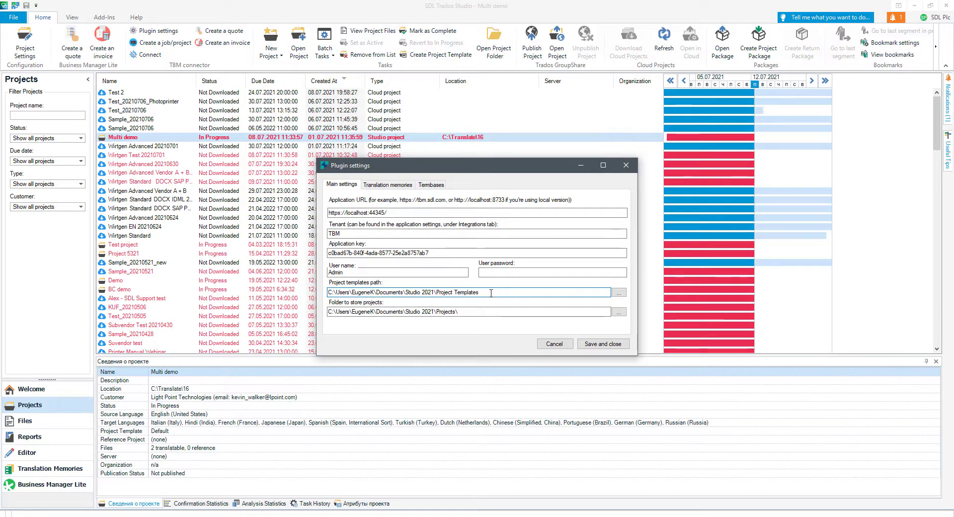
{"action": "left_click", "coordinate": [345, 311]}
{"action": "left_click", "coordinate": [343, 311]}
{"action": "left_click_drag", "start_coordinate": [459, 311], "coordinate": [326, 313]}
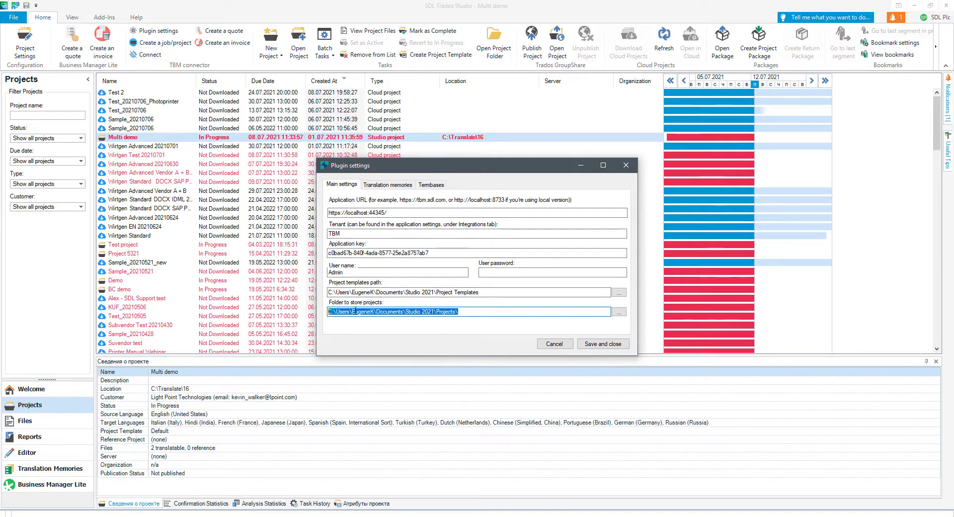
{"action": "left_click", "coordinate": [478, 312]}
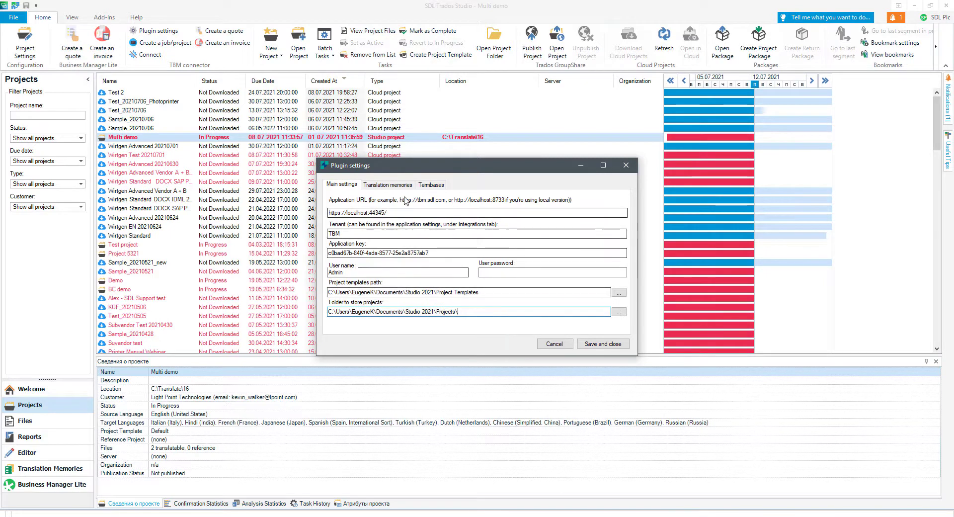
{"action": "left_click", "coordinate": [379, 185]}
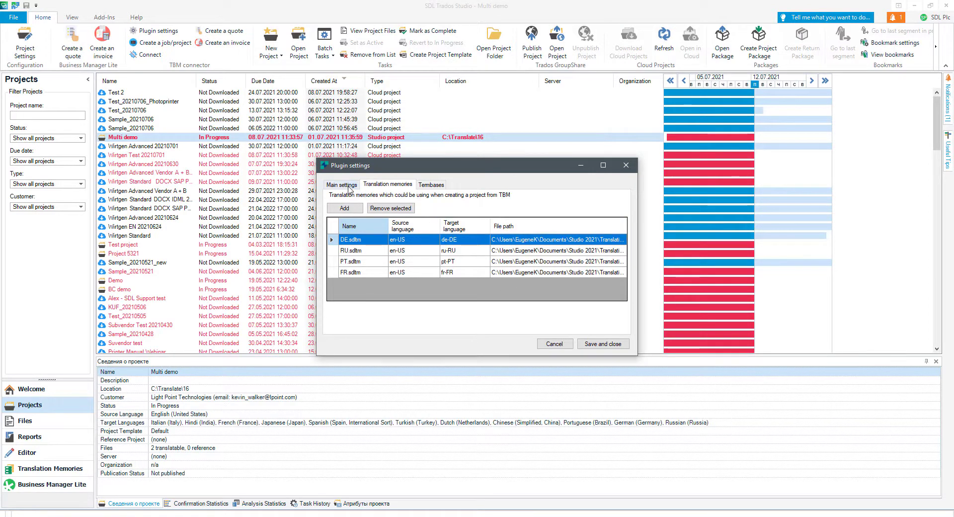
{"action": "left_click", "coordinate": [348, 185]}
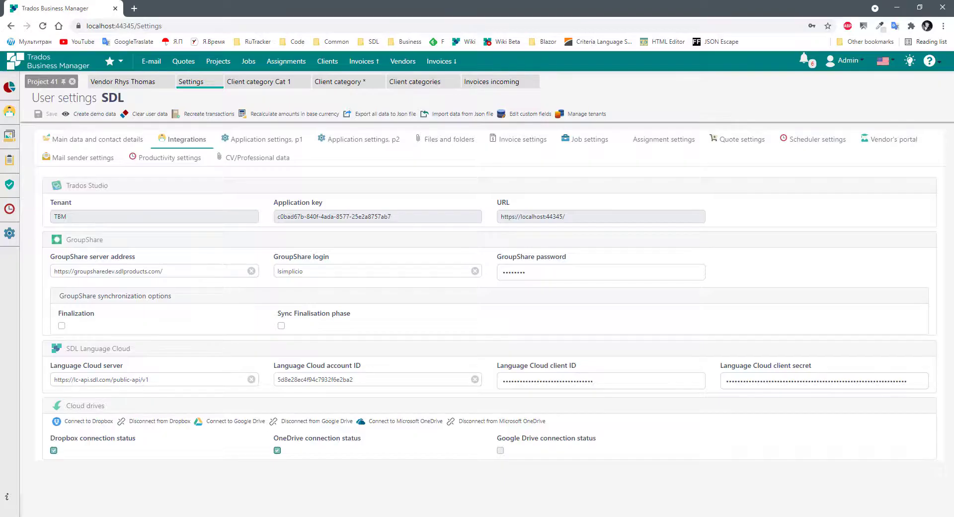
Switch to Trados Business Manager in the browser and examine the GroupShare server address and login settings.
{"action": "double_click", "coordinate": [73, 239]}
{"action": "left_click", "coordinate": [173, 272]}
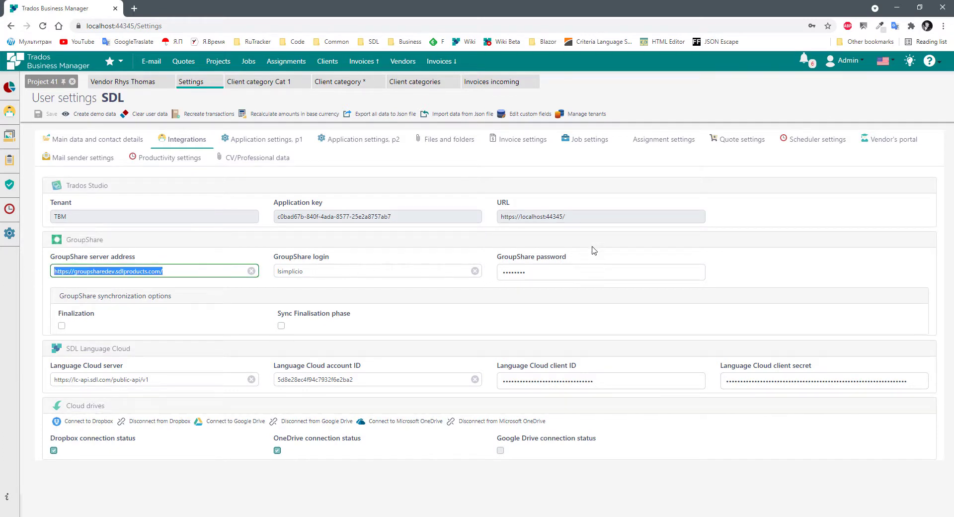
{"action": "left_click", "coordinate": [819, 271]}
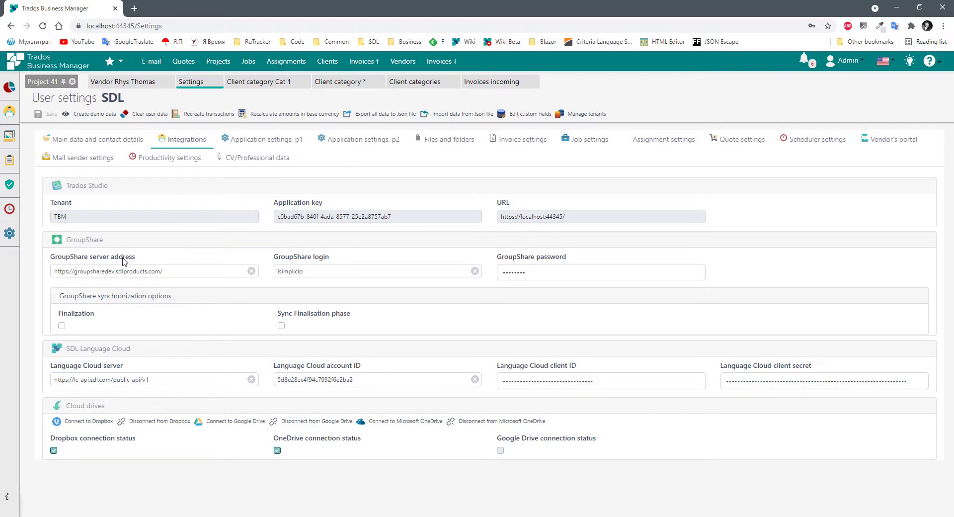
{"action": "double_click", "coordinate": [68, 238]}
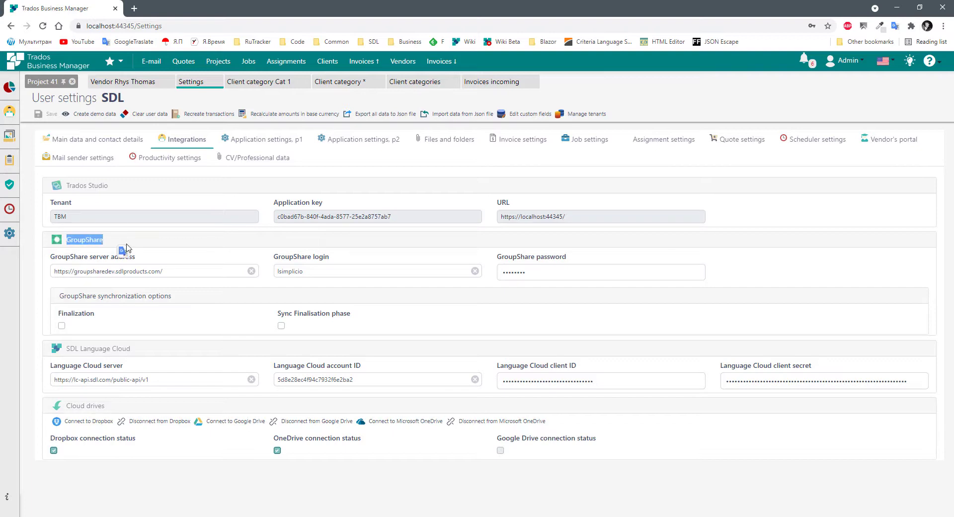
{"action": "left_click", "coordinate": [161, 238]}
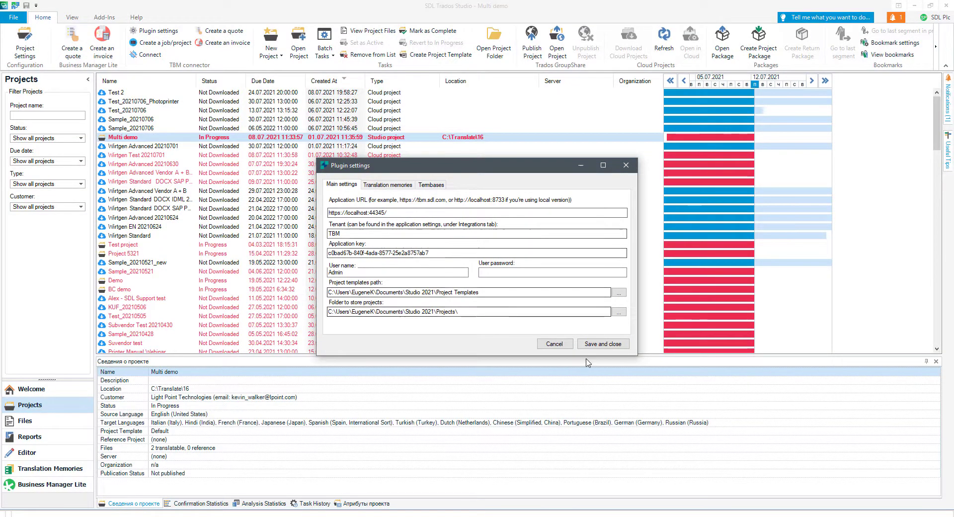
Save the plugin settings in SDL Trados Studio and reconnect to the Business Manager instance.
{"action": "left_click", "coordinate": [599, 344]}
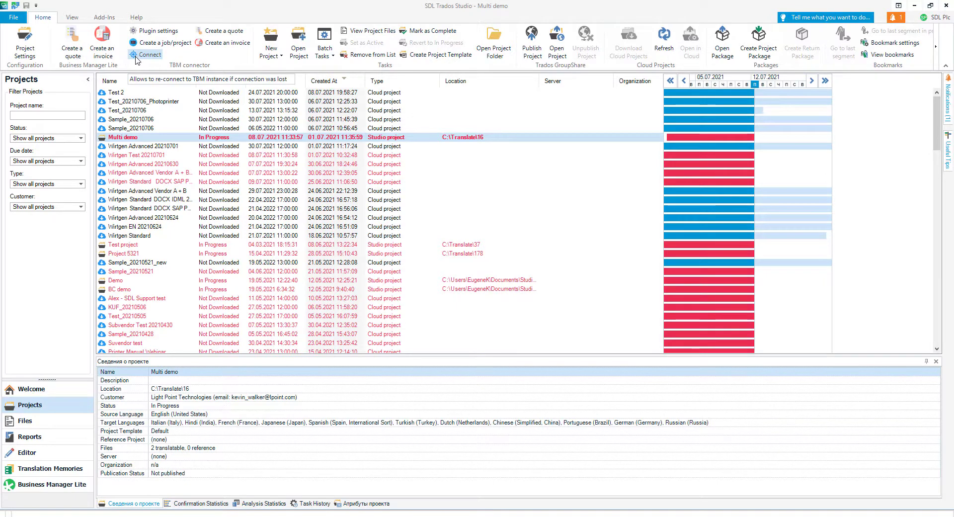
{"action": "left_click", "coordinate": [133, 59]}
Change the user name in the connector's plugin settings to Admin1 and save.
{"action": "left_click", "coordinate": [152, 31]}
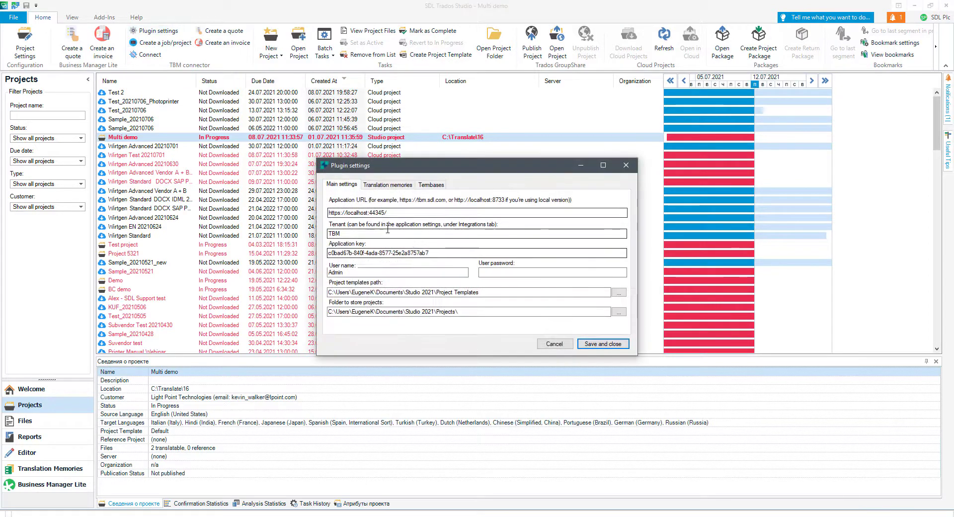
{"action": "left_click", "coordinate": [360, 237]}
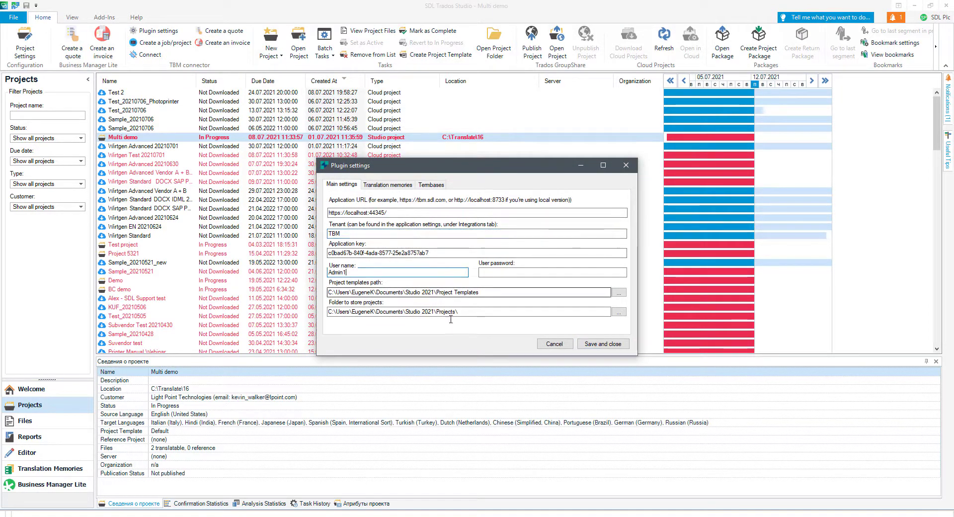
{"action": "left_click", "coordinate": [603, 344]}
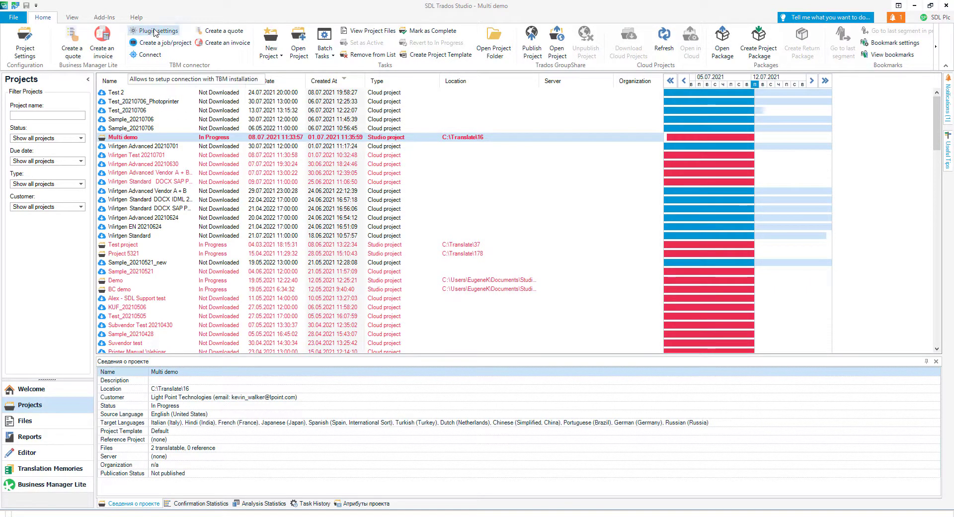
Set the user name in the connector's plugin settings to Admin and save the settings.
{"action": "left_click", "coordinate": [156, 33]}
{"action": "left_click", "coordinate": [553, 343]}
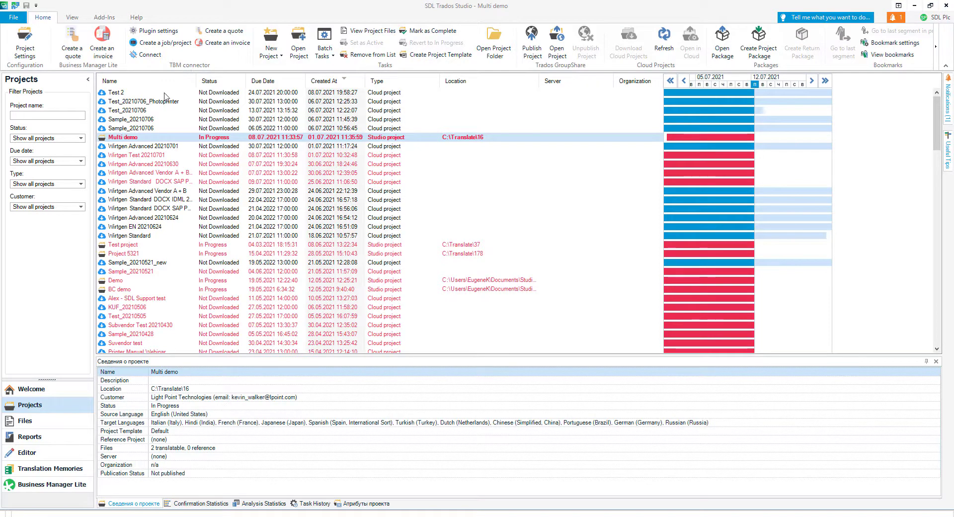
{"action": "left_click", "coordinate": [143, 32]}
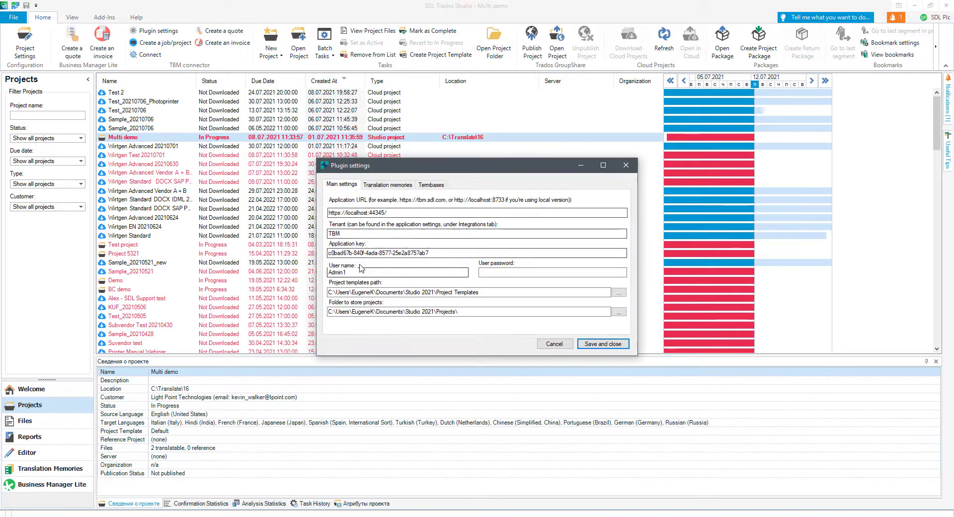
{"action": "left_click", "coordinate": [361, 272]}
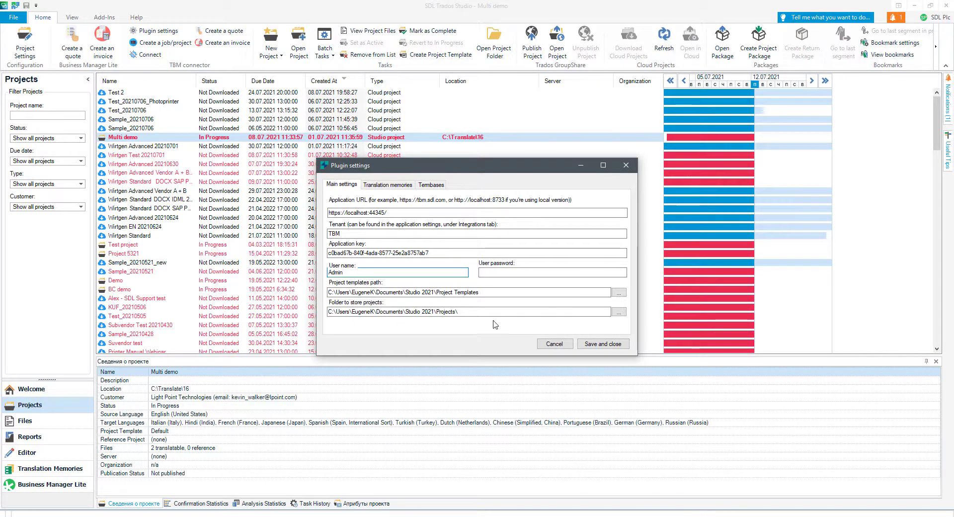
{"action": "left_click", "coordinate": [602, 344]}
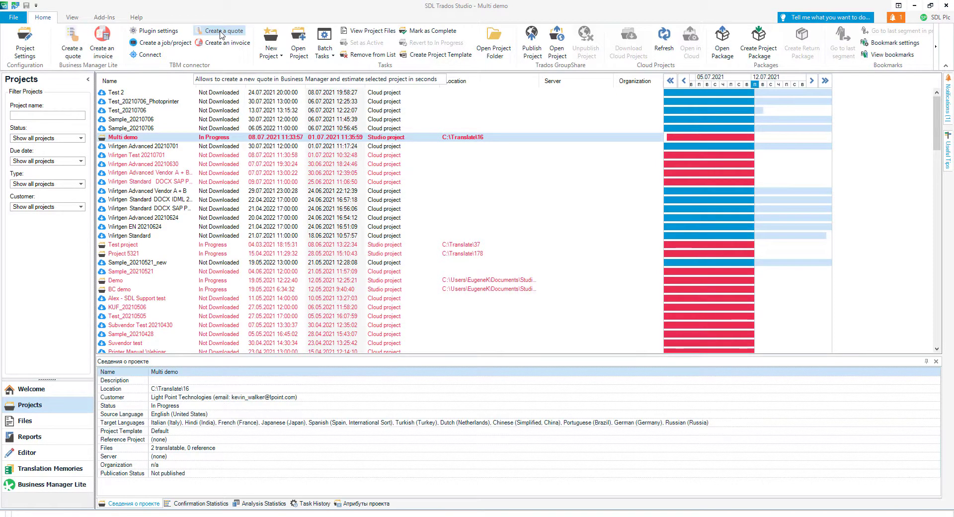
Create a quote in Business Manager from the Multi demo project for Light Point Technologies in EUR, covering all languages.
{"action": "left_click", "coordinate": [222, 34]}
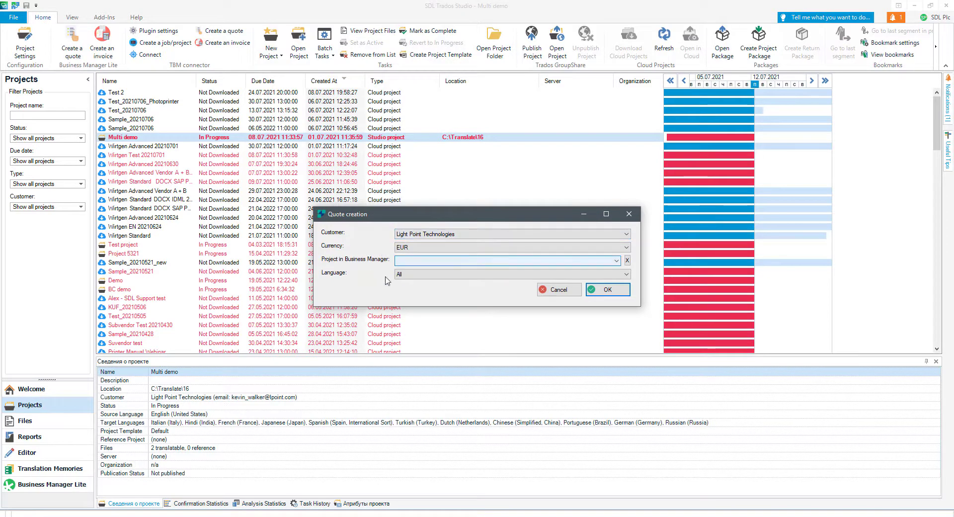
{"action": "left_click", "coordinate": [431, 239]}
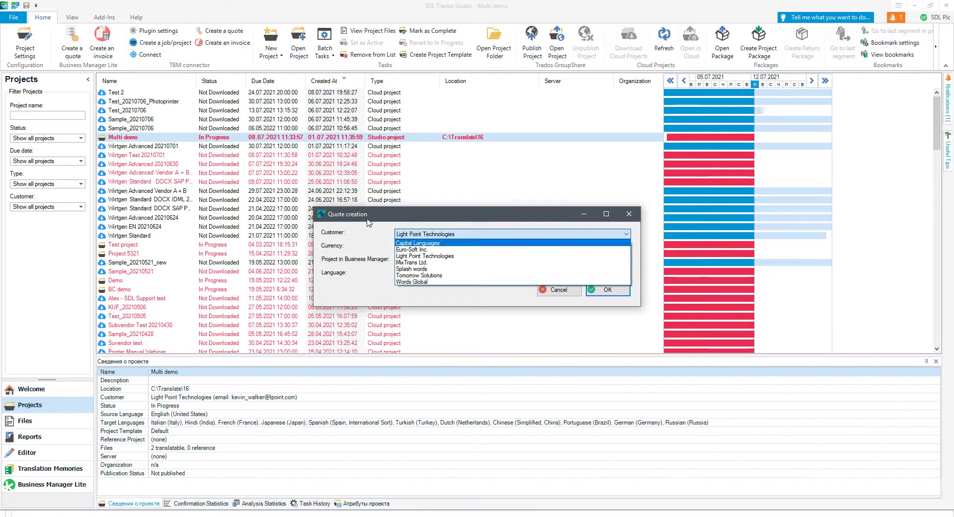
{"action": "left_click", "coordinate": [411, 213]}
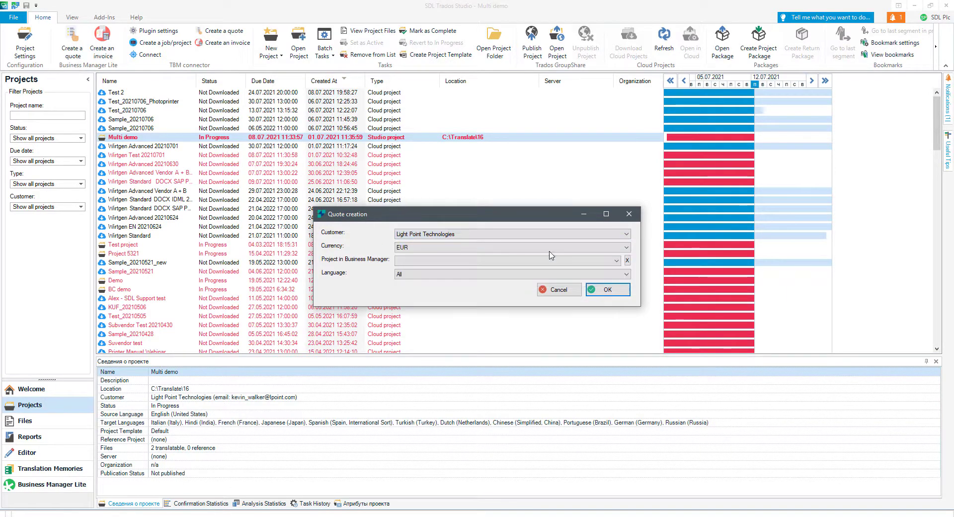
{"action": "left_click", "coordinate": [557, 238]}
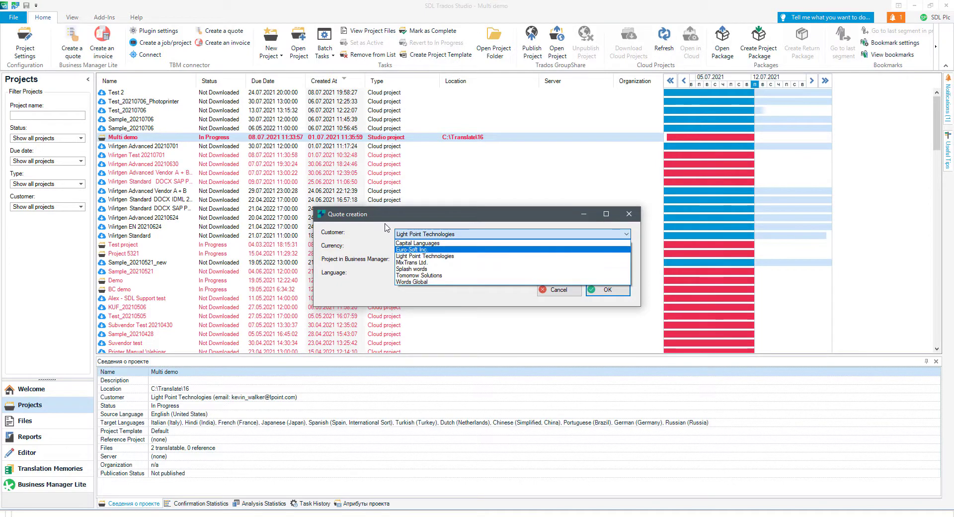
{"action": "left_click", "coordinate": [388, 225]}
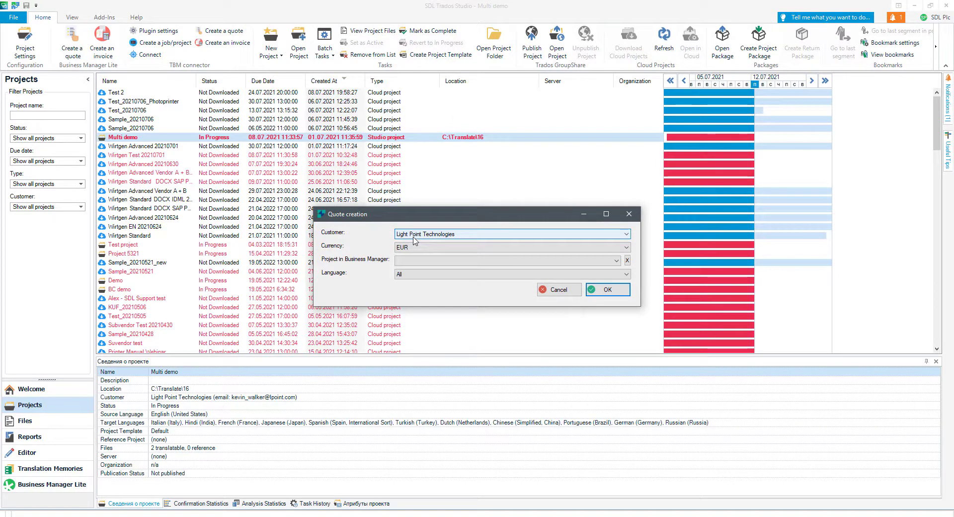
{"action": "left_click", "coordinate": [416, 260]}
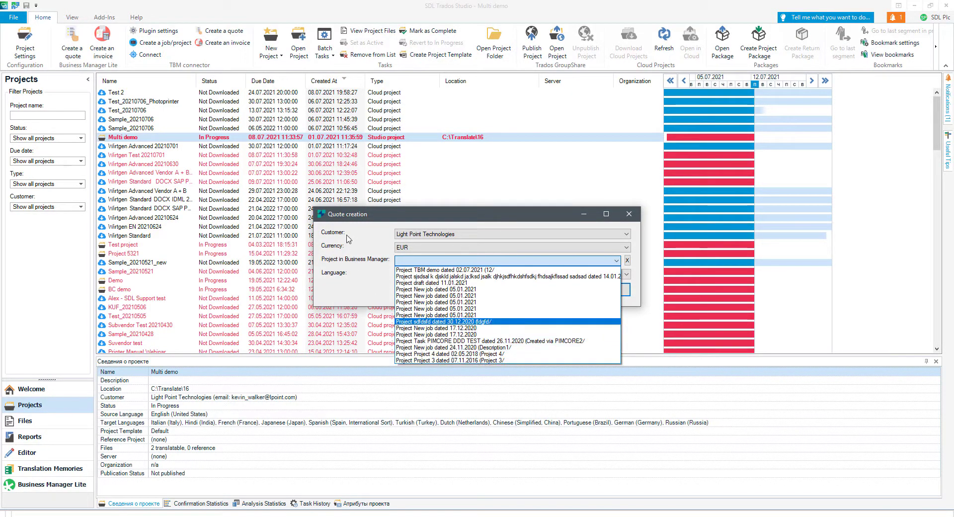
{"action": "left_click", "coordinate": [349, 238]}
{"action": "left_click", "coordinate": [434, 275]}
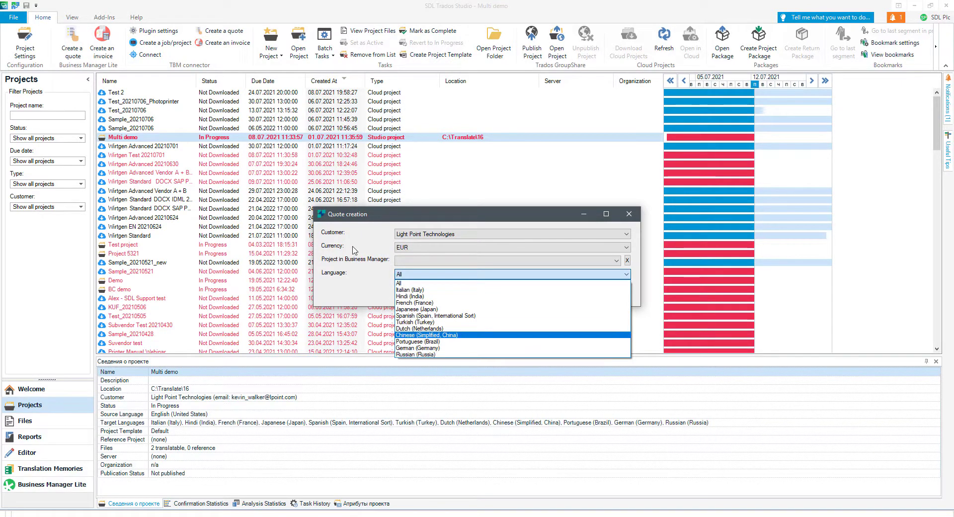
{"action": "left_click", "coordinate": [354, 250]}
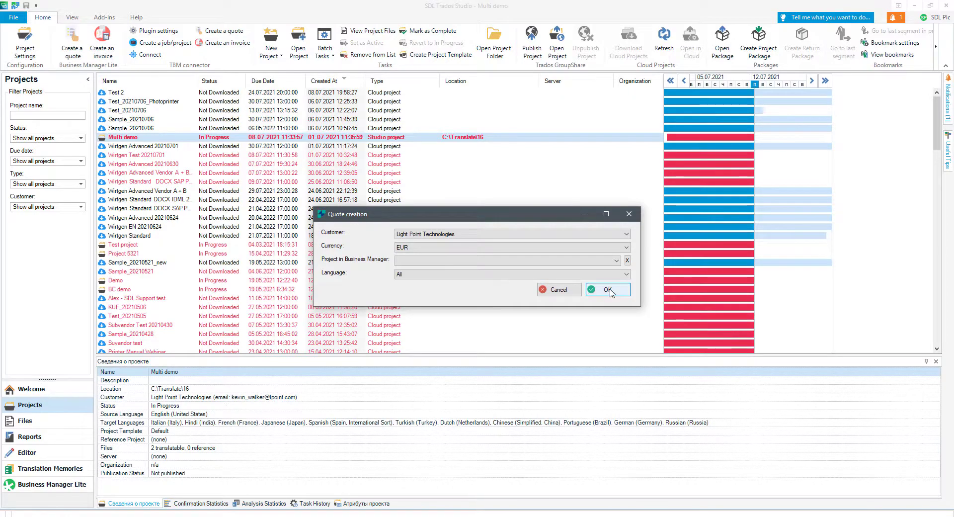
{"action": "left_click", "coordinate": [610, 291]}
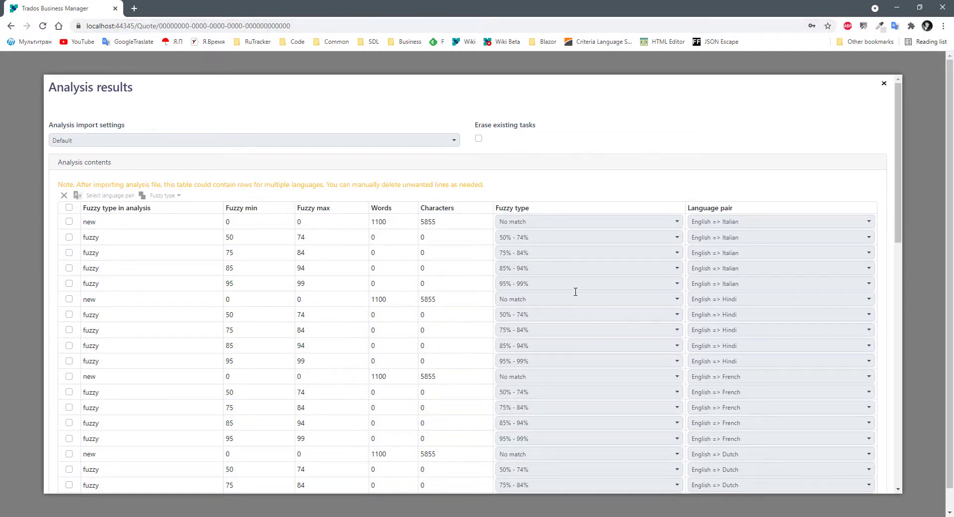
Compare the imported analysis results with the Multi demo project's analysis statistics in SDL Trados Studio, and accept them into the quote.
{"action": "scroll", "coordinate": [575, 292], "scroll_direction": "down", "scroll_amount": 12}
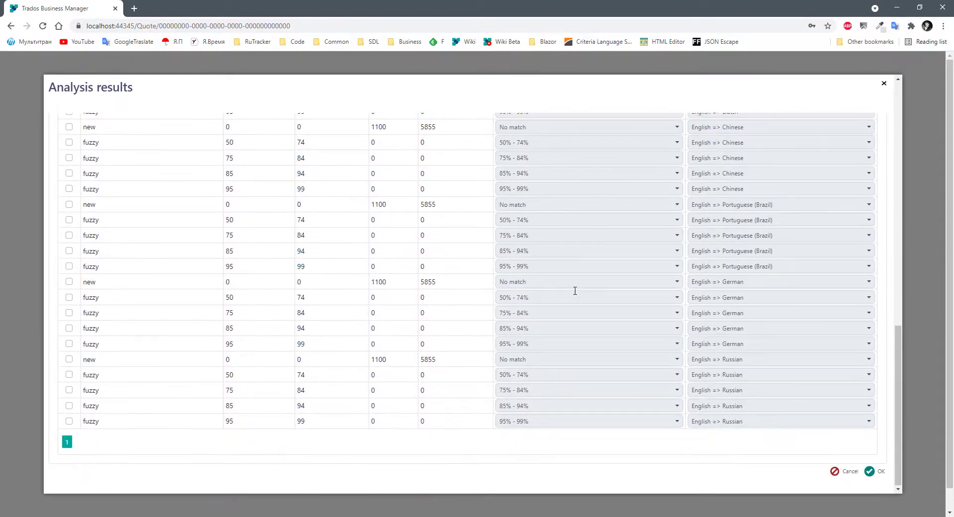
{"action": "scroll", "coordinate": [575, 289], "scroll_direction": "up", "scroll_amount": 12}
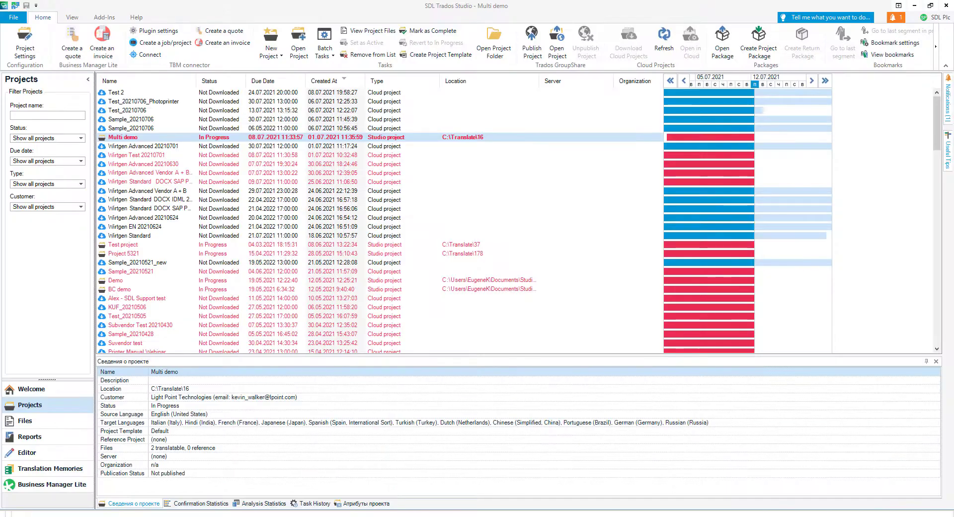
{"action": "left_click", "coordinate": [264, 504]}
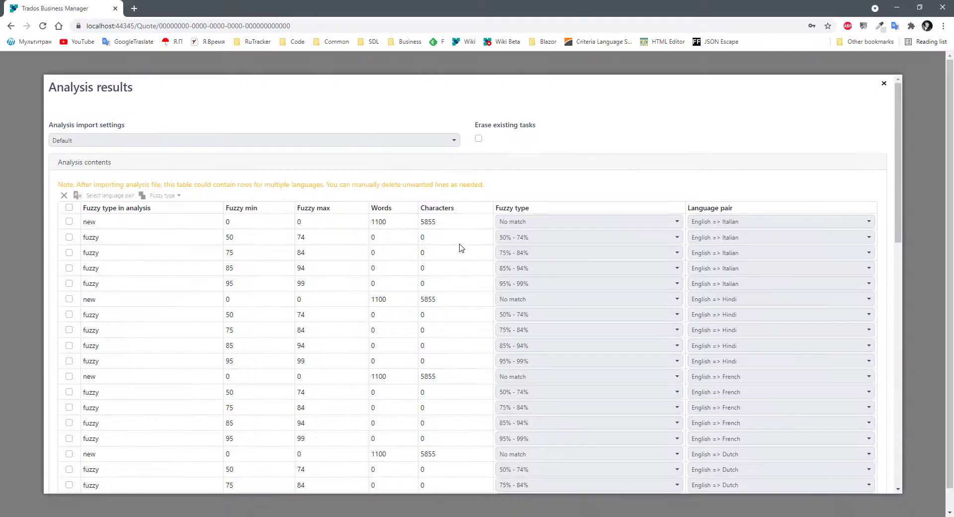
{"action": "double_click", "coordinate": [380, 221]}
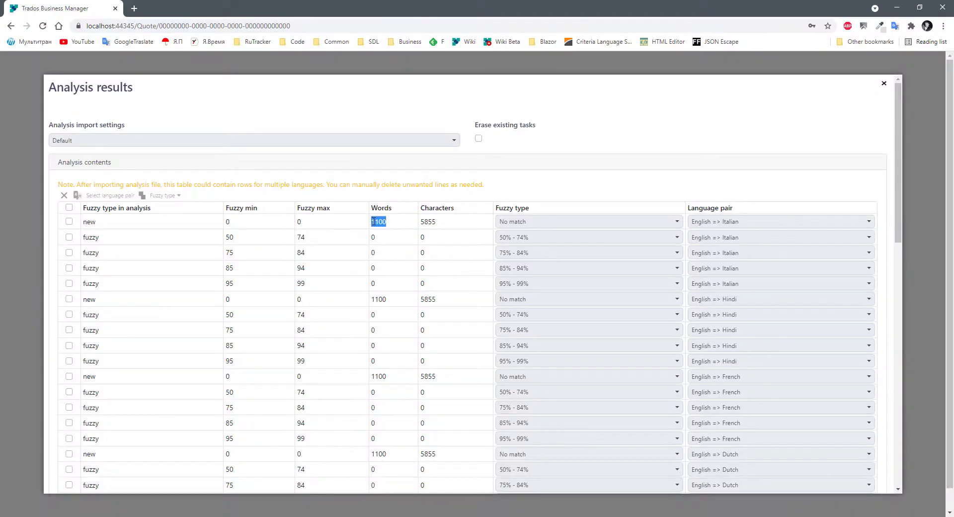
{"action": "double_click", "coordinate": [378, 299]}
{"action": "scroll", "coordinate": [444, 355], "scroll_direction": "down", "scroll_amount": 7}
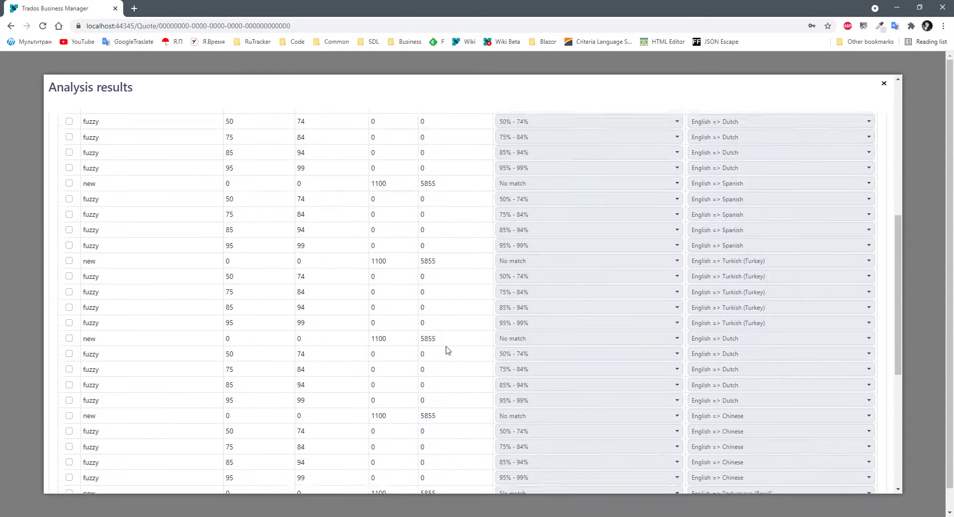
{"action": "scroll", "coordinate": [447, 349], "scroll_direction": "down", "scroll_amount": 6}
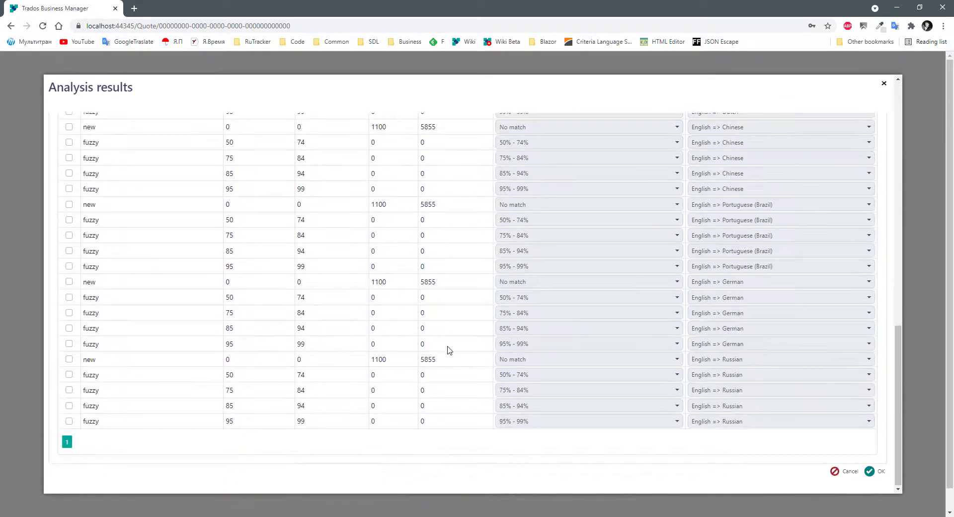
{"action": "left_click", "coordinate": [847, 473]}
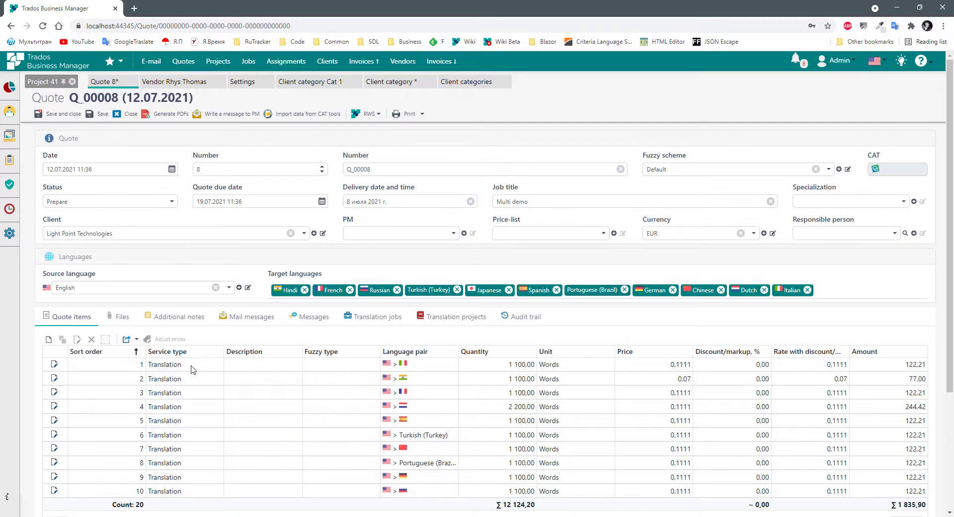
Examine the quote's translation and proofreading items on both pages, along with its details and totals.
{"action": "scroll", "coordinate": [339, 386], "scroll_direction": "down", "scroll_amount": 3}
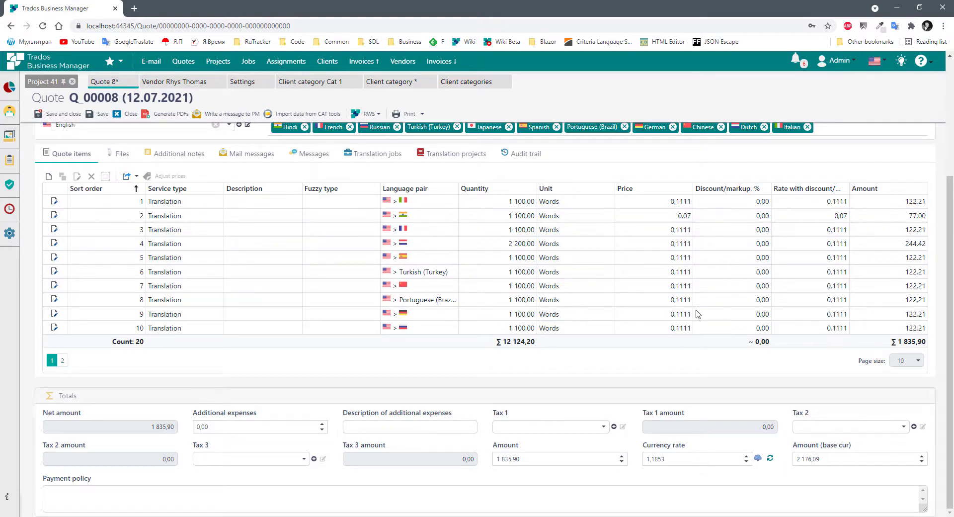
{"action": "scroll", "coordinate": [411, 380], "scroll_direction": "up", "scroll_amount": 3}
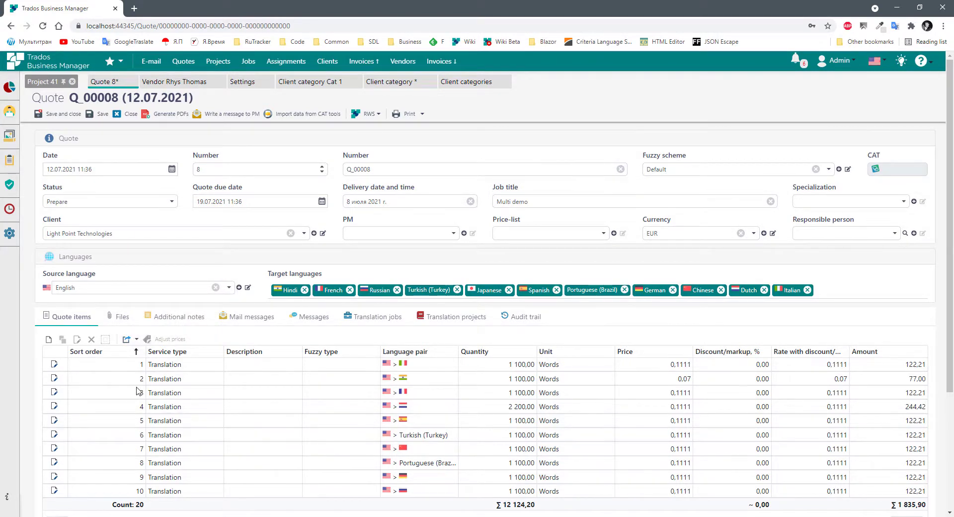
{"action": "scroll", "coordinate": [137, 391], "scroll_direction": "down", "scroll_amount": 1}
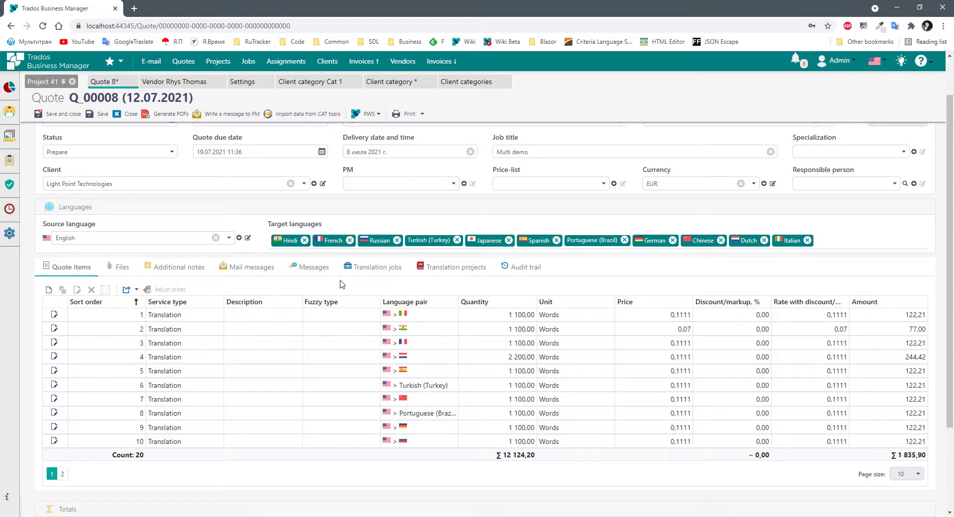
{"action": "left_click", "coordinate": [62, 473]}
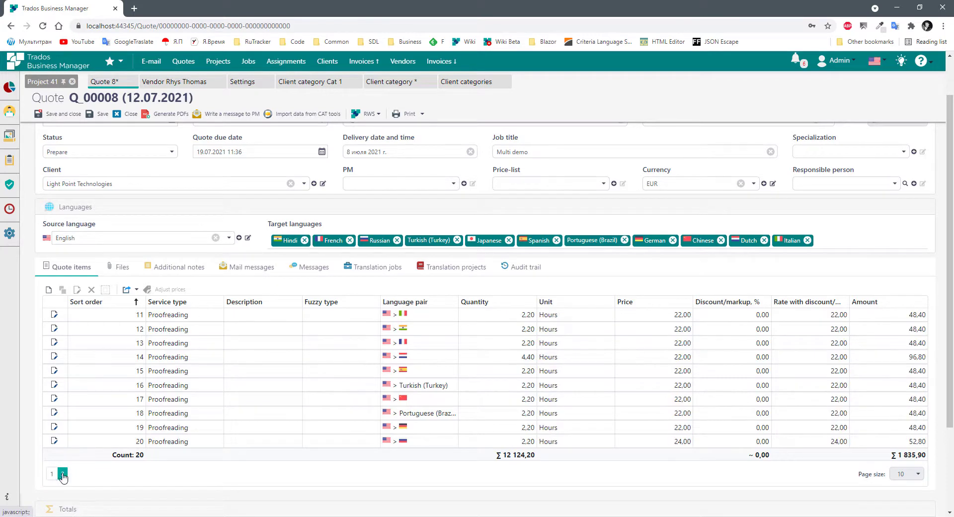
{"action": "left_click", "coordinate": [199, 316]}
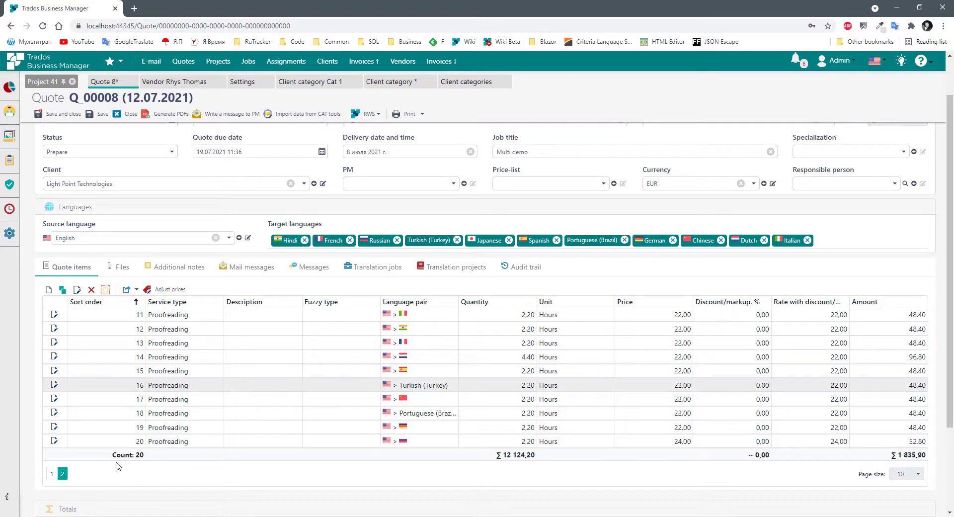
{"action": "left_click", "coordinate": [52, 474]}
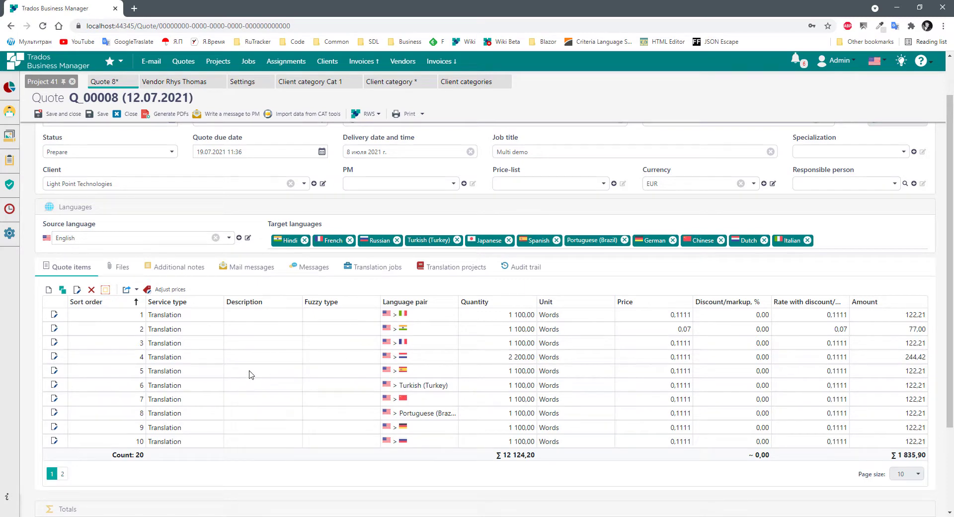
{"action": "scroll", "coordinate": [313, 438], "scroll_direction": "down", "scroll_amount": 3}
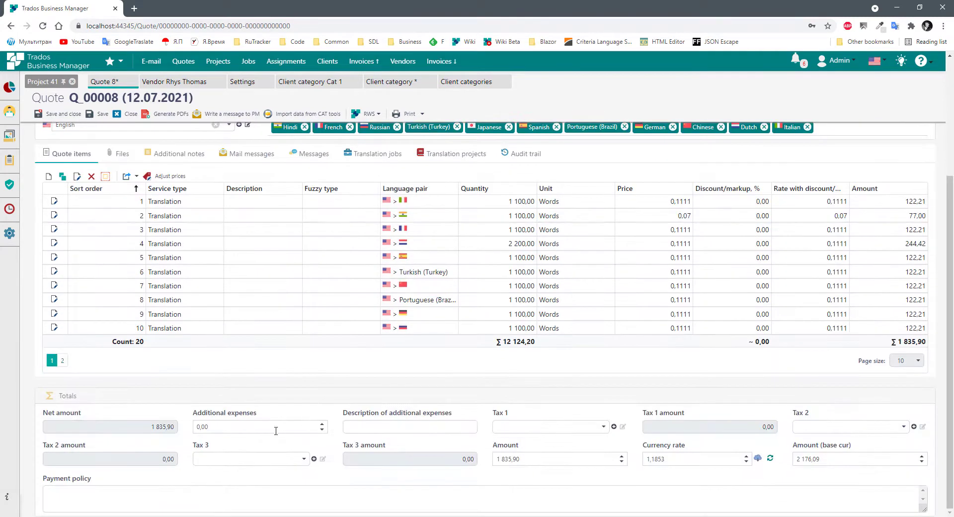
{"action": "scroll", "coordinate": [269, 383], "scroll_direction": "up", "scroll_amount": 5}
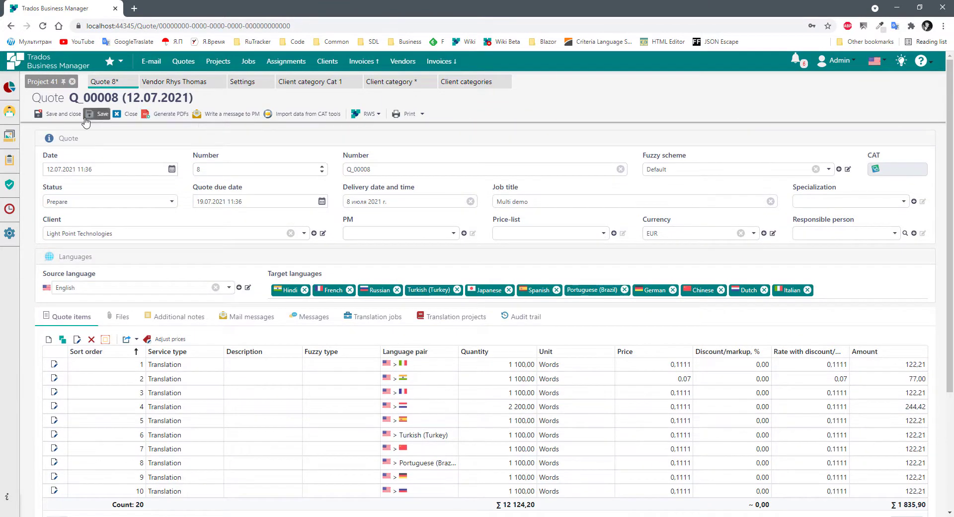
Open the quote's print preview, review the service quotation document and close it.
{"action": "left_click", "coordinate": [402, 117]}
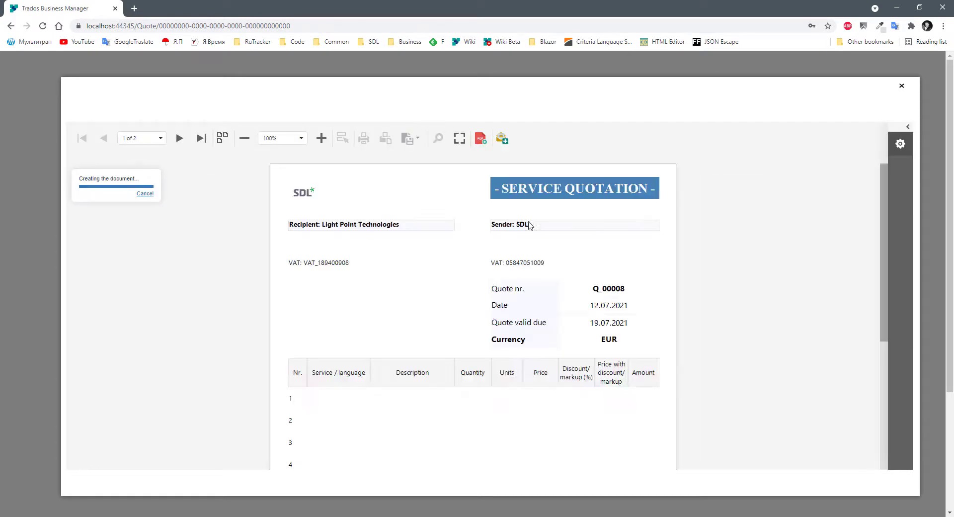
{"action": "scroll", "coordinate": [487, 328], "scroll_direction": "down", "scroll_amount": 5}
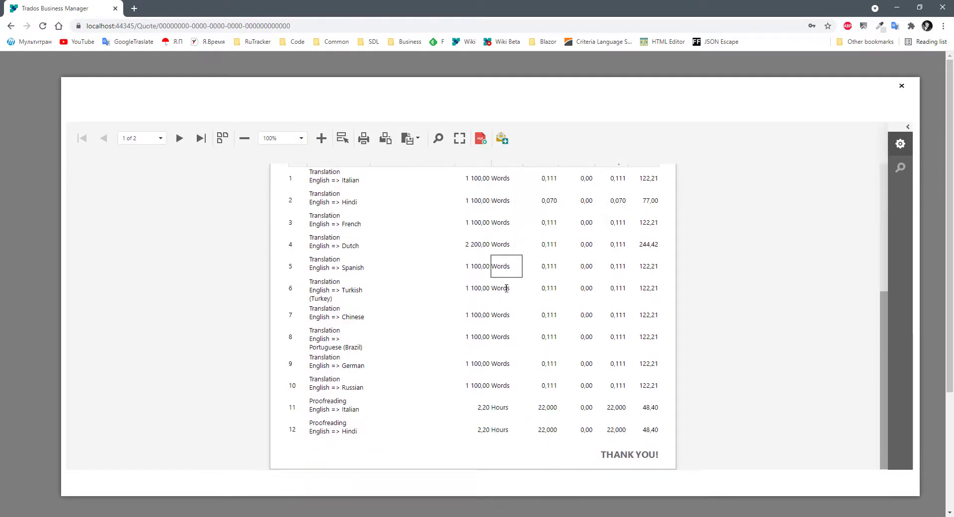
{"action": "scroll", "coordinate": [560, 453], "scroll_direction": "up", "scroll_amount": 5}
{"action": "scroll", "coordinate": [812, 238], "scroll_direction": "up", "scroll_amount": 5}
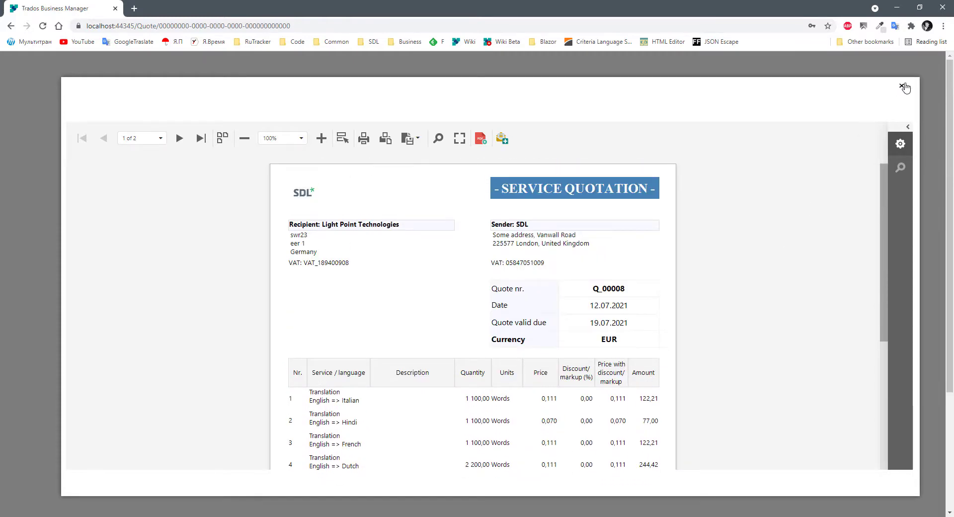
{"action": "left_click", "coordinate": [904, 87]}
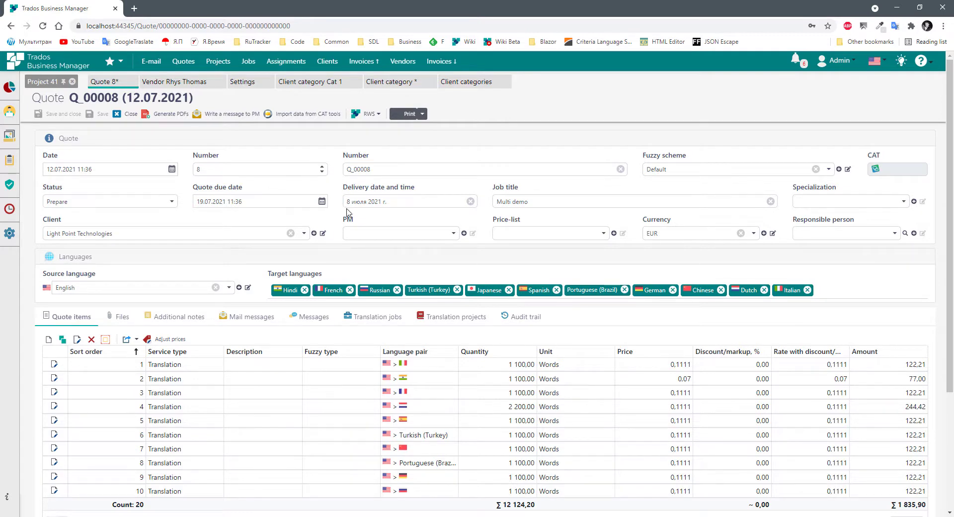
Create a translation job from the Multi demo project in SDL Trados Studio for Light Point Technologies in USD, specialization IT/Website, all languages.
{"action": "key", "text": "alt+Tab"}
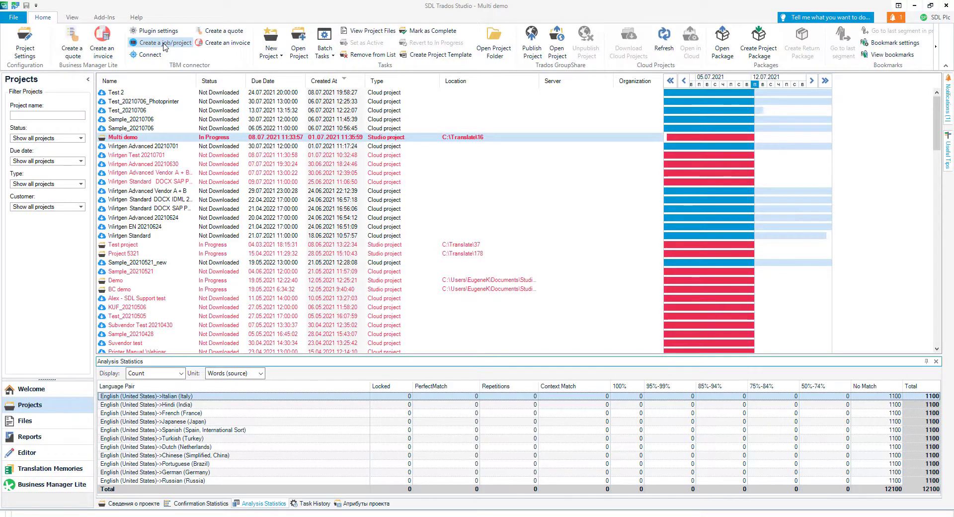
{"action": "left_click", "coordinate": [164, 44]}
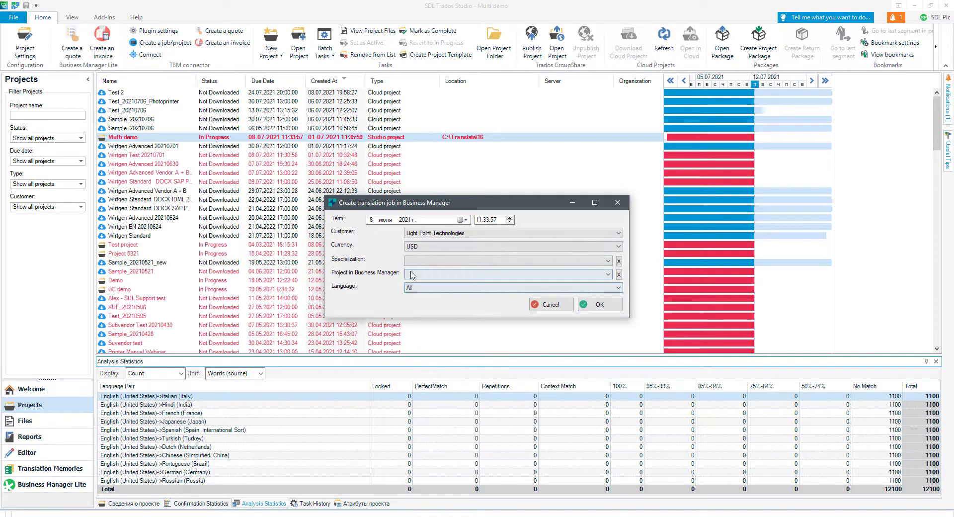
{"action": "left_click", "coordinate": [570, 261]}
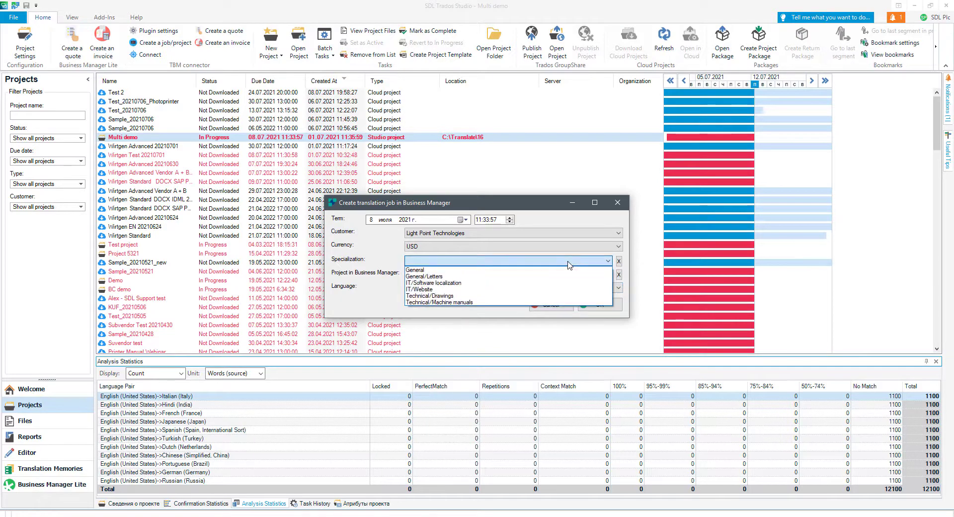
{"action": "left_click", "coordinate": [432, 289]}
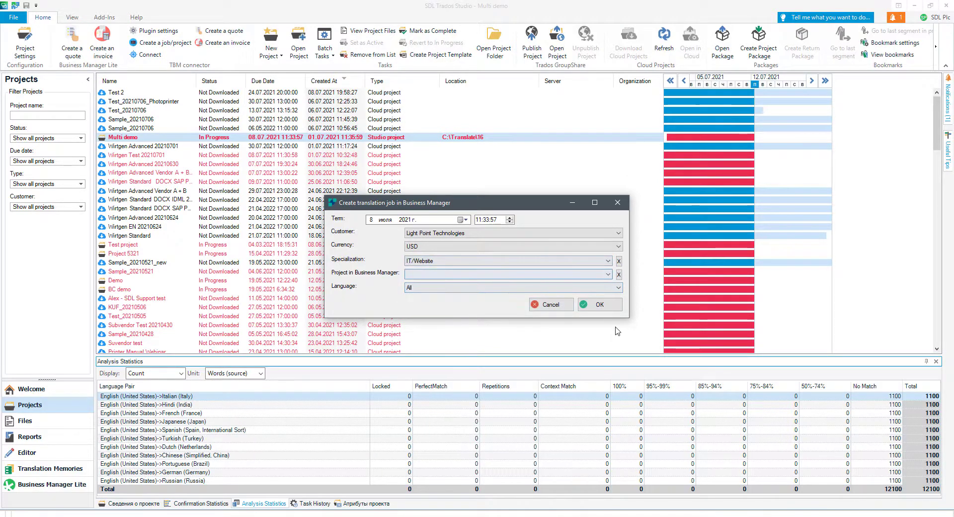
{"action": "left_click", "coordinate": [599, 304]}
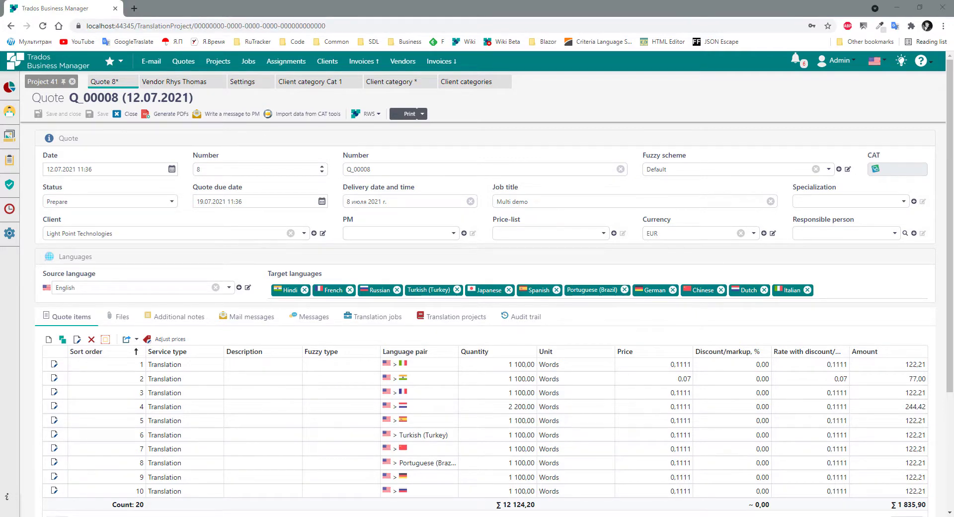
{"action": "left_click", "coordinate": [283, 255]}
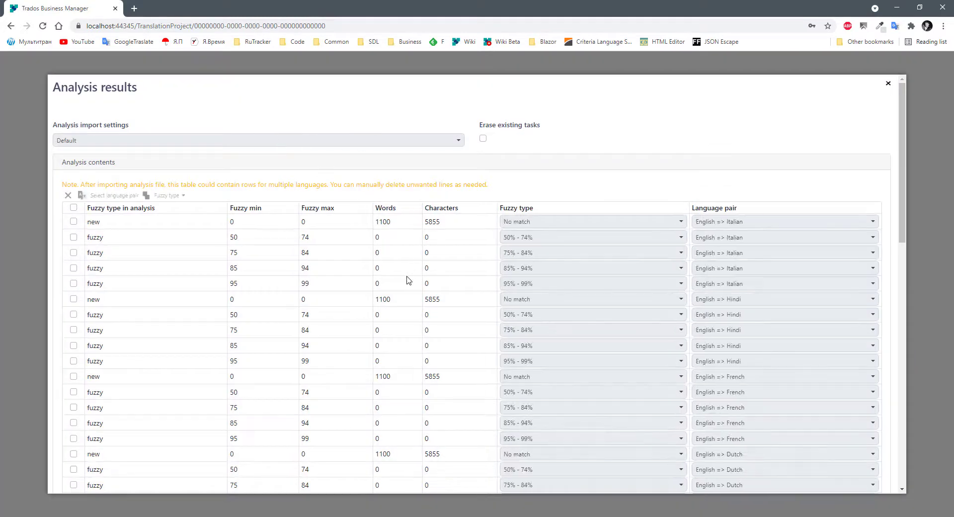
Check the imported analysis results for every language pair and accept them into the translation project.
{"action": "scroll", "coordinate": [405, 279], "scroll_direction": "down", "scroll_amount": 8}
{"action": "scroll", "coordinate": [410, 281], "scroll_direction": "up", "scroll_amount": 8}
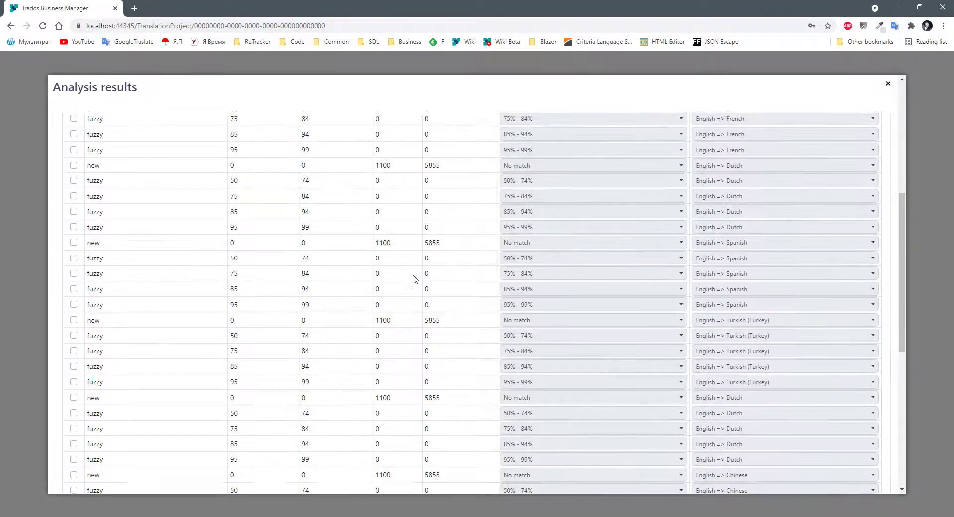
{"action": "scroll", "coordinate": [822, 432], "scroll_direction": "down", "scroll_amount": 8}
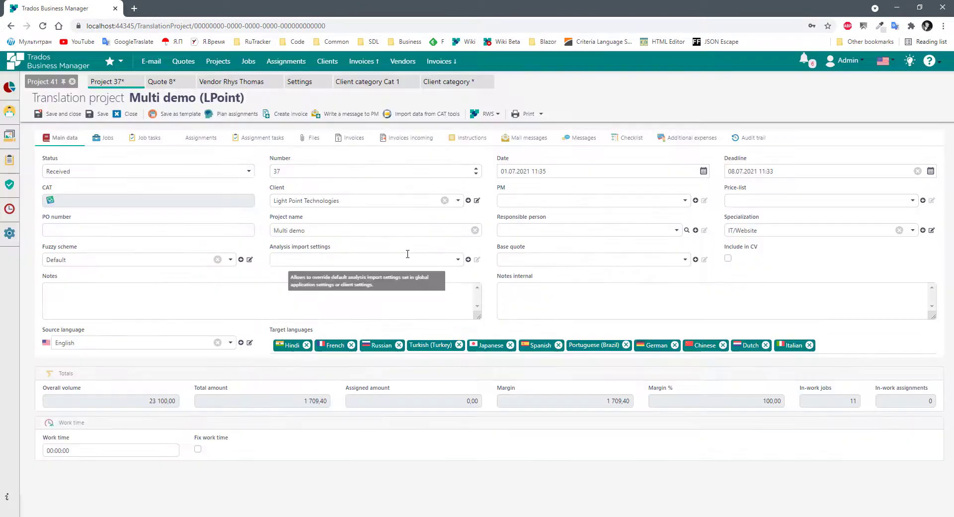
Review the translation project's main data, its jobs and the services of the English to German job, and save the project.
{"action": "left_click_drag", "start_coordinate": [66, 99], "coordinate": [189, 99]}
{"action": "left_click", "coordinate": [288, 100]}
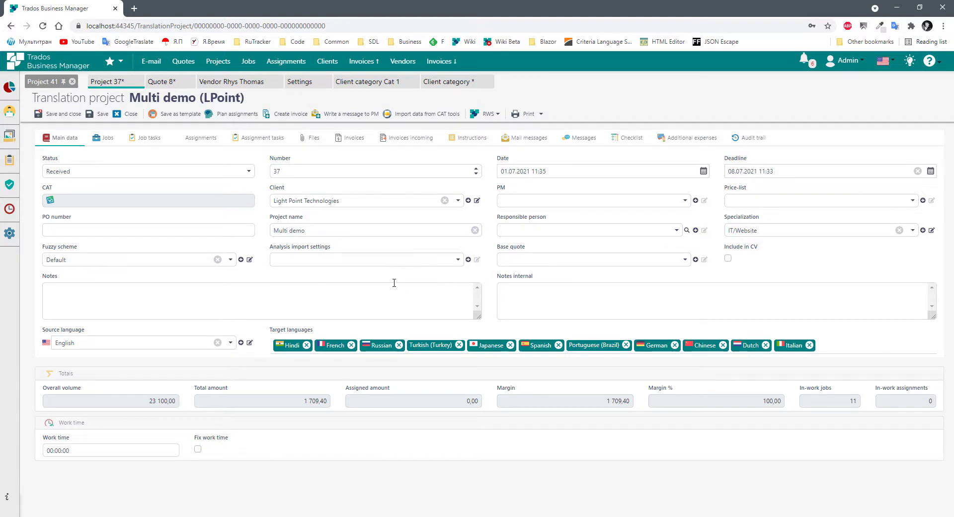
{"action": "left_click", "coordinate": [104, 138]}
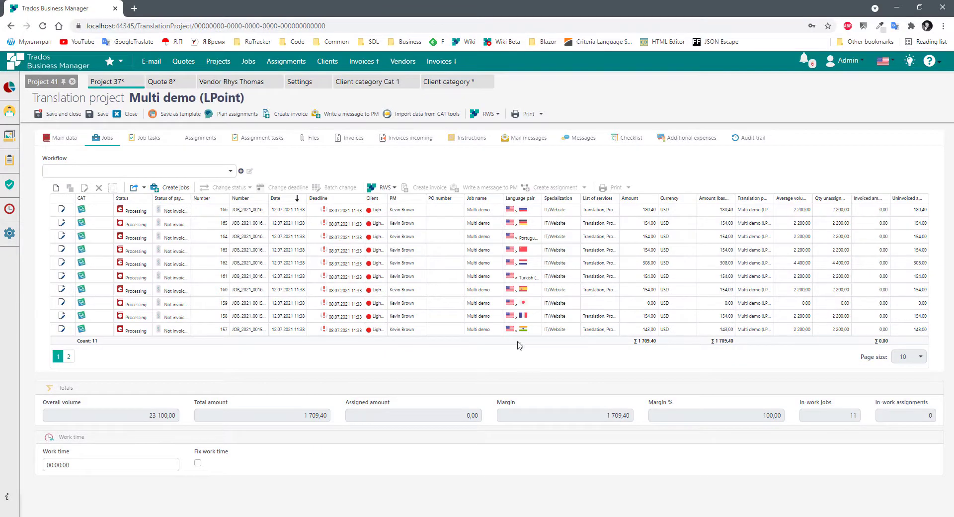
{"action": "left_click", "coordinate": [495, 249]}
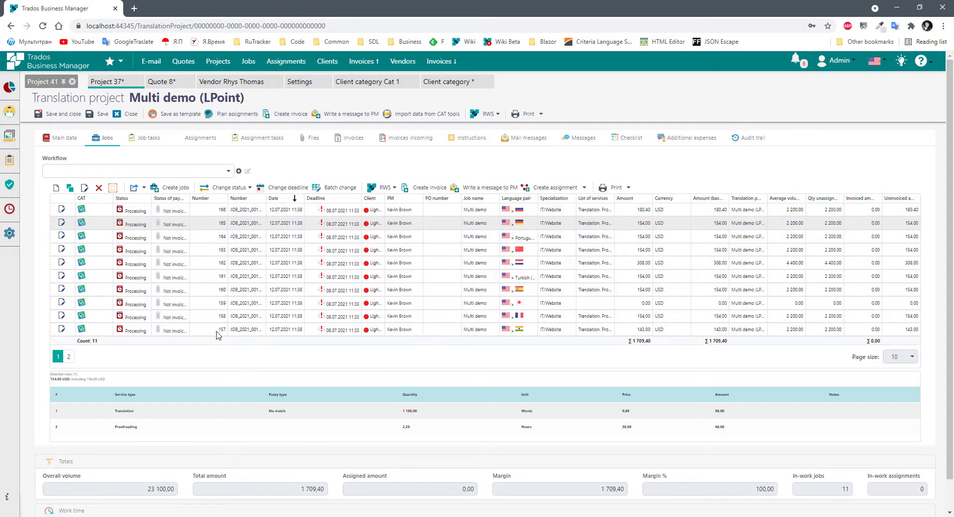
{"action": "left_click", "coordinate": [101, 114]}
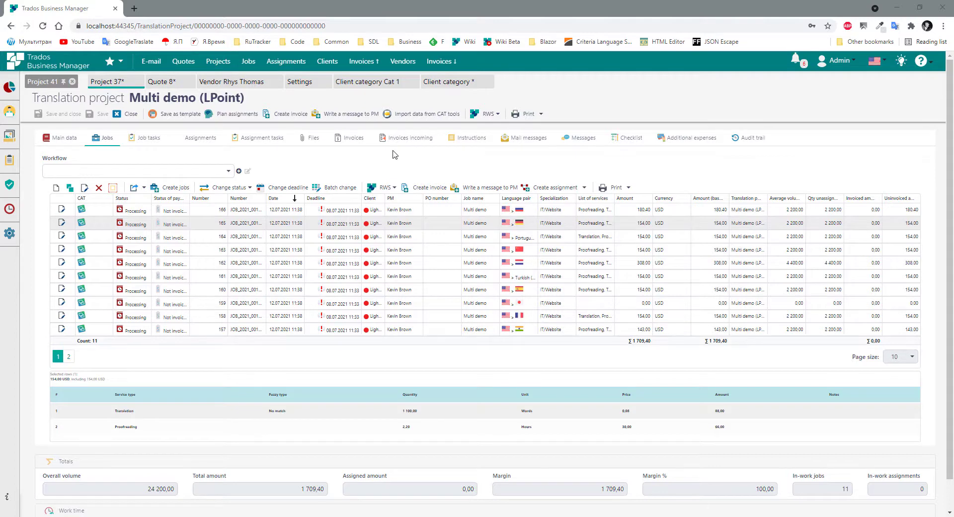
Import the analysis from Trados Studio into the translation project again, accept the results and check the project's main data.
{"action": "left_click", "coordinate": [487, 114]}
{"action": "mouse_move", "coordinate": [522, 151]}
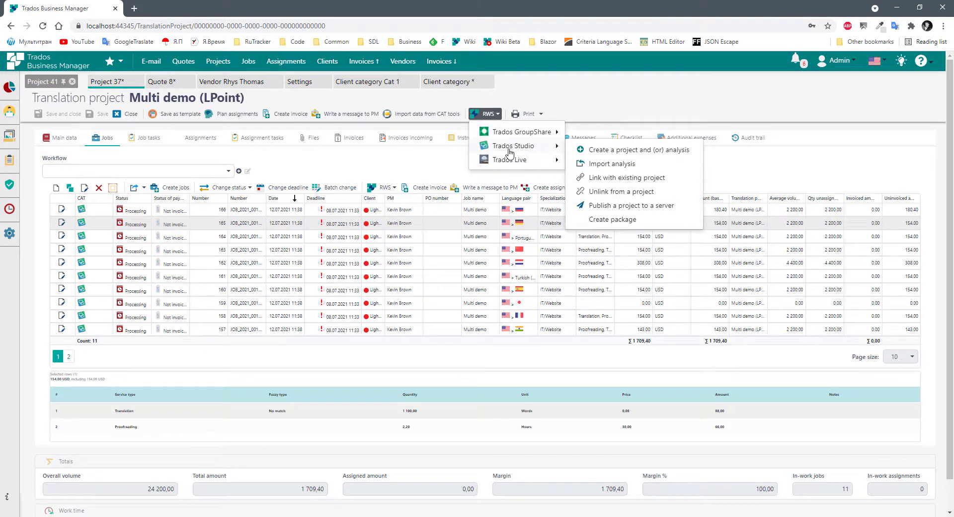
{"action": "left_click", "coordinate": [624, 165]}
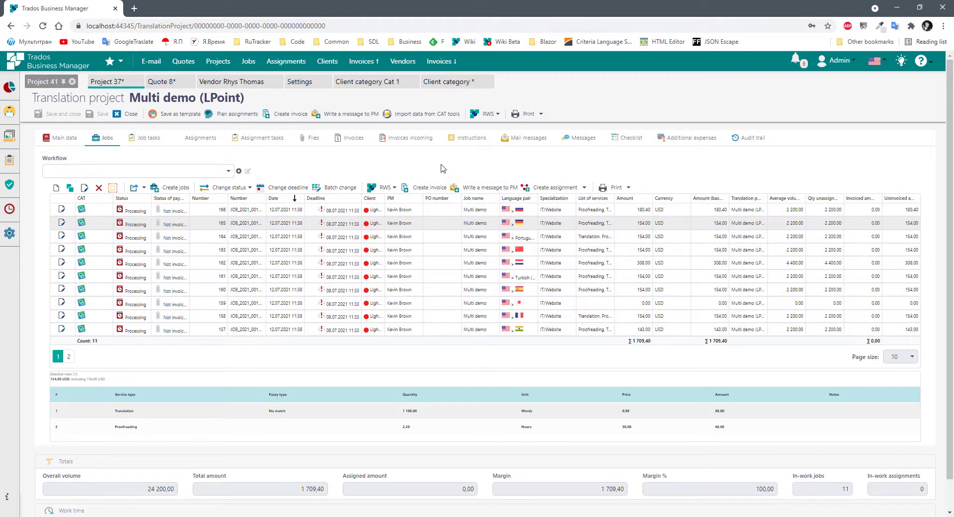
{"action": "scroll", "coordinate": [390, 258], "scroll_direction": "down", "scroll_amount": 12}
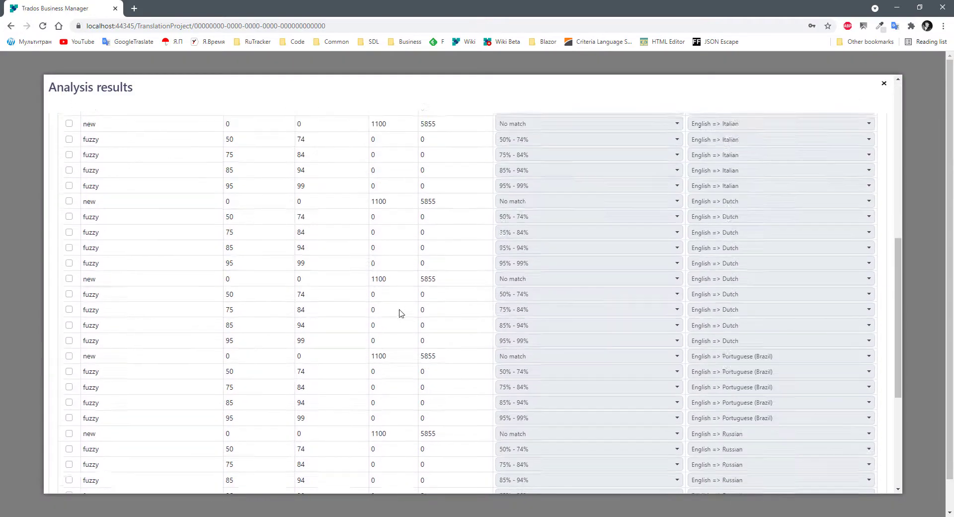
{"action": "scroll", "coordinate": [405, 312], "scroll_direction": "up", "scroll_amount": 7}
{"action": "scroll", "coordinate": [405, 312], "scroll_direction": "up", "scroll_amount": 5}
{"action": "scroll", "coordinate": [535, 345], "scroll_direction": "down", "scroll_amount": 12}
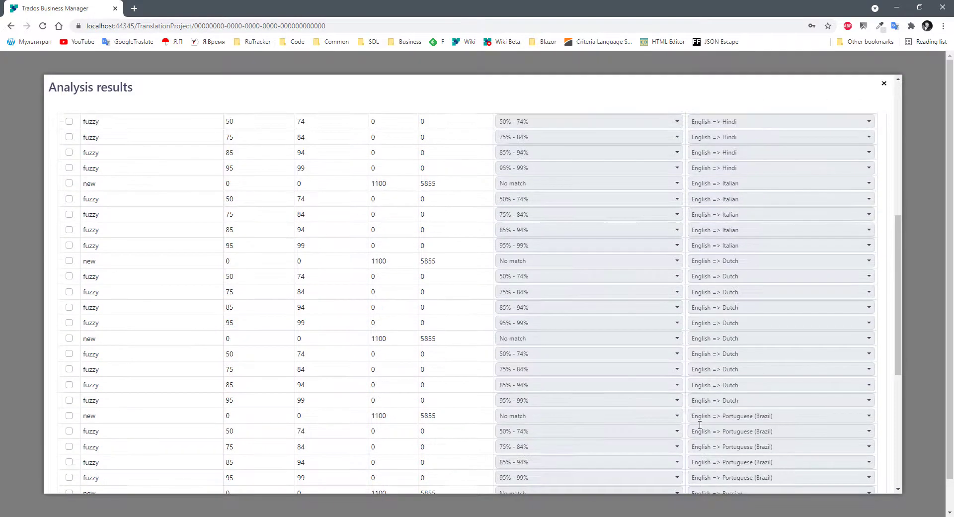
{"action": "left_click", "coordinate": [844, 474]}
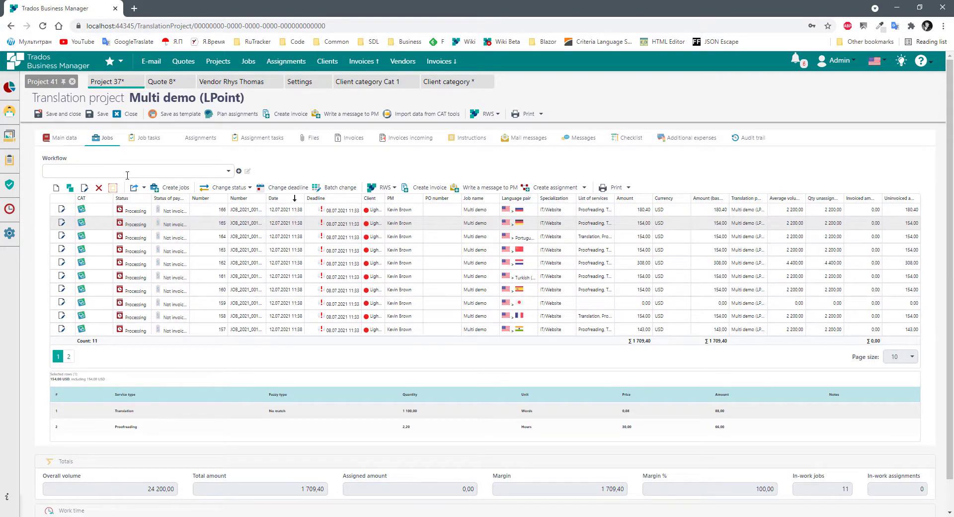
{"action": "left_click", "coordinate": [61, 139]}
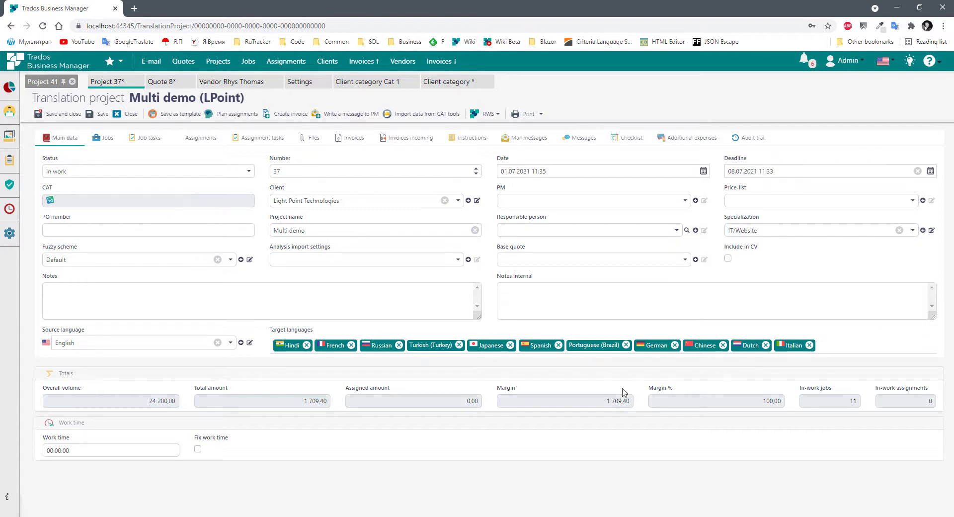
Create an invoice from the Multi demo project in SDL Trados Studio and review its details, job items and totals in Business Manager.
{"action": "key", "text": "alt+Tab"}
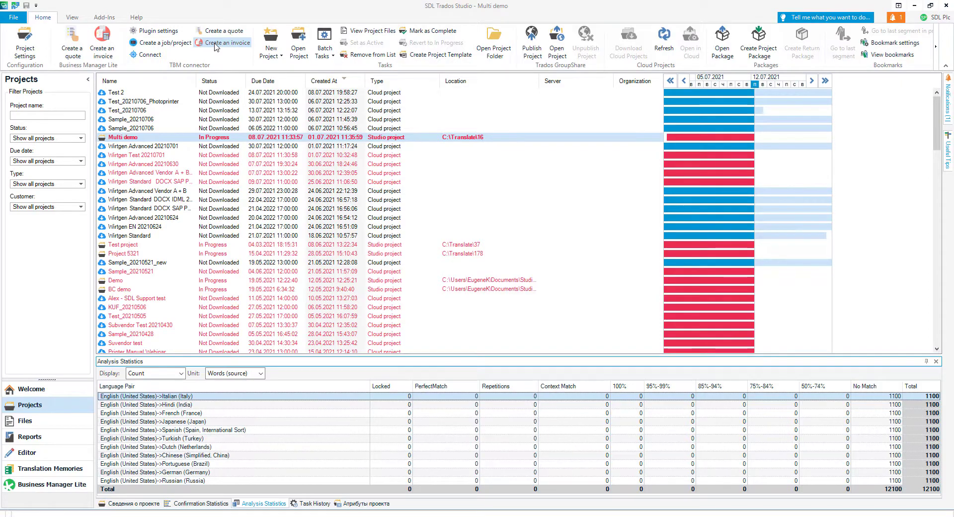
{"action": "left_click", "coordinate": [214, 47]}
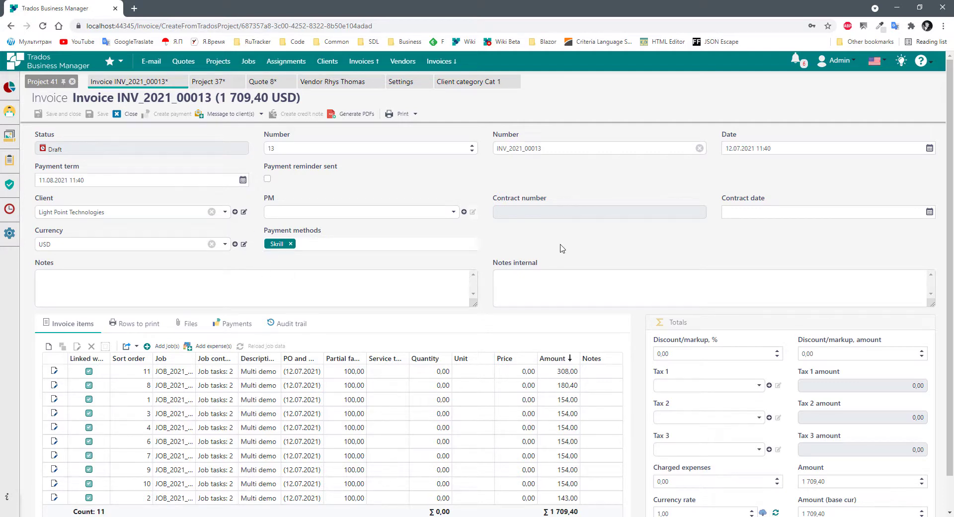
{"action": "scroll", "coordinate": [561, 248], "scroll_direction": "down", "scroll_amount": 1}
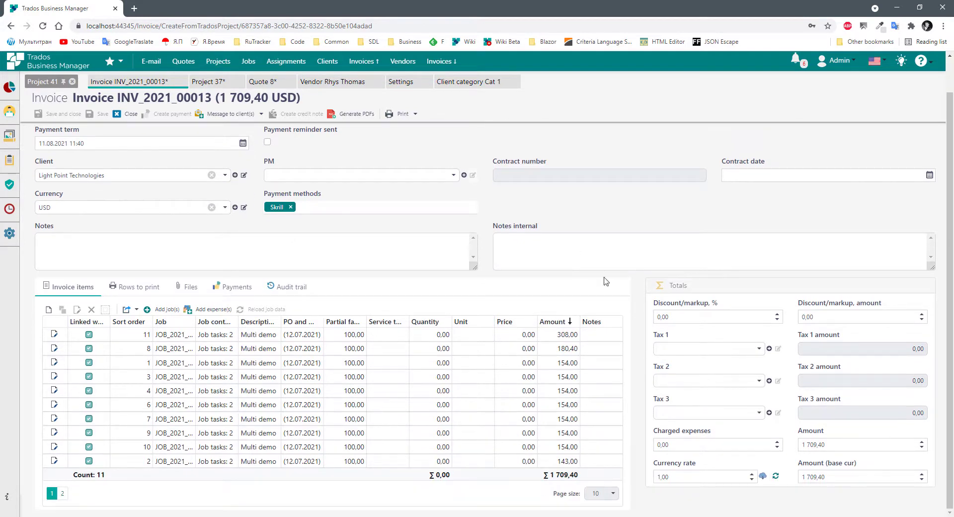
{"action": "left_click", "coordinate": [170, 338]}
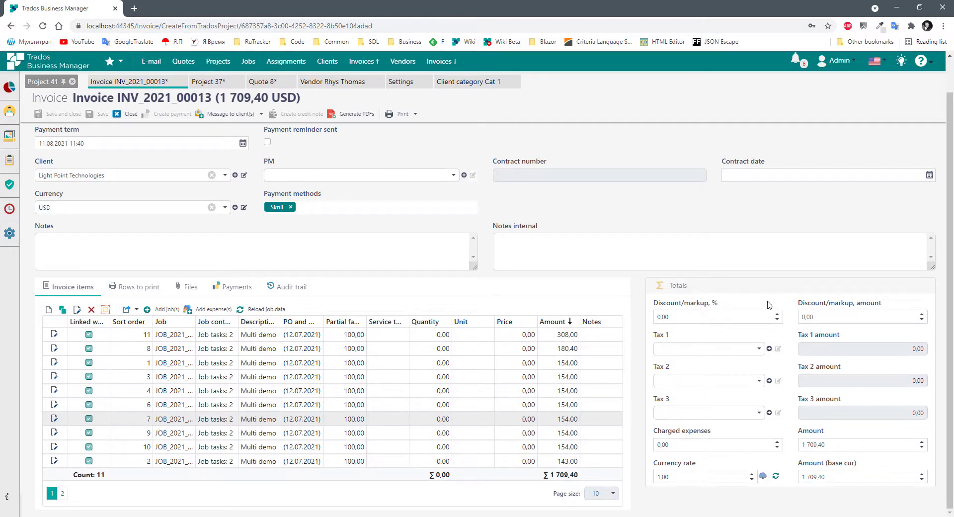
{"action": "scroll", "coordinate": [323, 236], "scroll_direction": "up", "scroll_amount": 1}
{"action": "mouse_move", "coordinate": [102, 208]}
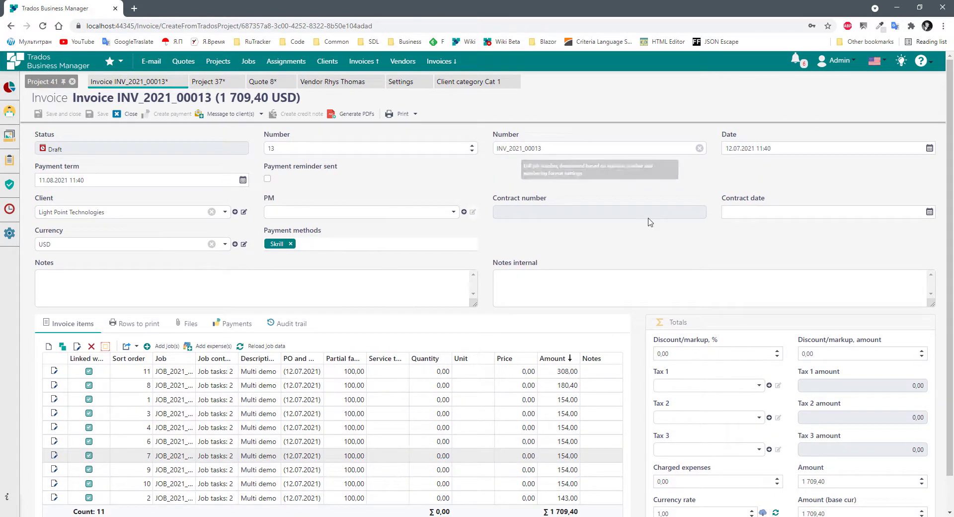
{"action": "scroll", "coordinate": [396, 348], "scroll_direction": "down", "scroll_amount": 1}
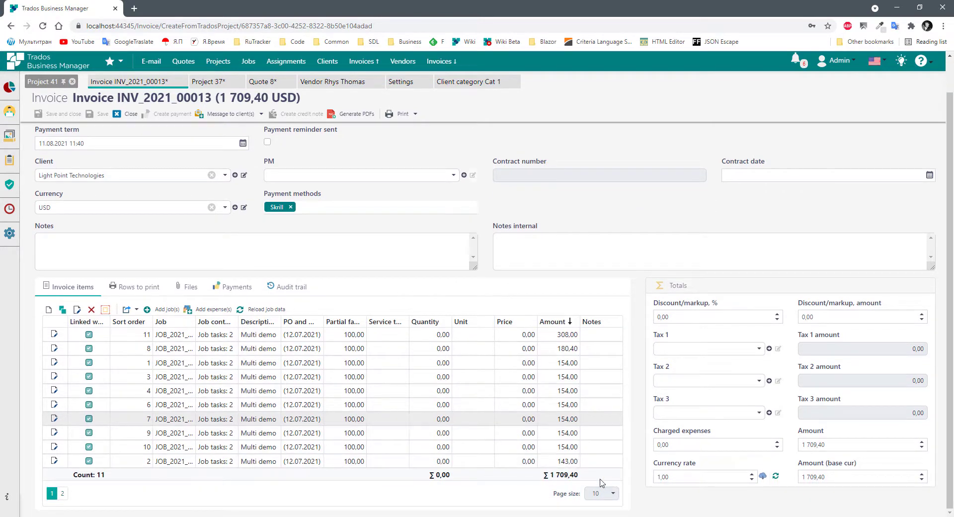
Try New tax as the invoice's Tax 1 and check its effect on the amounts.
{"action": "left_click", "coordinate": [703, 346]}
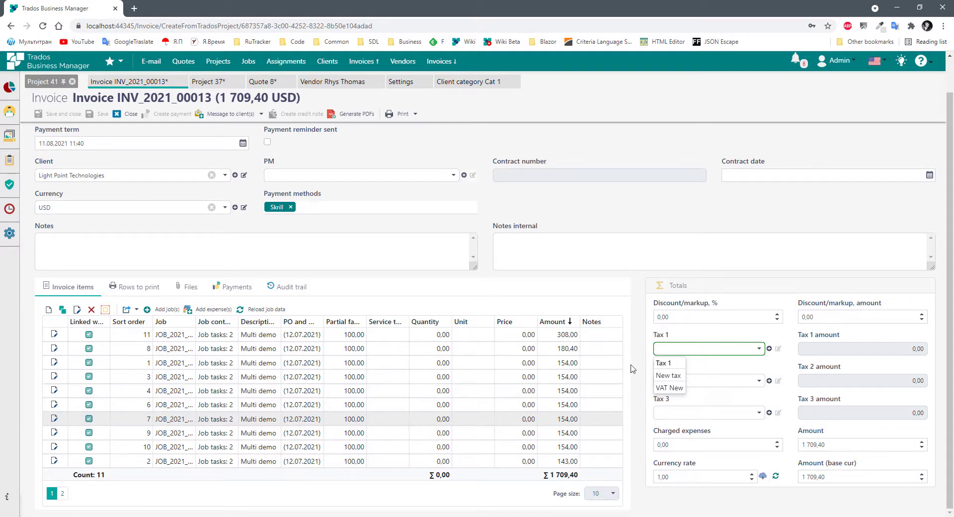
{"action": "left_click", "coordinate": [656, 376]}
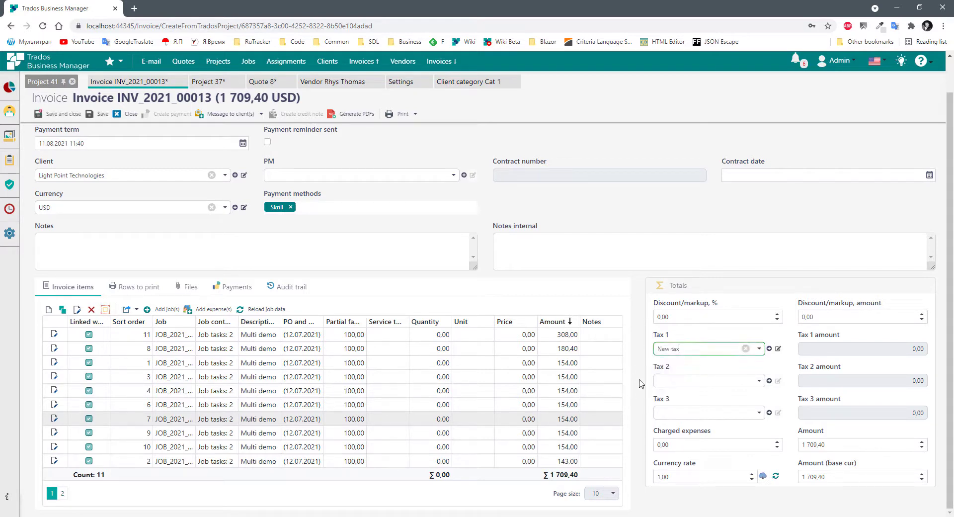
{"action": "left_click", "coordinate": [854, 481]}
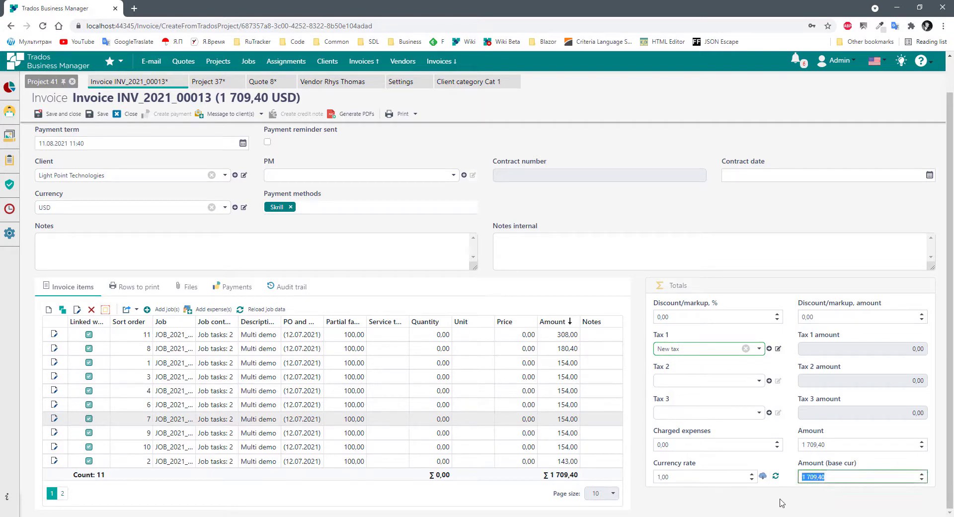
{"action": "left_click", "coordinate": [834, 445]}
Set the invoice's Tax 1 to VAT New and return to the dashboard.
{"action": "left_click", "coordinate": [688, 349]}
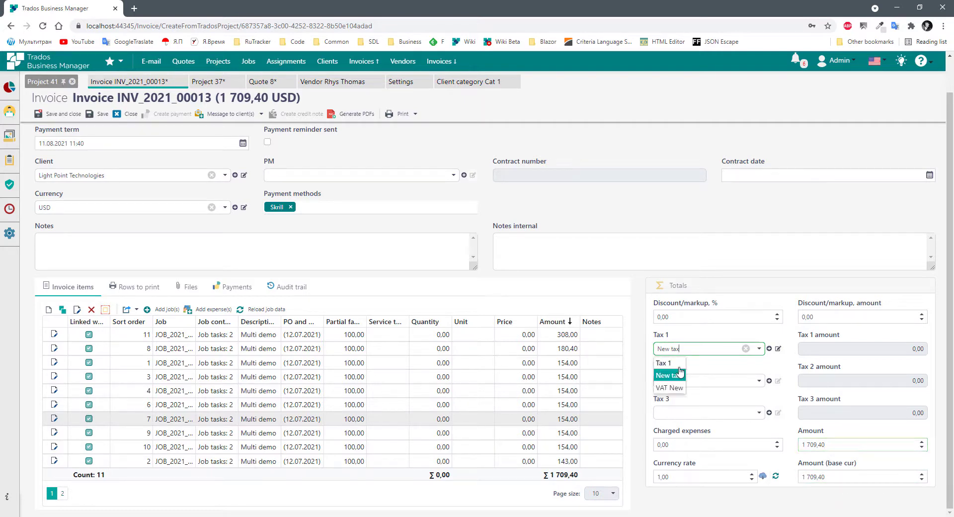
{"action": "left_click", "coordinate": [671, 389]}
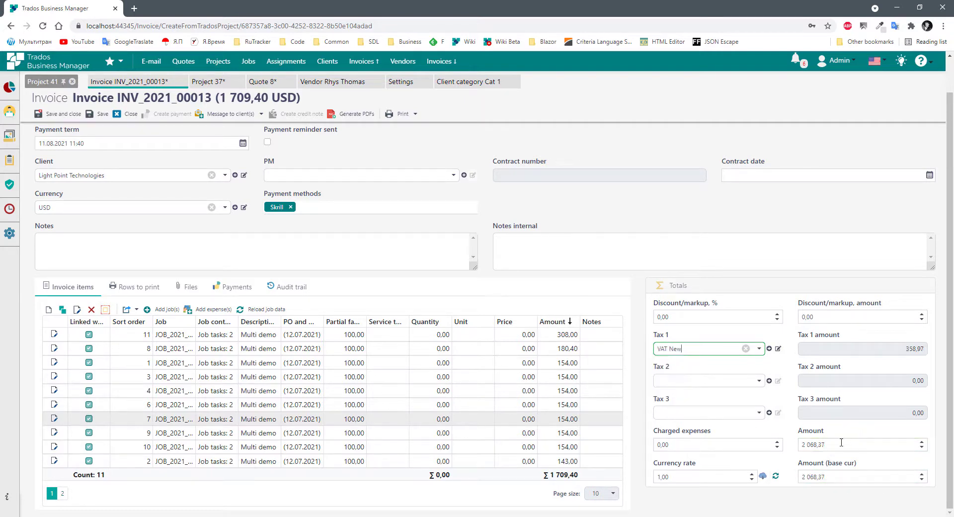
{"action": "left_click", "coordinate": [634, 357]}
{"action": "left_click", "coordinate": [48, 114]}
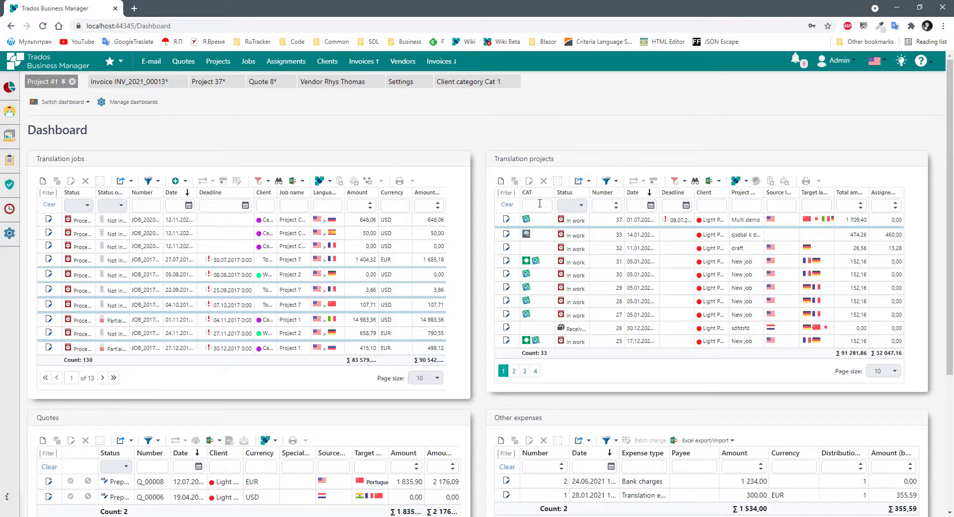
Create a new quote for the client Capital Languages.
{"action": "left_click", "coordinate": [183, 61]}
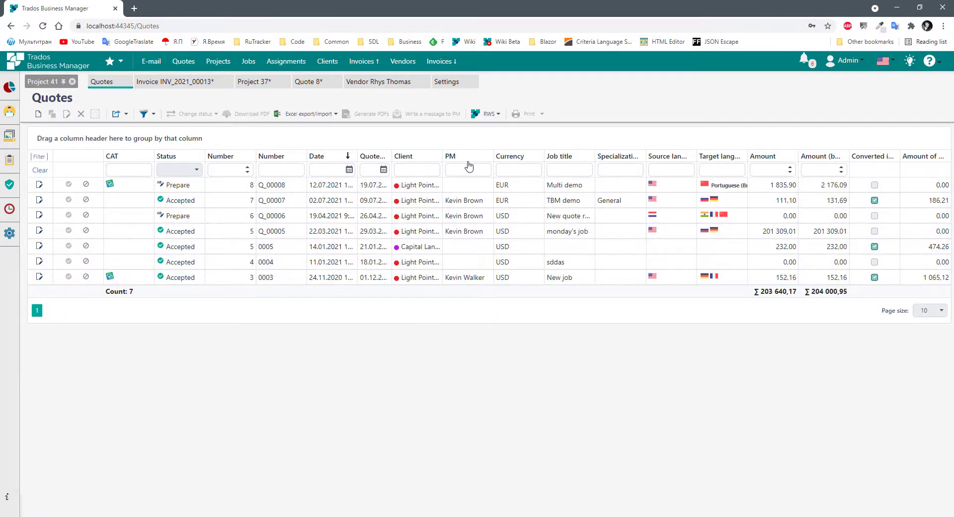
{"action": "left_click", "coordinate": [37, 114]}
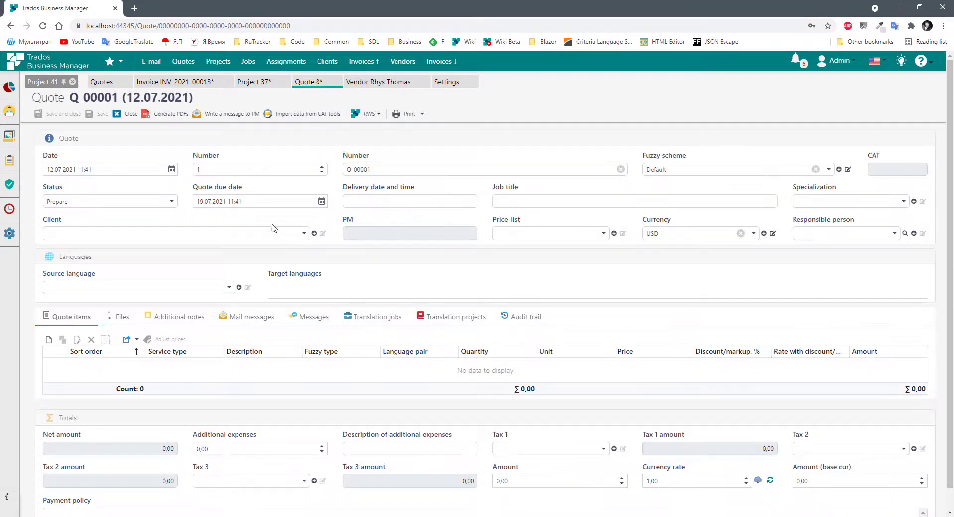
{"action": "left_click", "coordinate": [79, 234]}
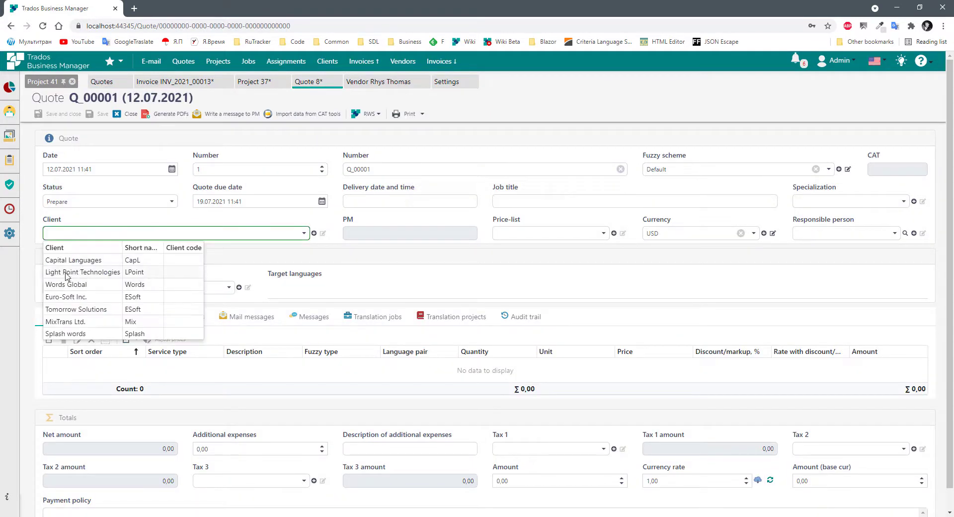
{"action": "left_click", "coordinate": [67, 261]}
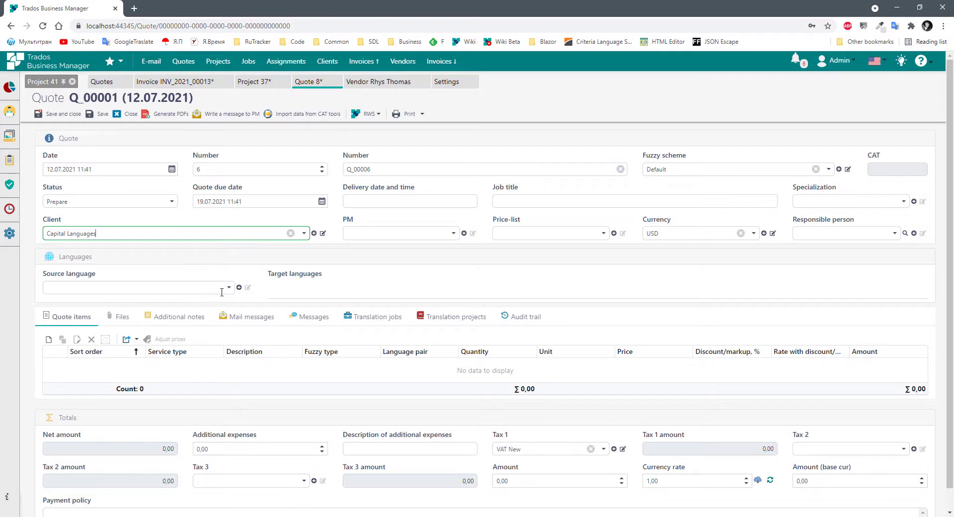
Set the quote's source language to English and its target language to German.
{"action": "left_click", "coordinate": [191, 287]}
{"action": "type", "text": "en"}
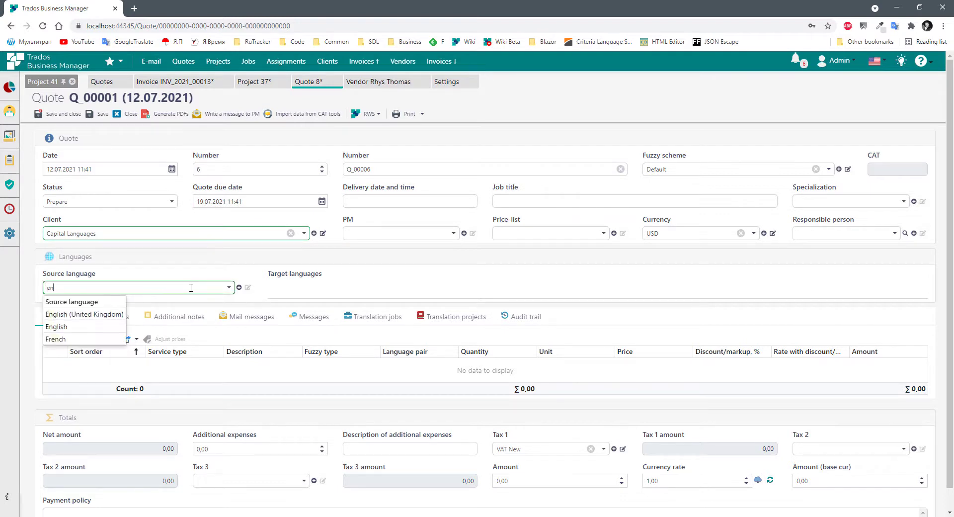
{"action": "left_click", "coordinate": [66, 331]}
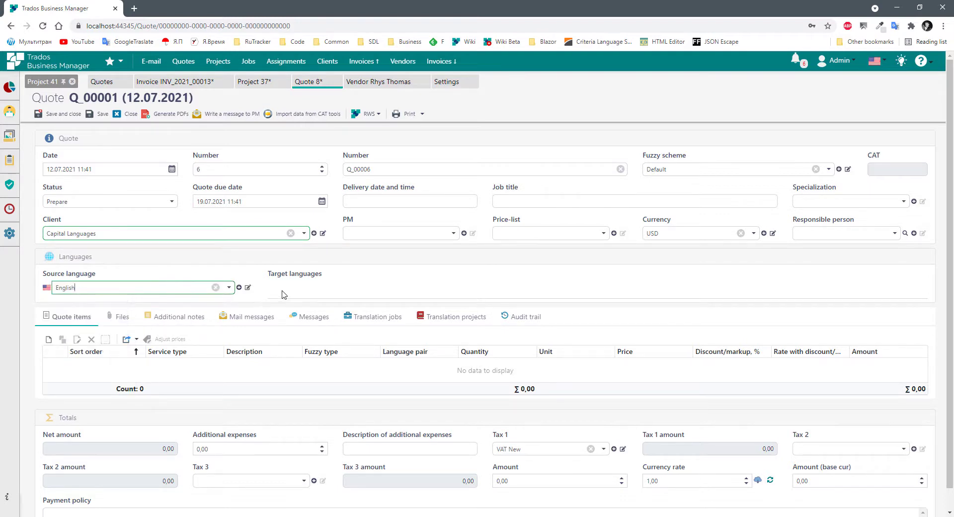
{"action": "left_click", "coordinate": [286, 292]}
{"action": "type", "text": "german"}
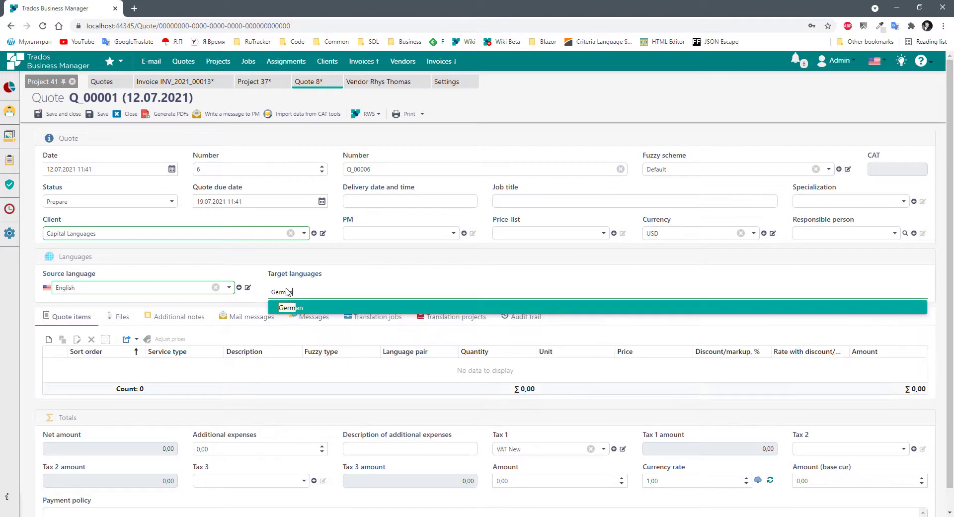
{"action": "left_click", "coordinate": [285, 310]}
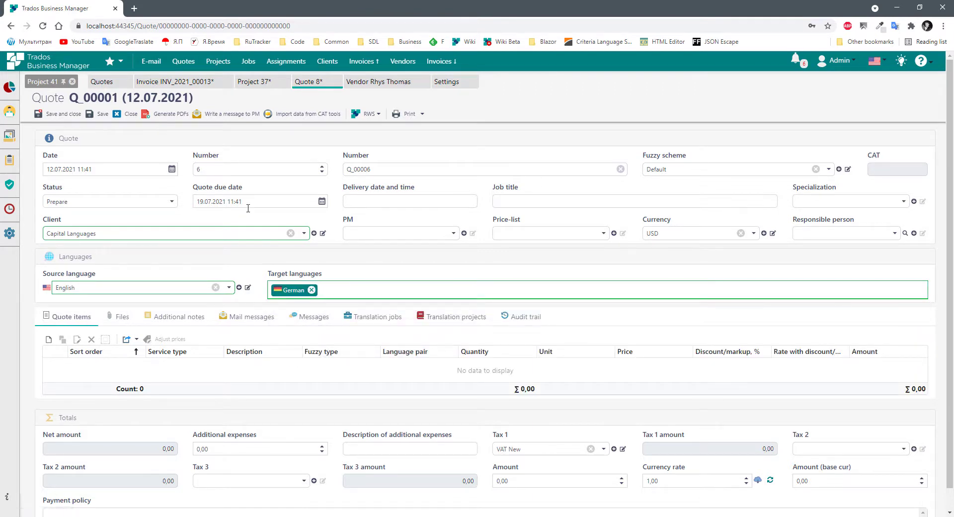
Upload sample.docx from the BaccS files folder to the quote's files and save the quote.
{"action": "left_click", "coordinate": [123, 319]}
{"action": "left_click", "coordinate": [616, 437]}
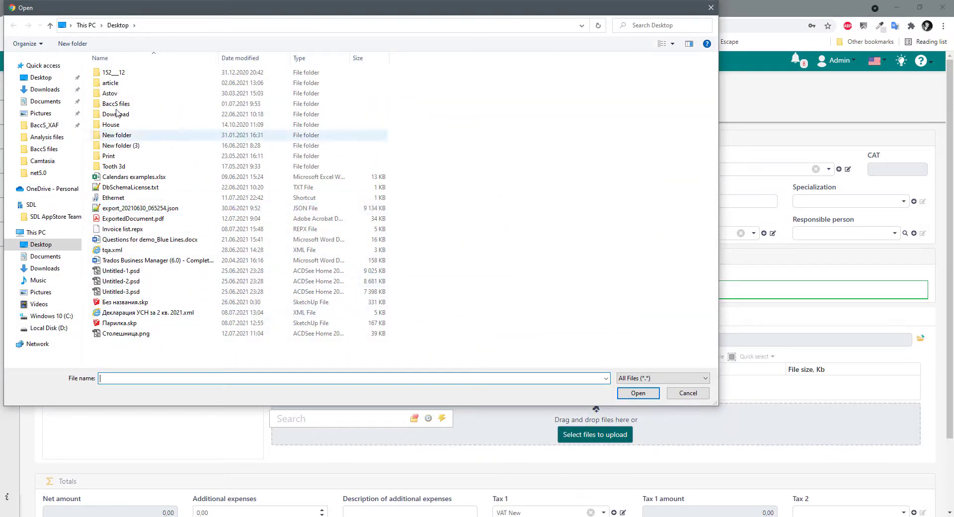
{"action": "double_click", "coordinate": [115, 103]}
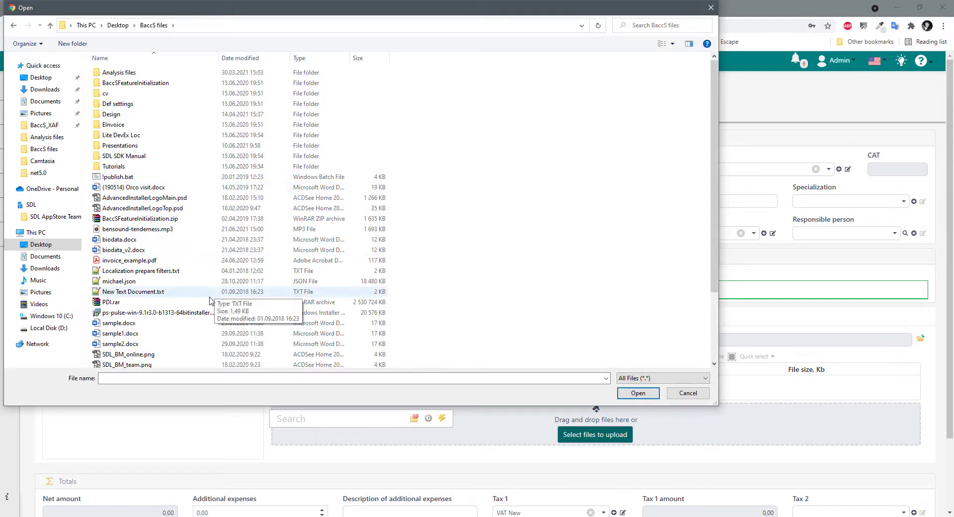
{"action": "scroll", "coordinate": [192, 301], "scroll_direction": "down", "scroll_amount": 2}
{"action": "double_click", "coordinate": [119, 237]}
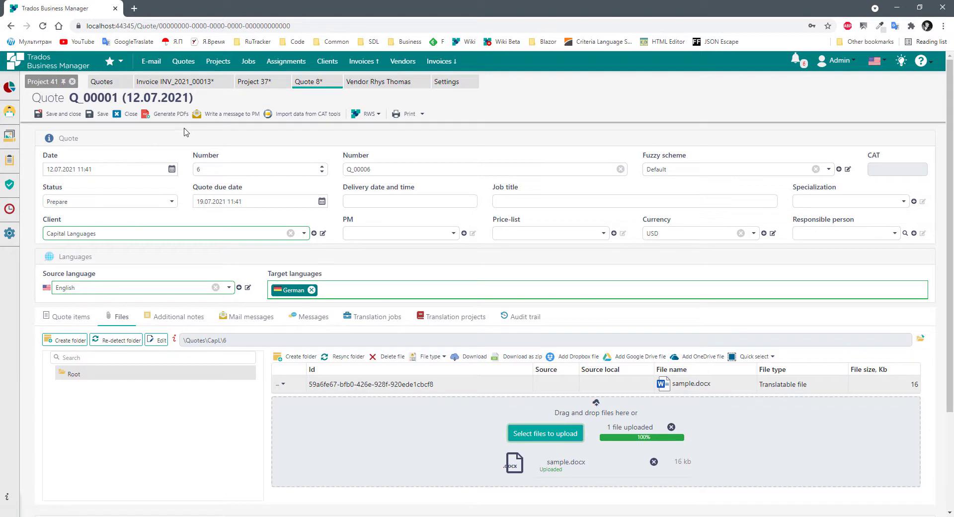
{"action": "left_click", "coordinate": [97, 115]}
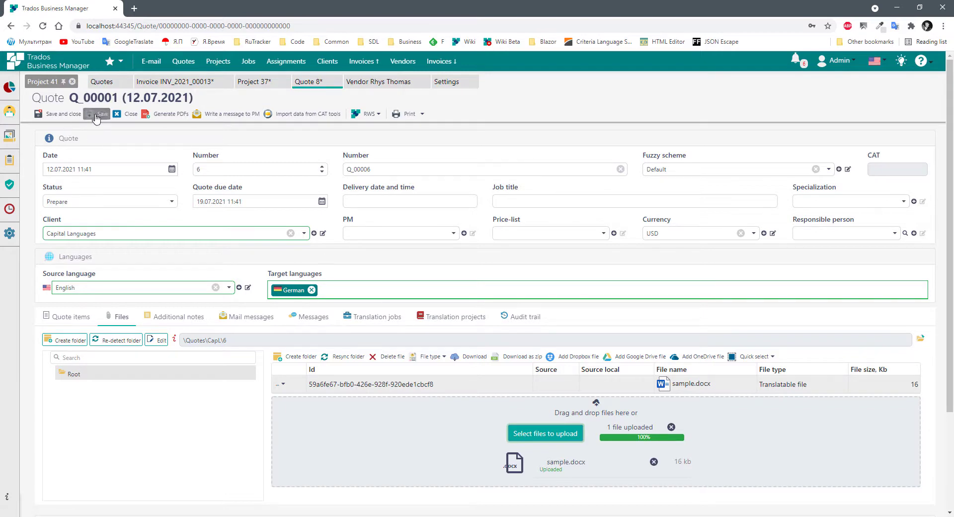
Try to import an analysis from Trados Studio into the new quote.
{"action": "left_click", "coordinate": [367, 115]}
{"action": "mouse_move", "coordinate": [412, 151]}
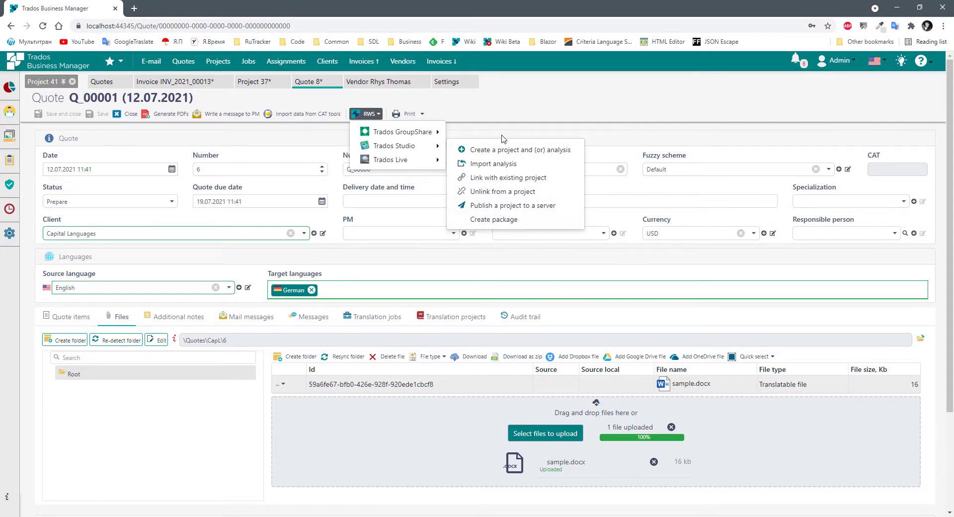
{"action": "left_click", "coordinate": [478, 166]}
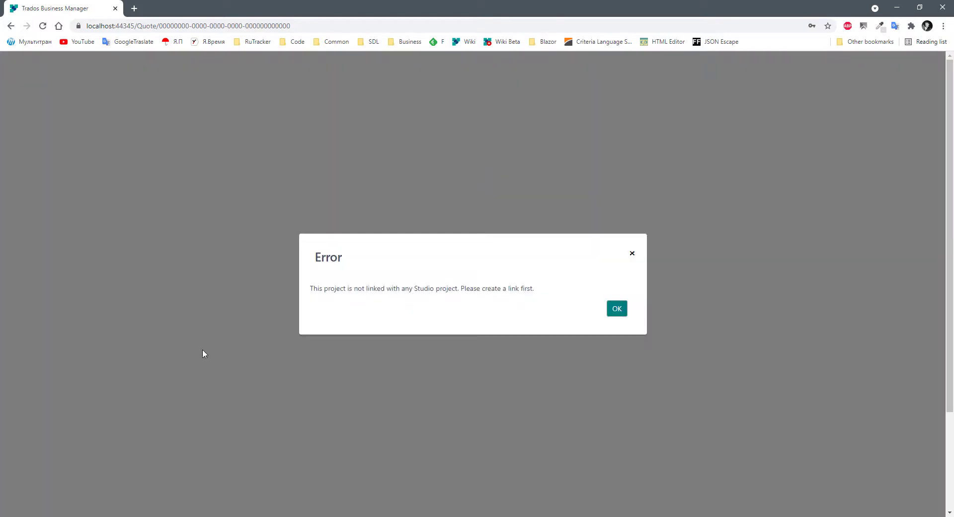
{"action": "left_click", "coordinate": [617, 310]}
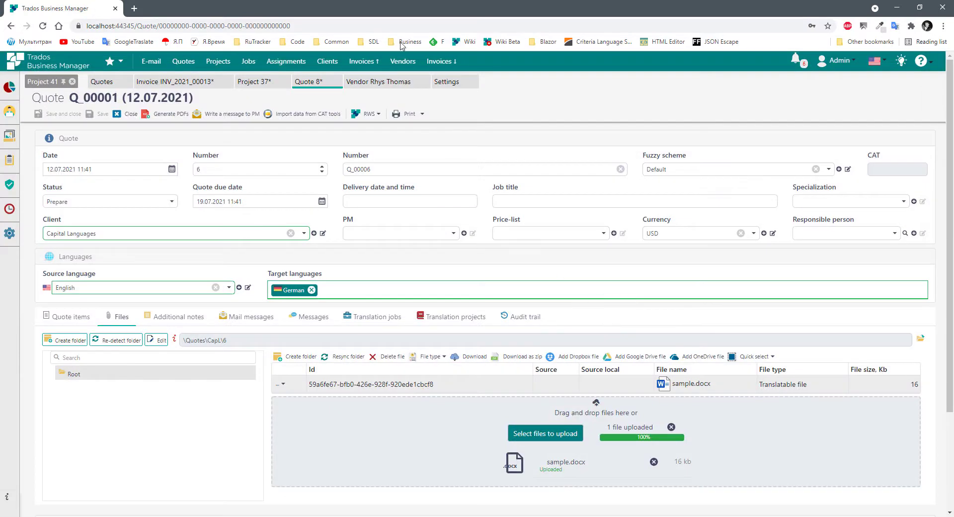
Look through the existing Trados Studio projects available for linking with the quote, without linking any.
{"action": "left_click", "coordinate": [366, 114]}
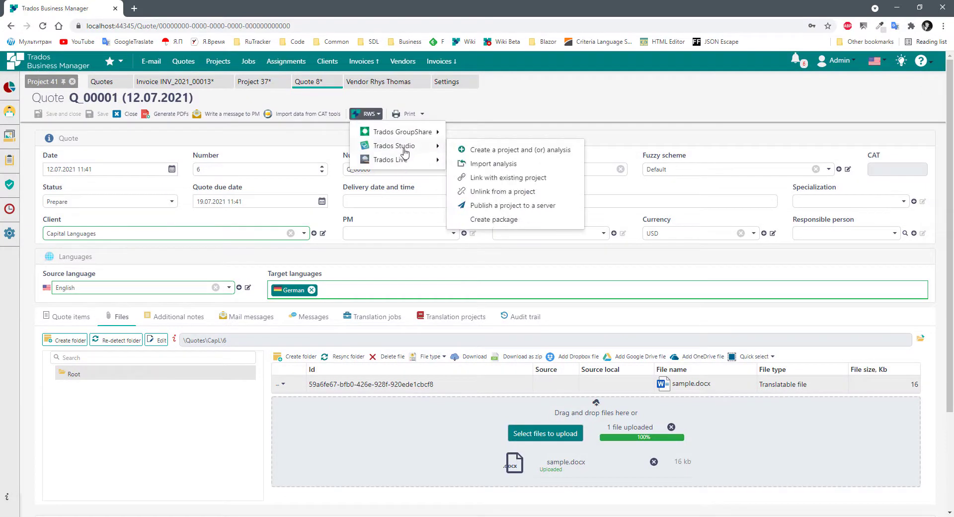
{"action": "left_click", "coordinate": [499, 180]}
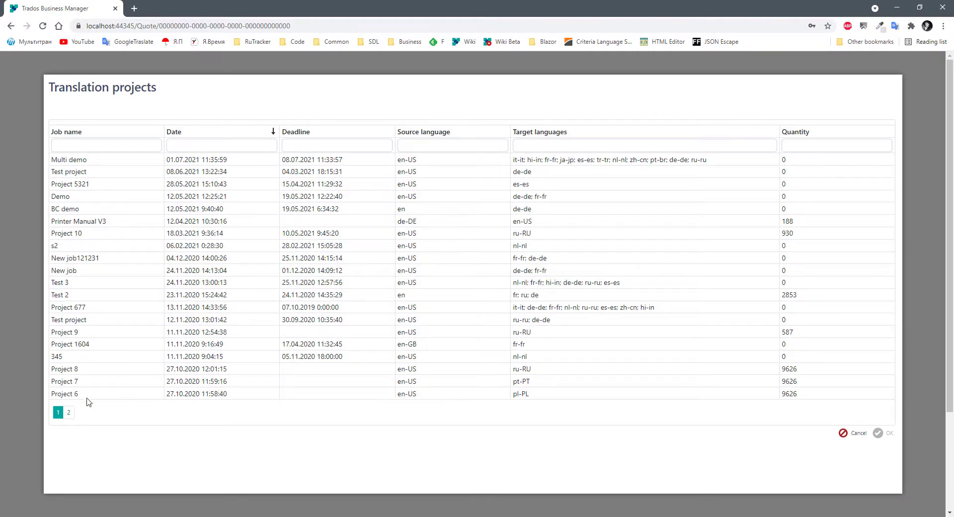
{"action": "left_click", "coordinate": [69, 412]}
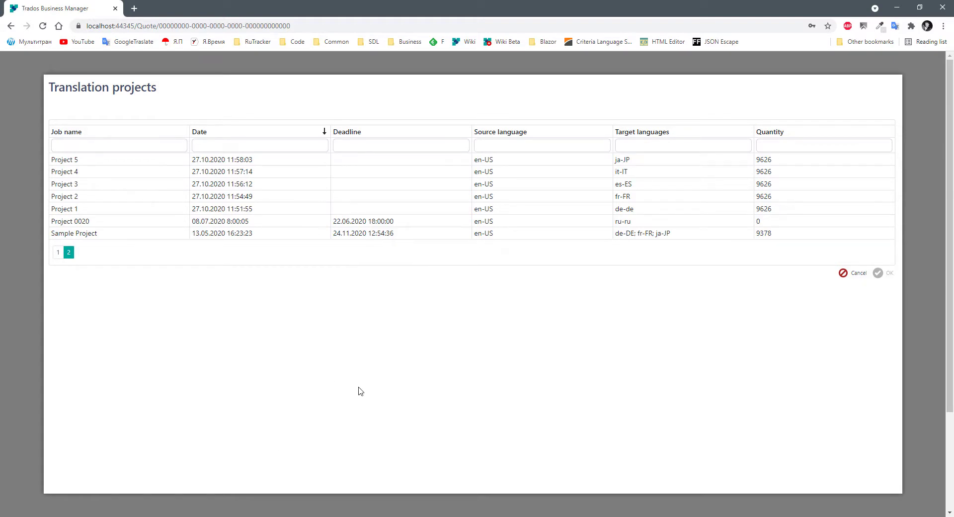
{"action": "left_click", "coordinate": [851, 273]}
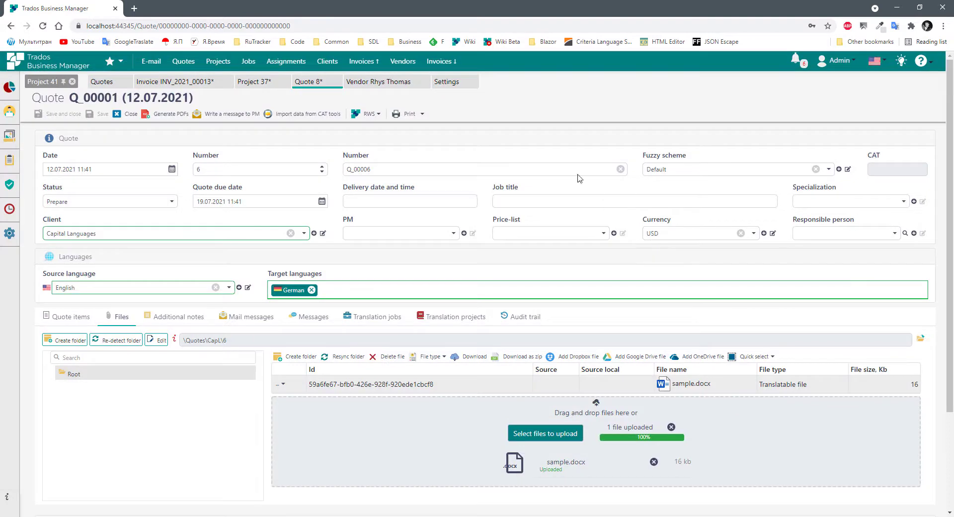
Start creating a Trados Studio project with analysis from the quote and name the job TBM demo.
{"action": "left_click", "coordinate": [373, 115]}
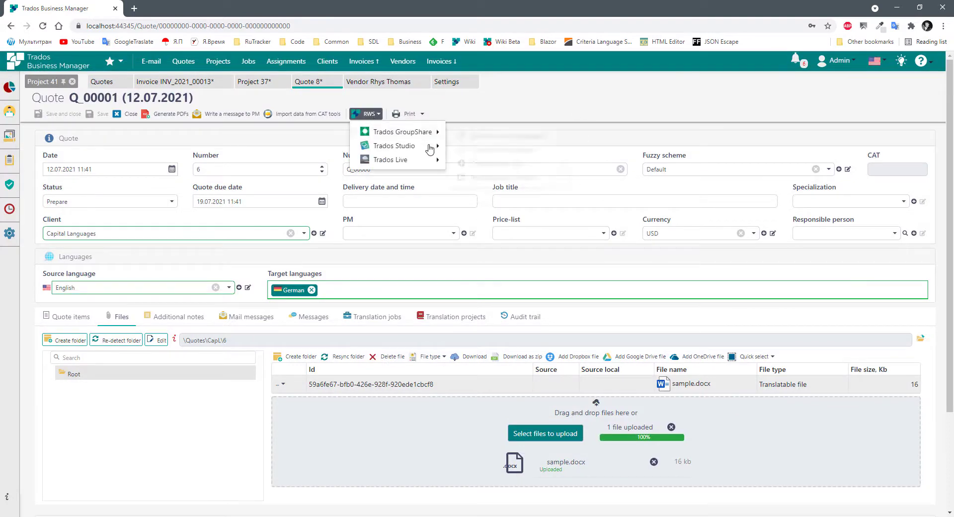
{"action": "mouse_move", "coordinate": [430, 147]}
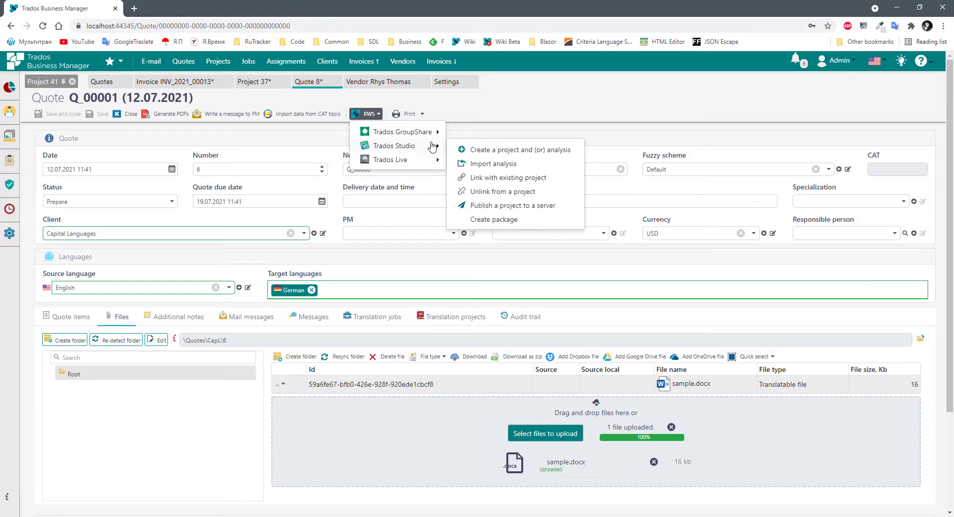
{"action": "left_click", "coordinate": [495, 151]}
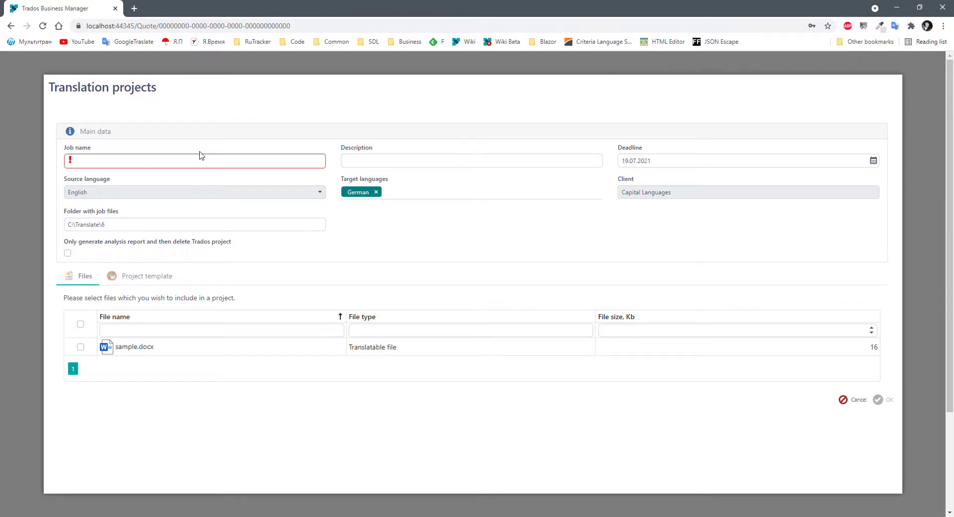
{"action": "left_click", "coordinate": [164, 161]}
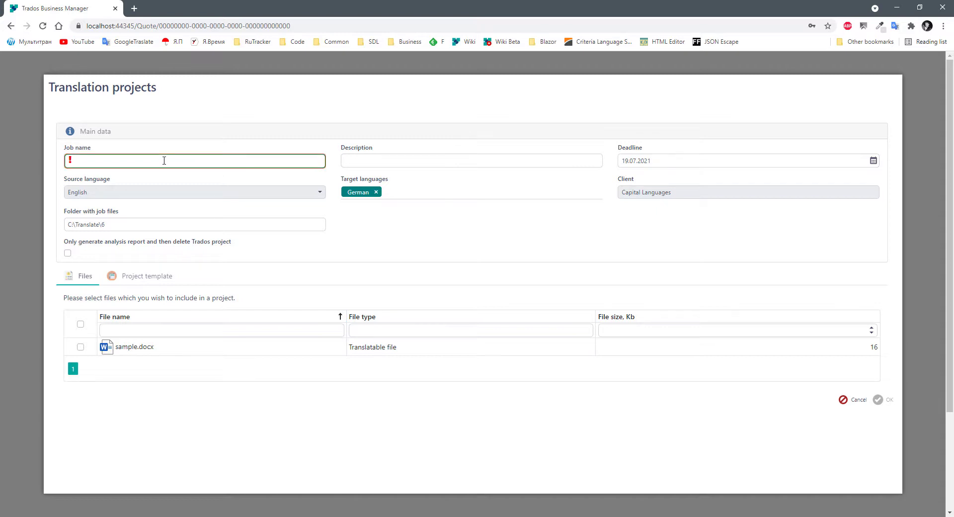
{"action": "type", "text": "BM demo"}
{"action": "key", "text": "Tab"}
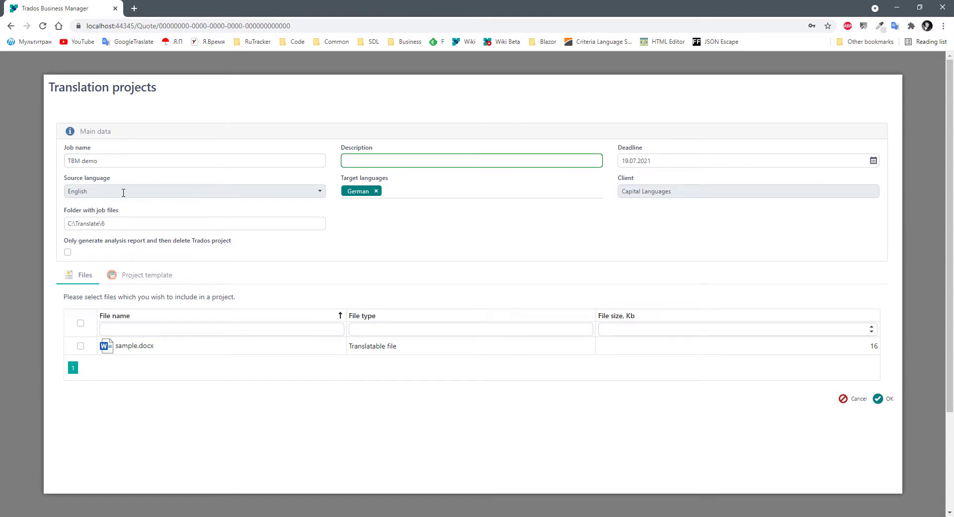
Set the folder with job files to C:\Translate\Demo quote 6 and include sample.docx in the project.
{"action": "left_click_drag", "start_coordinate": [141, 223], "coordinate": [61, 226]}
{"action": "left_click", "coordinate": [131, 222]}
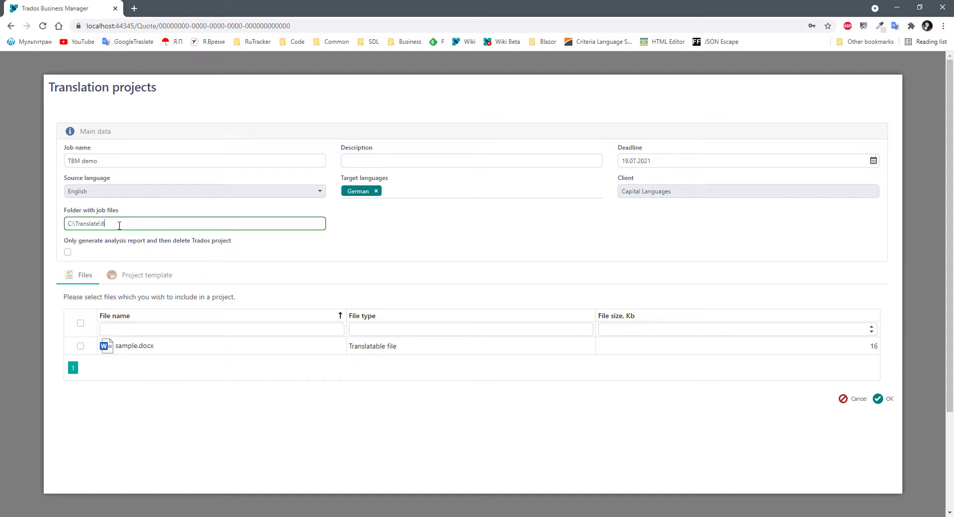
{"action": "type", "text": "Demo quote"}
{"action": "left_click_drag", "start_coordinate": [149, 225], "coordinate": [34, 225]}
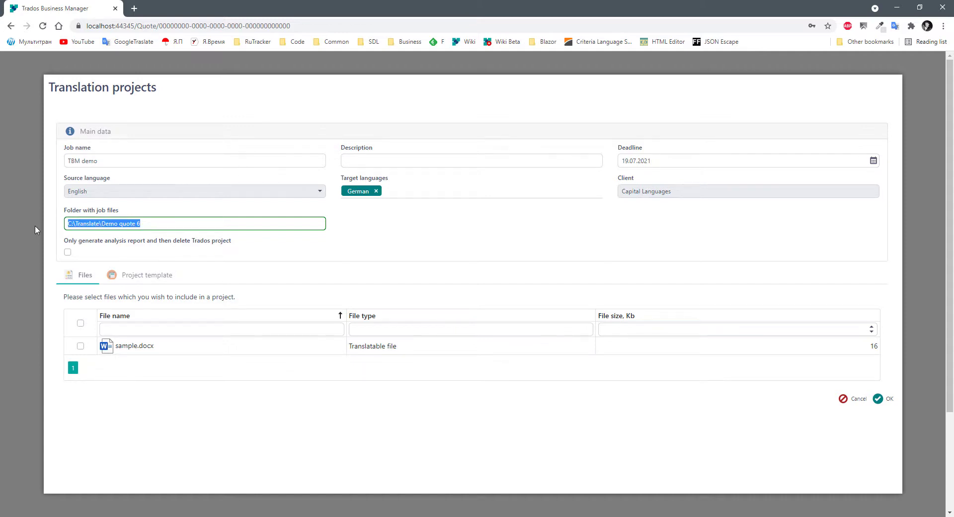
{"action": "left_click", "coordinate": [155, 226]}
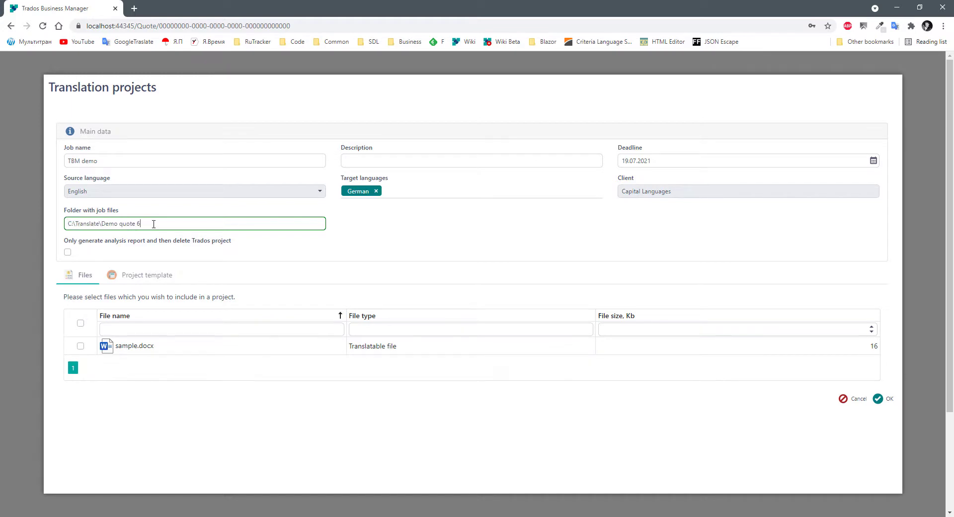
{"action": "left_click_drag", "start_coordinate": [154, 224], "coordinate": [55, 234]}
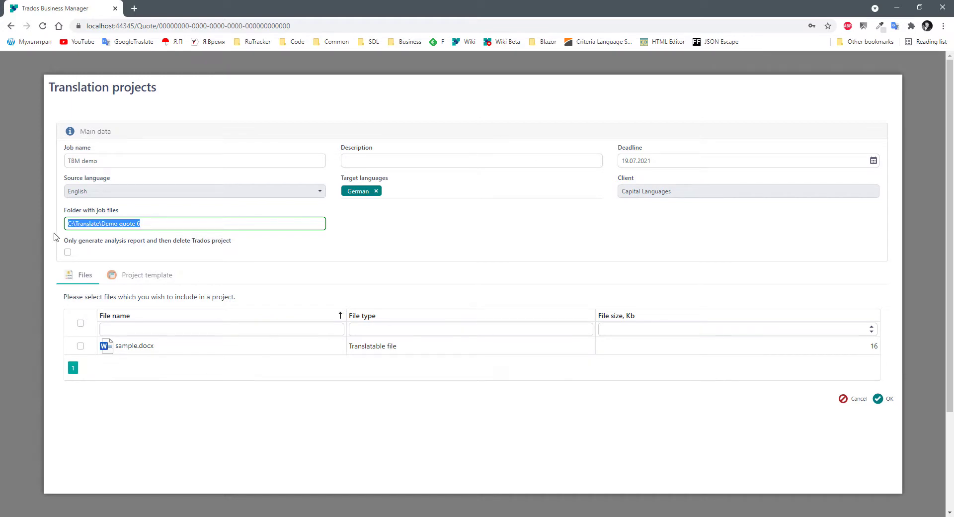
{"action": "left_click", "coordinate": [159, 223]}
{"action": "left_click_drag", "start_coordinate": [164, 222], "coordinate": [61, 227]}
{"action": "left_click", "coordinate": [69, 274]}
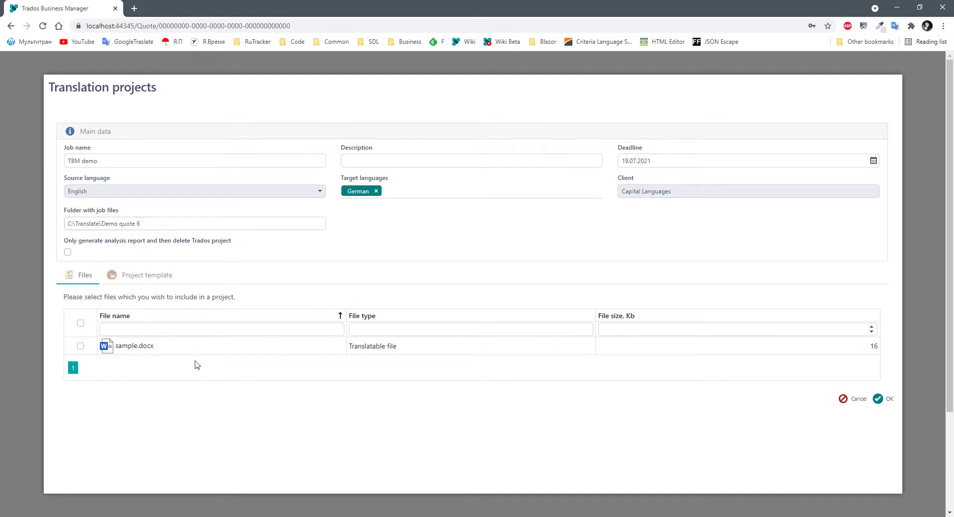
{"action": "left_click", "coordinate": [81, 347]}
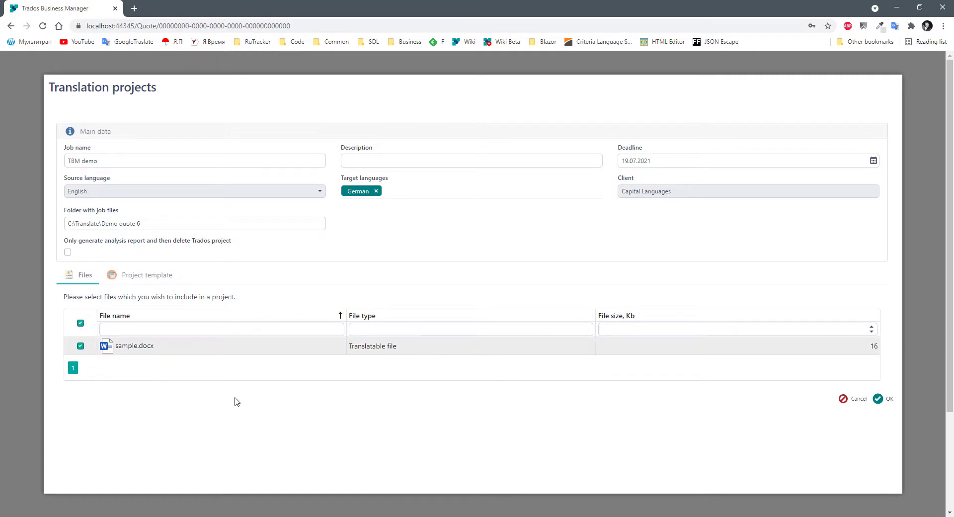
Look through the project templates available for the Studio project, without choosing one.
{"action": "left_click", "coordinate": [132, 276]}
{"action": "scroll", "coordinate": [554, 311], "scroll_direction": "down", "scroll_amount": 5}
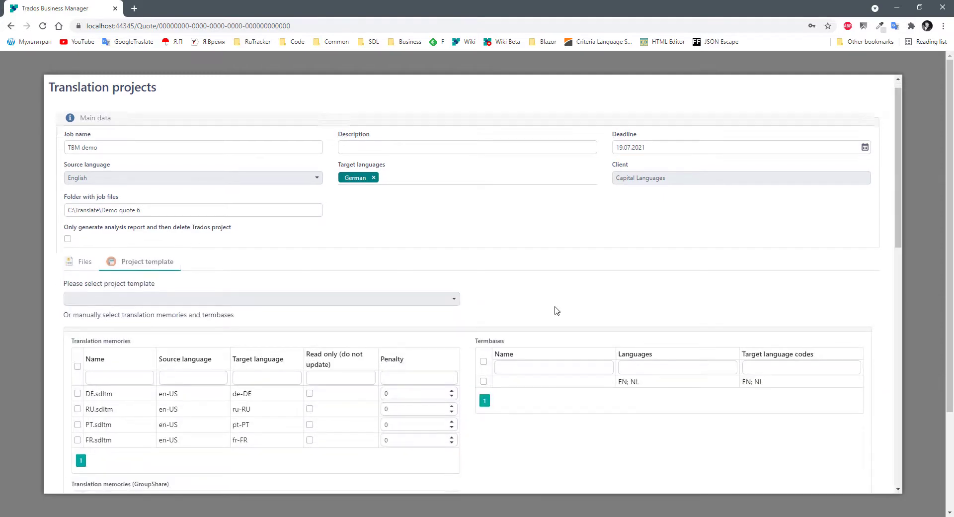
{"action": "scroll", "coordinate": [636, 330], "scroll_direction": "up", "scroll_amount": 6}
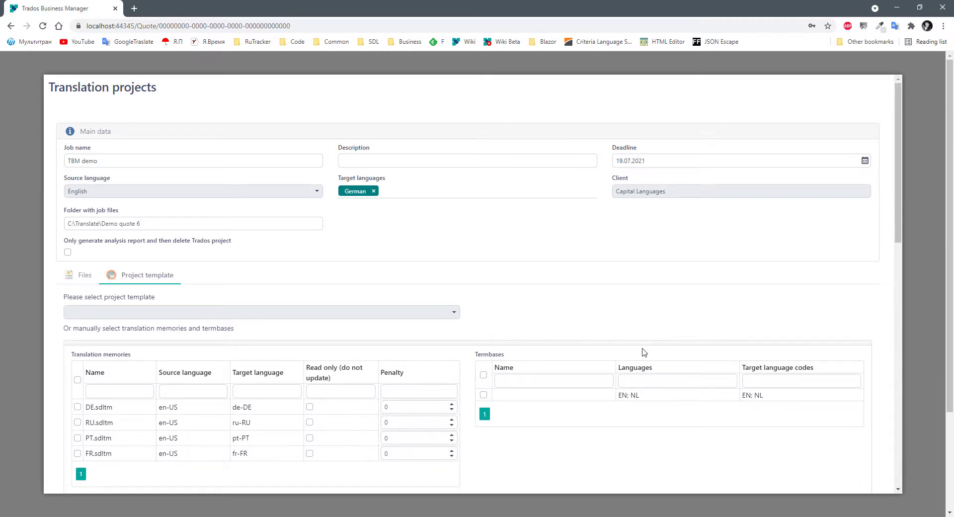
{"action": "left_click", "coordinate": [393, 312]}
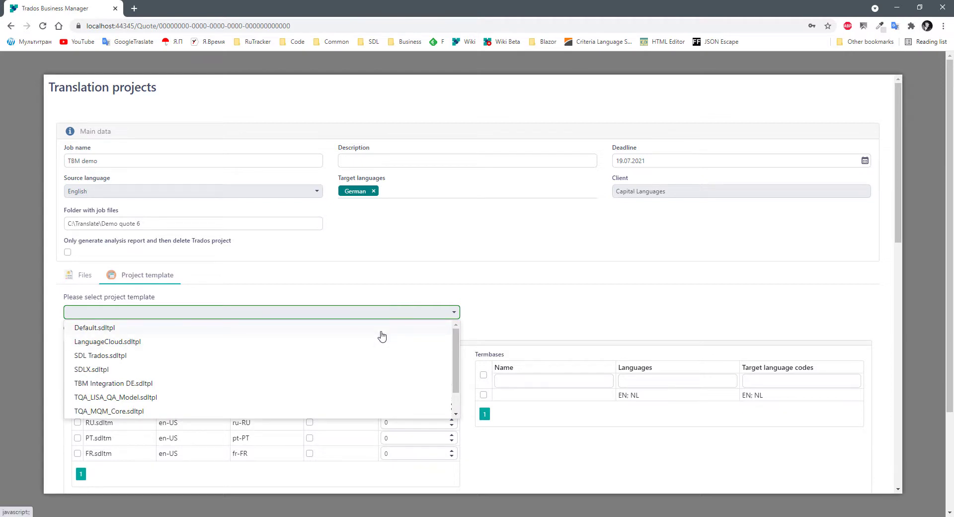
{"action": "scroll", "coordinate": [264, 351], "scroll_direction": "down", "scroll_amount": 5}
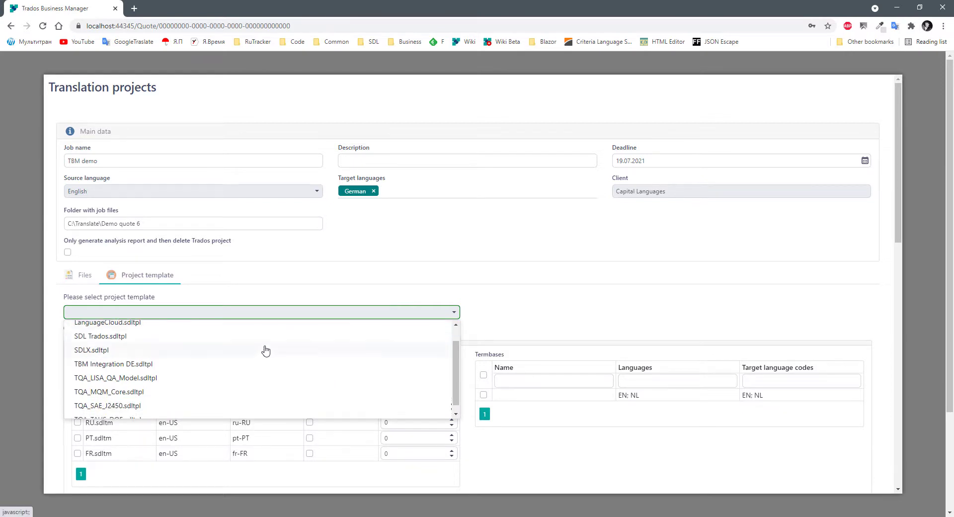
{"action": "scroll", "coordinate": [170, 265], "scroll_direction": "up", "scroll_amount": 4}
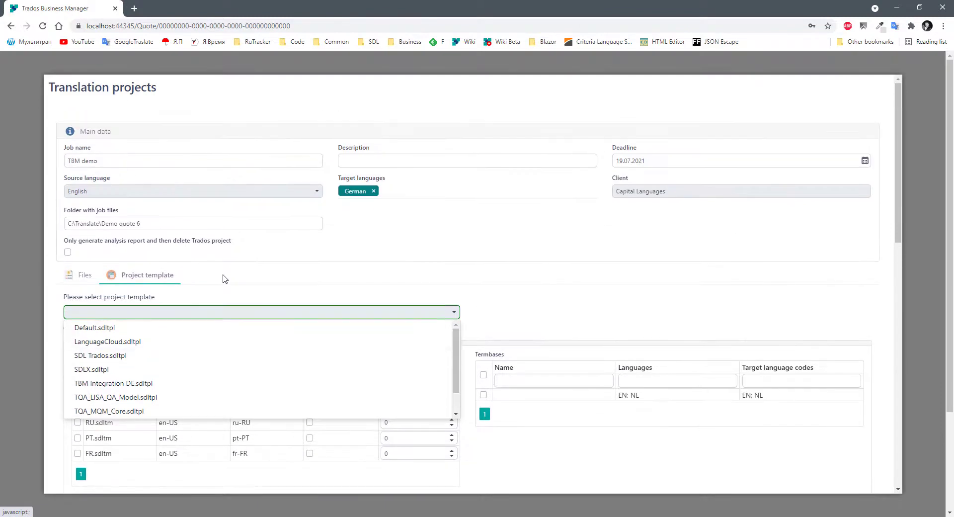
{"action": "left_click", "coordinate": [578, 300]}
Select the DE.sdltm translation memory for the Studio project.
{"action": "scroll", "coordinate": [580, 299], "scroll_direction": "down", "scroll_amount": 2}
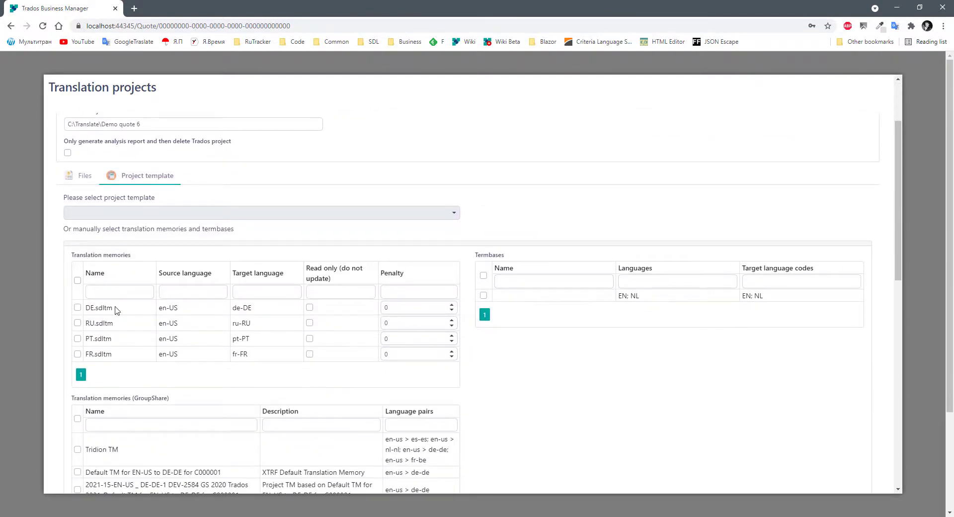
{"action": "left_click", "coordinate": [78, 307]}
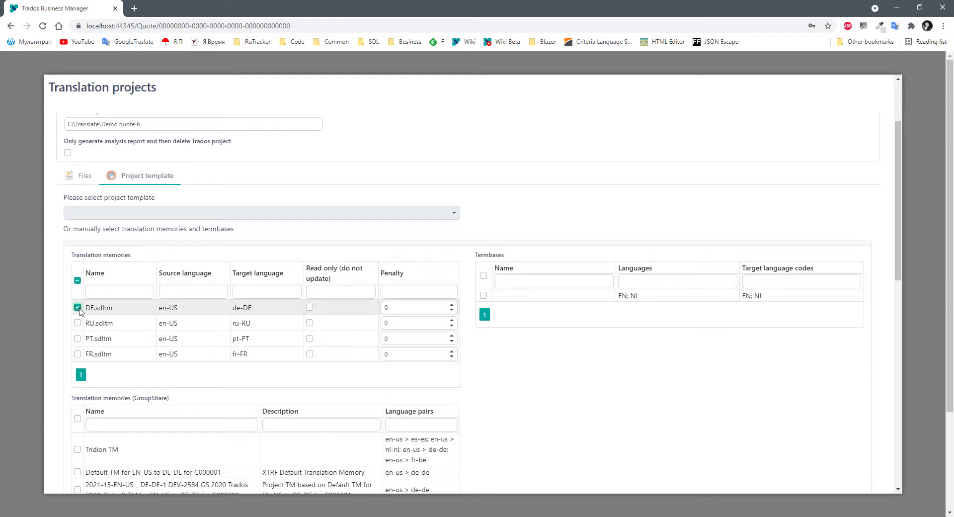
{"action": "scroll", "coordinate": [678, 323], "scroll_direction": "down", "scroll_amount": 3}
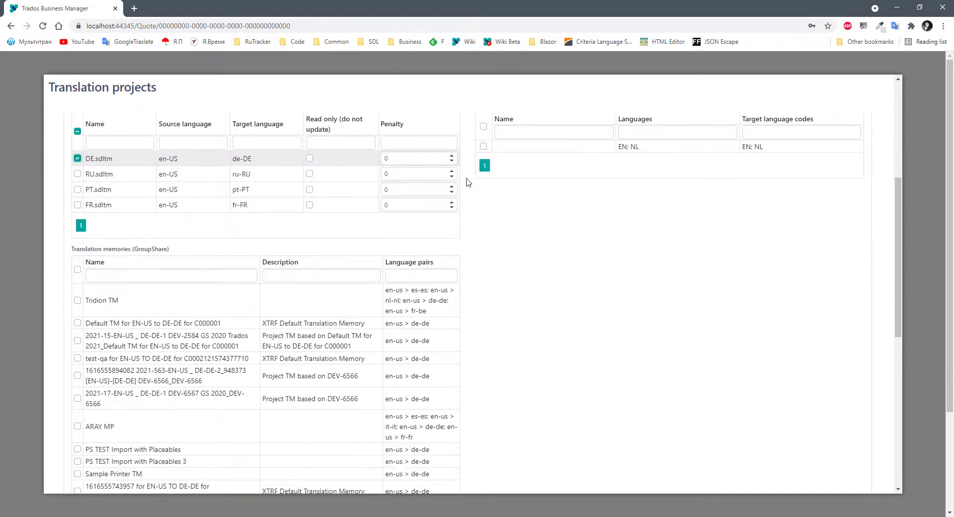
{"action": "scroll", "coordinate": [467, 182], "scroll_direction": "up", "scroll_amount": 2}
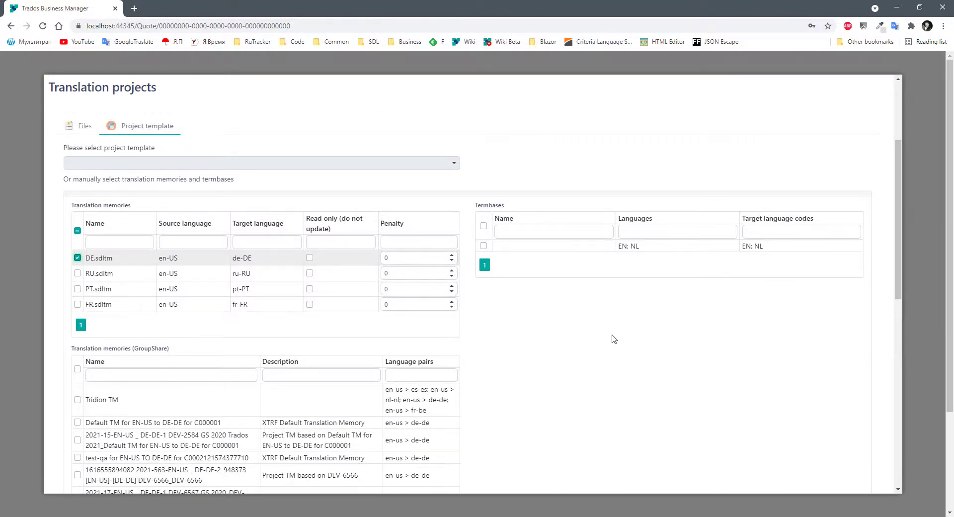
Look through the GroupShare translation memories available for the project and try out their selection, leaving none chosen.
{"action": "scroll", "coordinate": [614, 337], "scroll_direction": "down", "scroll_amount": 2}
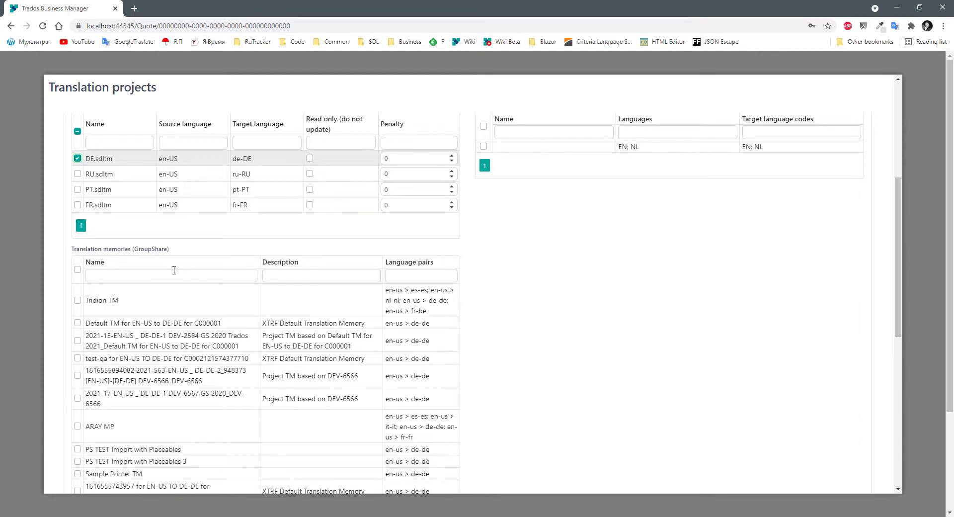
{"action": "scroll", "coordinate": [507, 256], "scroll_direction": "up", "scroll_amount": 5}
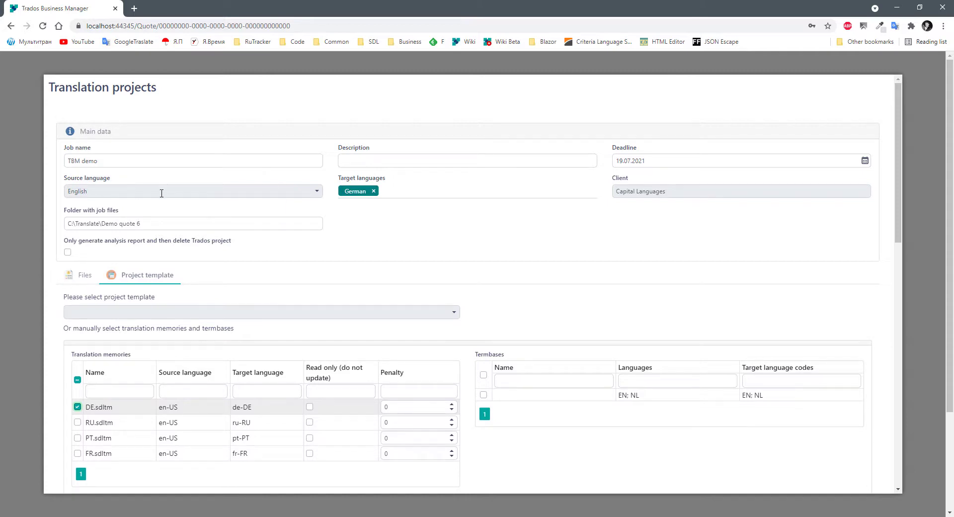
{"action": "scroll", "coordinate": [529, 305], "scroll_direction": "down", "scroll_amount": 6}
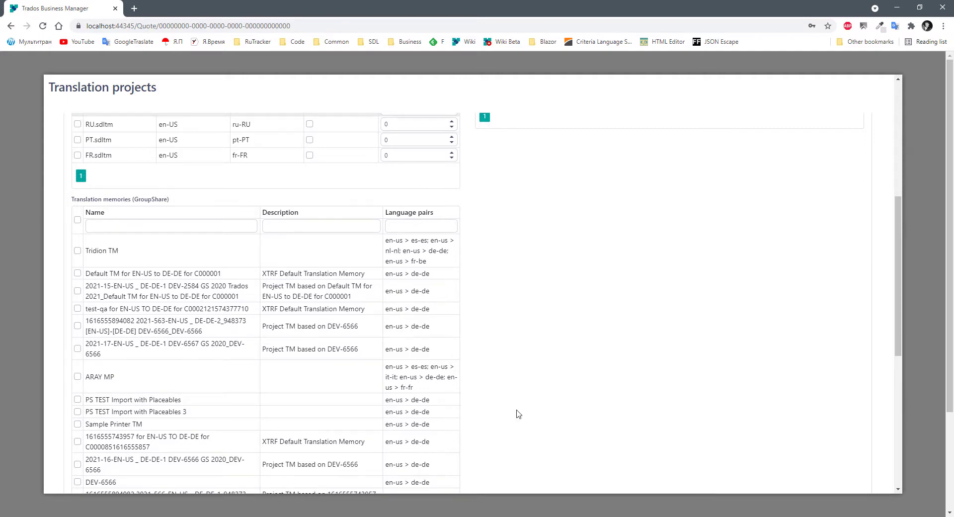
{"action": "scroll", "coordinate": [470, 369], "scroll_direction": "down", "scroll_amount": 2}
{"action": "scroll", "coordinate": [470, 369], "scroll_direction": "down", "scroll_amount": 3}
{"action": "scroll", "coordinate": [470, 369], "scroll_direction": "up", "scroll_amount": 5}
{"action": "left_click", "coordinate": [78, 424]}
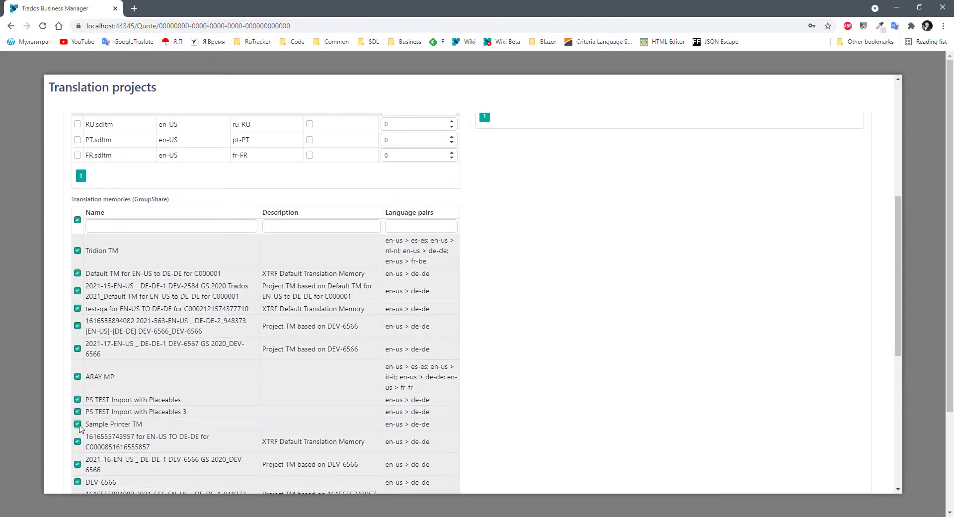
{"action": "left_click", "coordinate": [78, 425]}
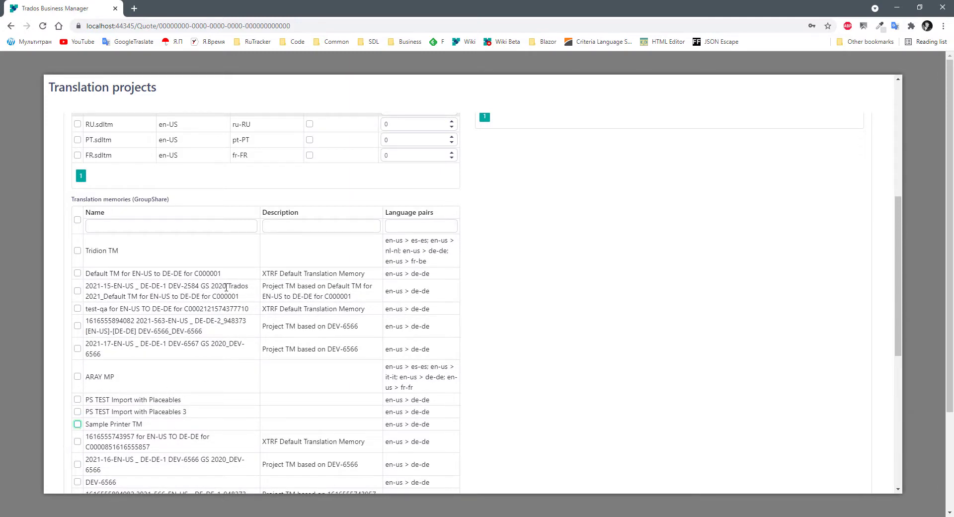
{"action": "left_click", "coordinate": [78, 424]}
{"action": "scroll", "coordinate": [458, 274], "scroll_direction": "up", "scroll_amount": 4}
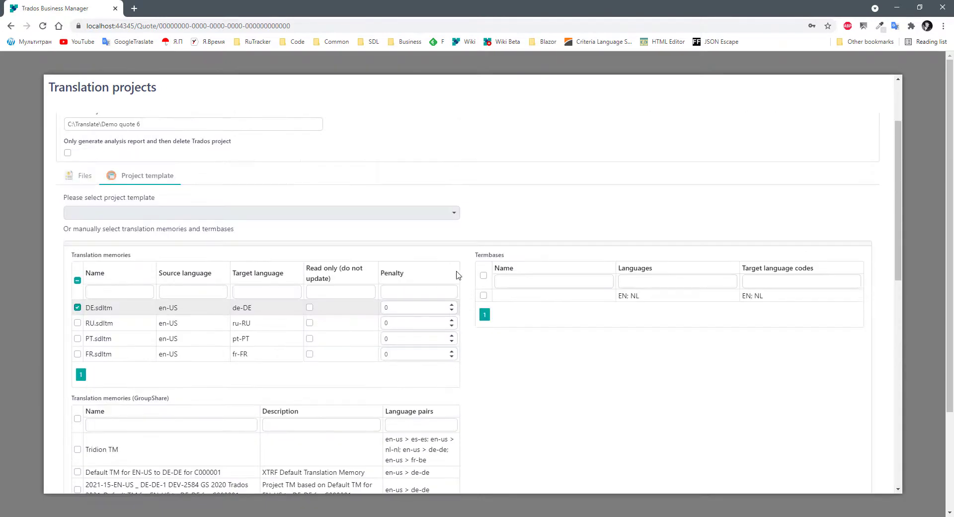
{"action": "scroll", "coordinate": [395, 238], "scroll_direction": "up", "scroll_amount": 2}
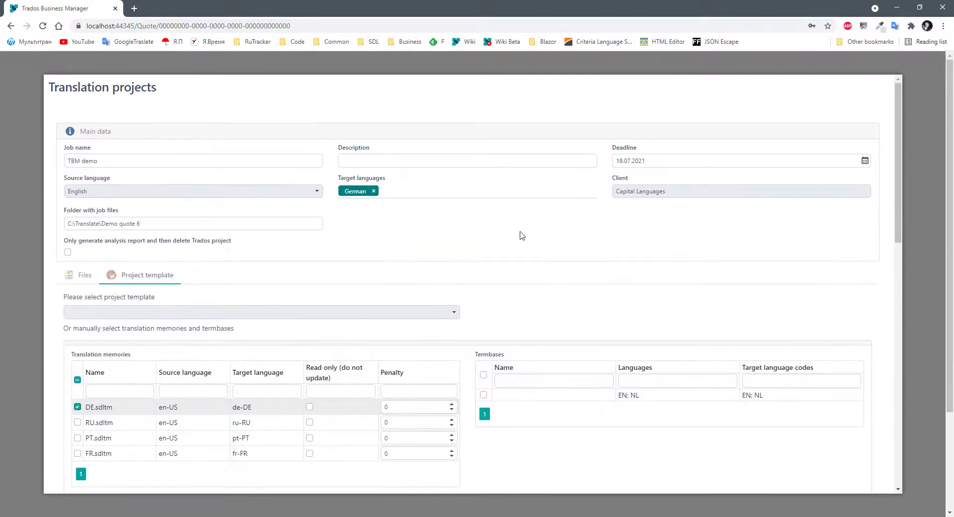
Confirm the project setup to create the TBM demo project in Trados Studio.
{"action": "left_click_drag", "start_coordinate": [160, 222], "coordinate": [51, 234]}
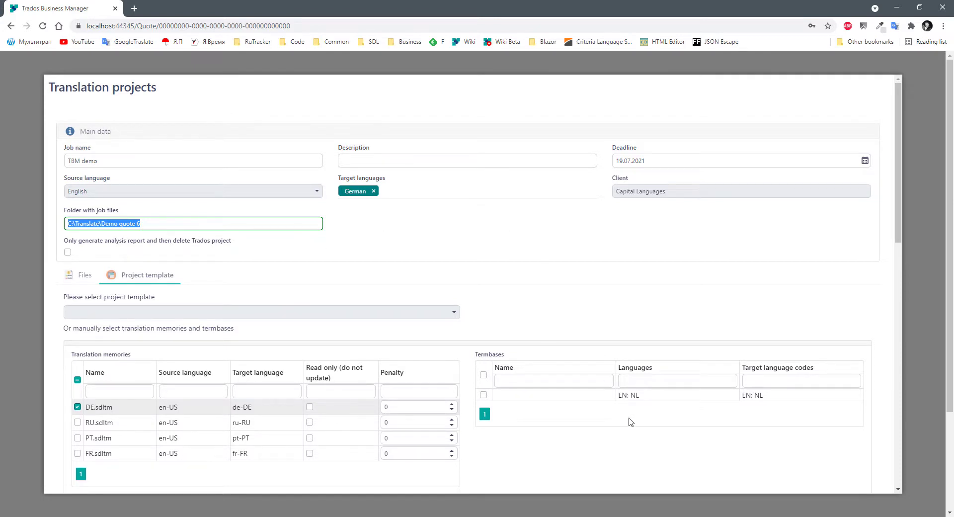
{"action": "scroll", "coordinate": [783, 427], "scroll_direction": "down", "scroll_amount": 6}
{"action": "scroll", "coordinate": [829, 402], "scroll_direction": "down", "scroll_amount": 10}
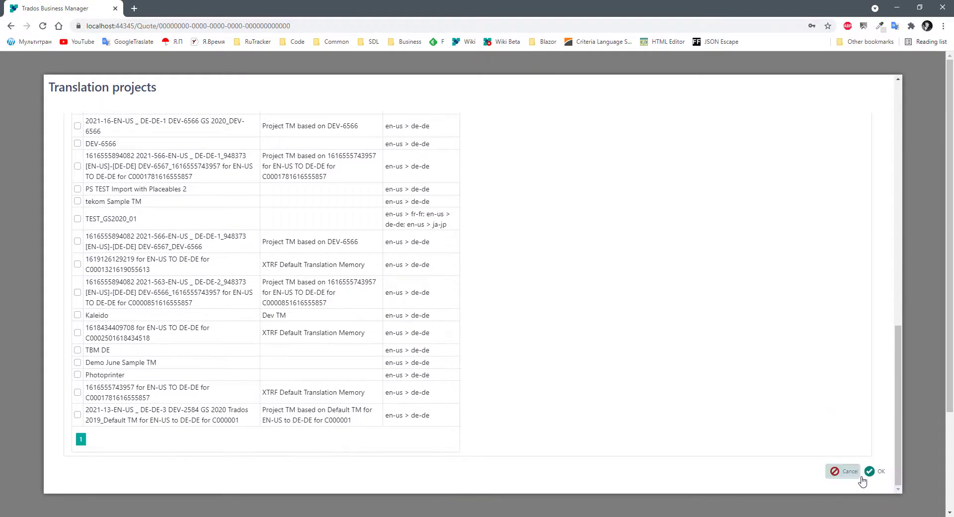
{"action": "left_click", "coordinate": [875, 474]}
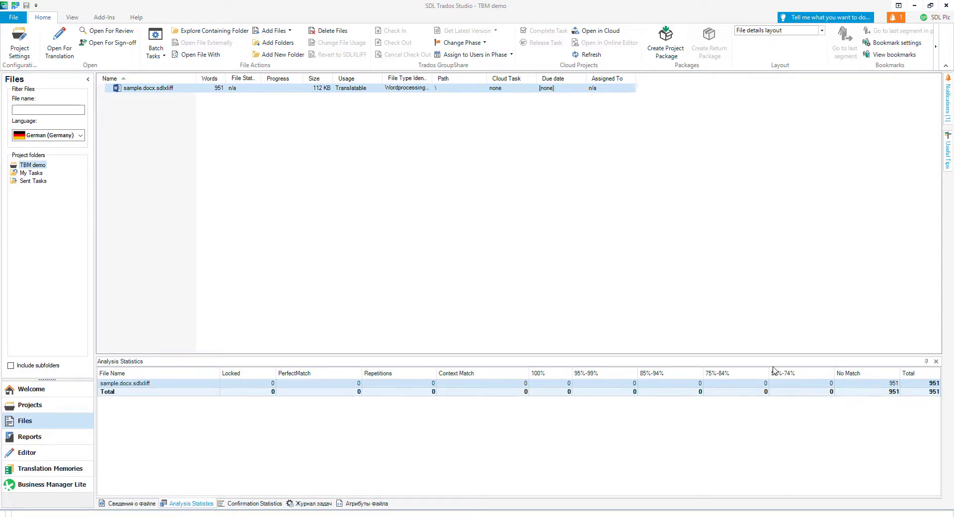
In SDL Trados Studio, examine the TBM demo project's translation memory settings for all language pairs and for English to German, without changes.
{"action": "left_click", "coordinate": [20, 43]}
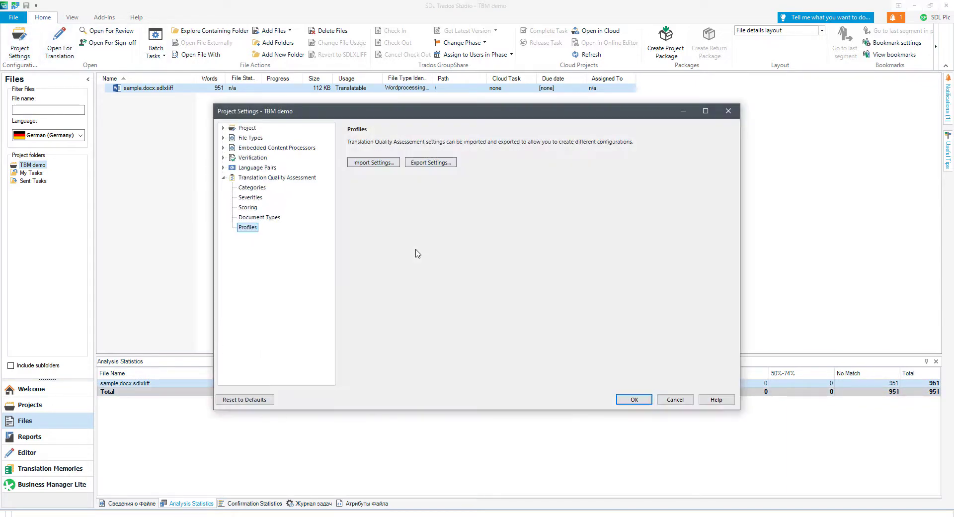
{"action": "left_click", "coordinate": [253, 167]}
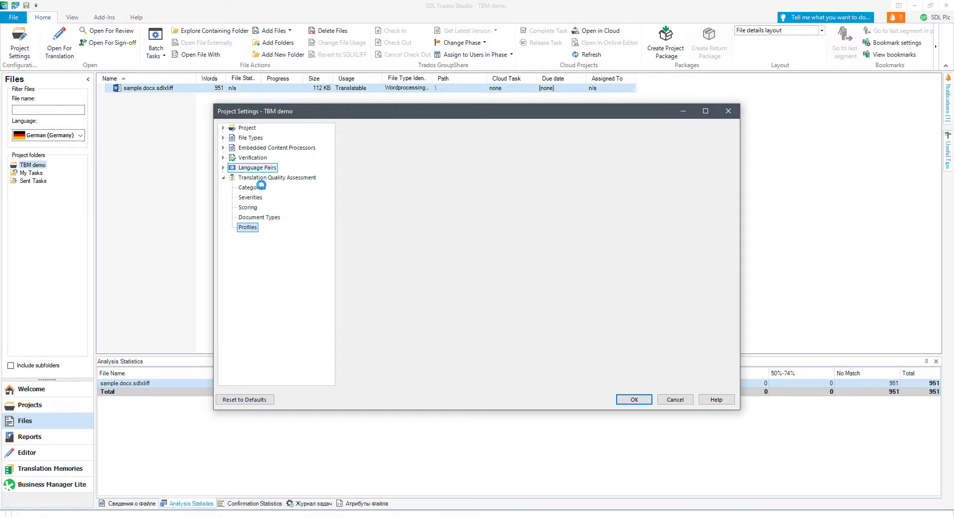
{"action": "left_click", "coordinate": [259, 178]}
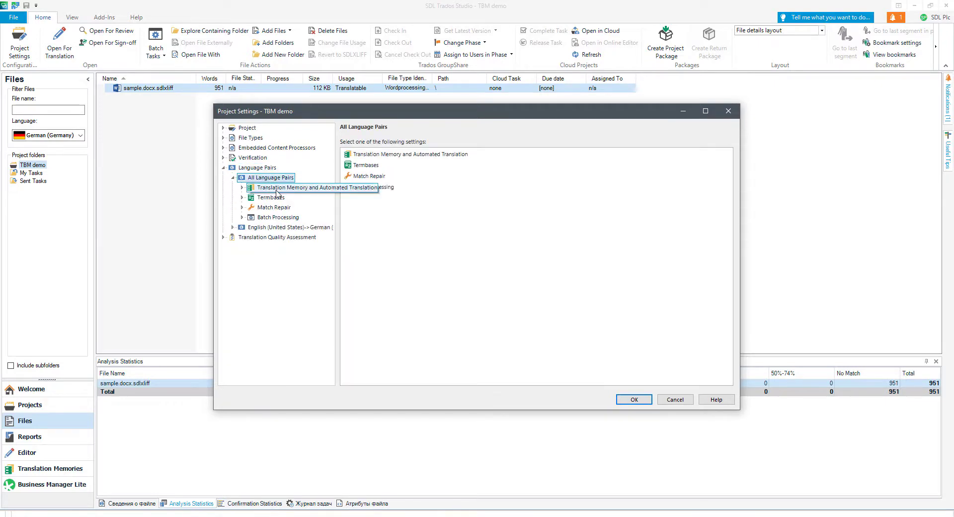
{"action": "left_click", "coordinate": [275, 188]}
{"action": "left_click", "coordinate": [271, 277]}
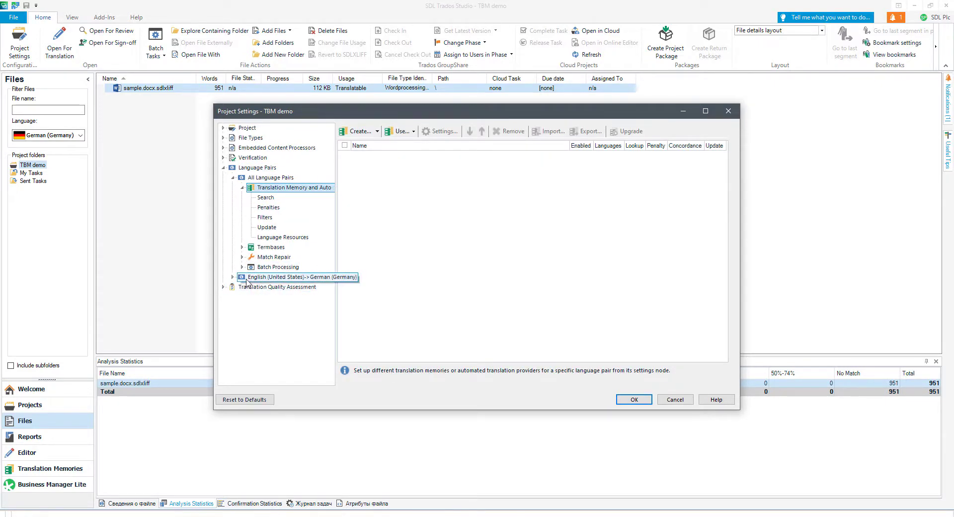
{"action": "left_click", "coordinate": [288, 200]}
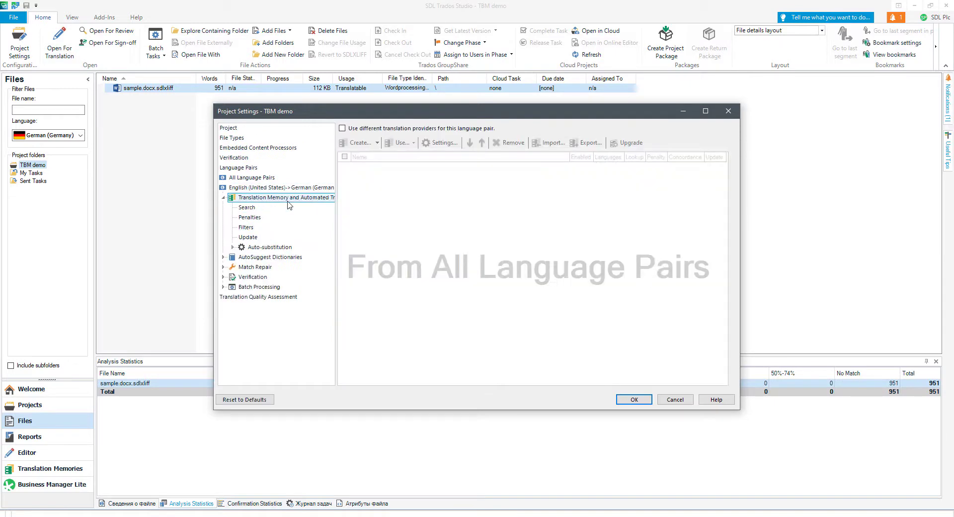
{"action": "left_click", "coordinate": [240, 178]}
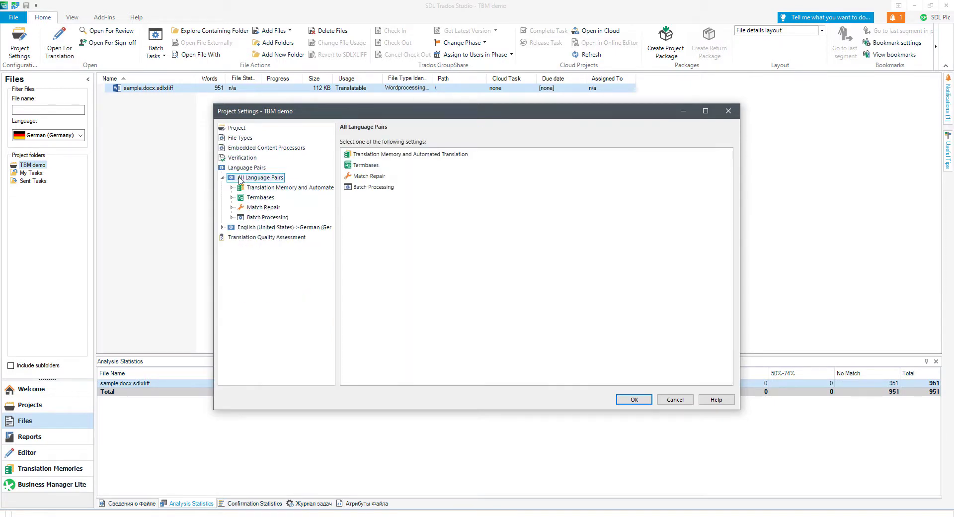
{"action": "left_click", "coordinate": [258, 188]}
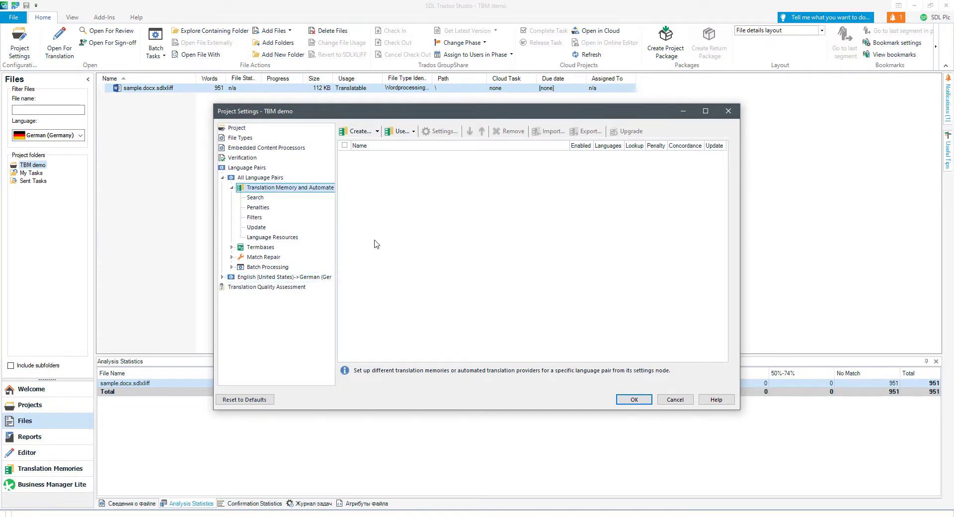
{"action": "left_click", "coordinate": [675, 400]}
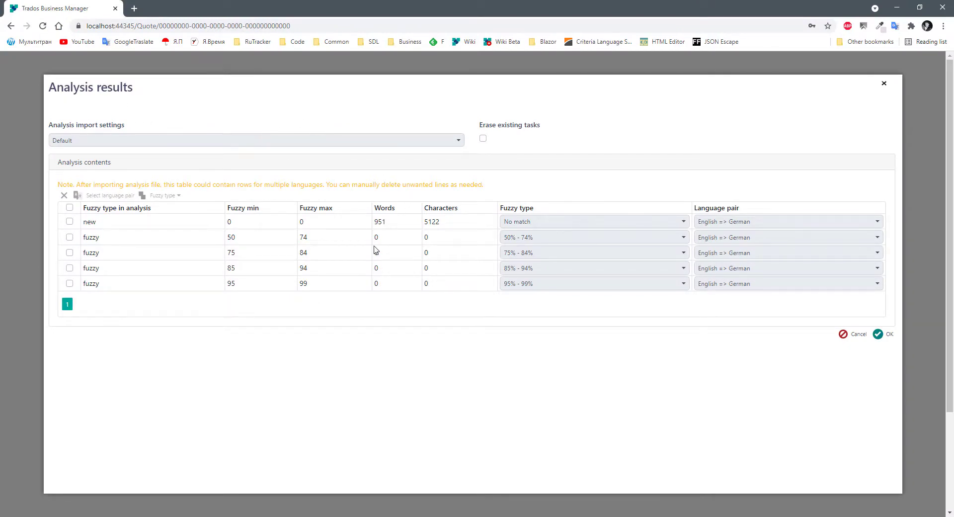
Import the analysis results into the quote with the Default import settings and show the quote items.
{"action": "left_click_drag", "start_coordinate": [447, 222], "coordinate": [280, 230]}
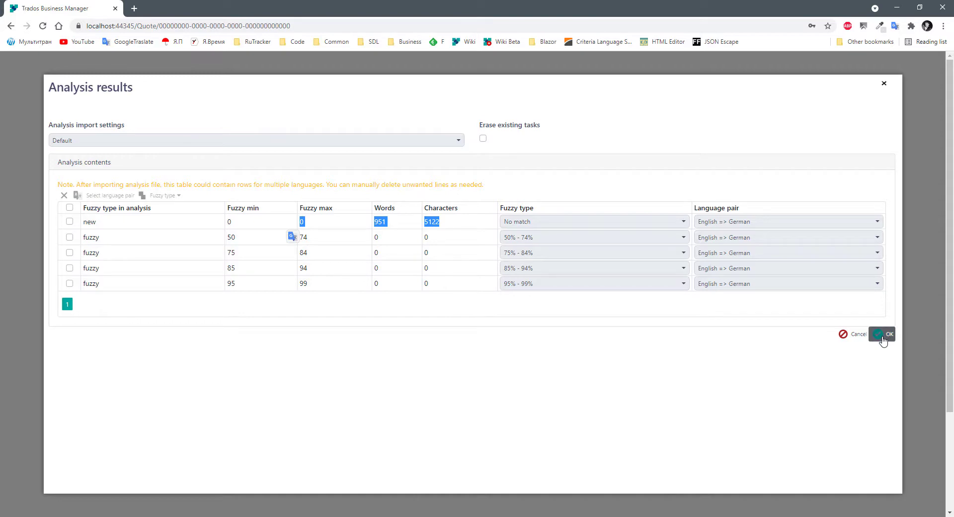
{"action": "left_click", "coordinate": [883, 340]}
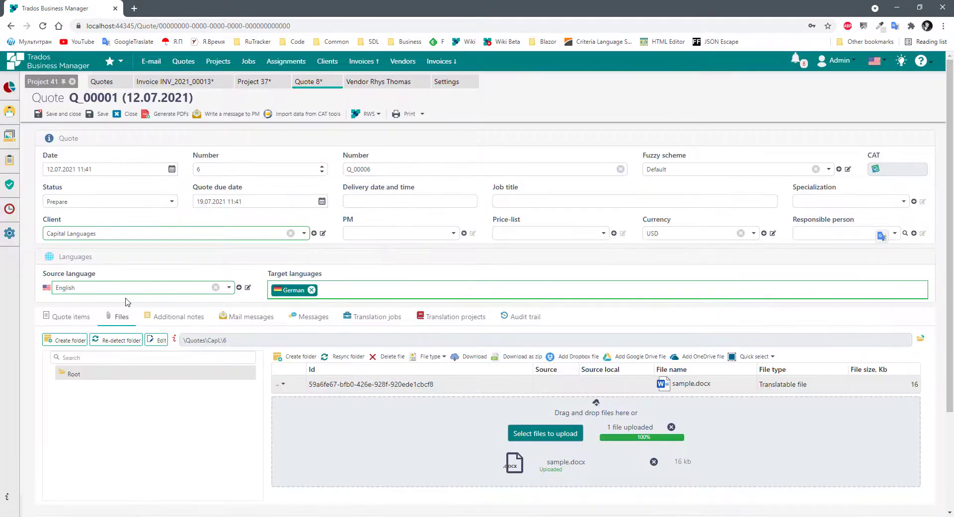
{"action": "left_click", "coordinate": [68, 316]}
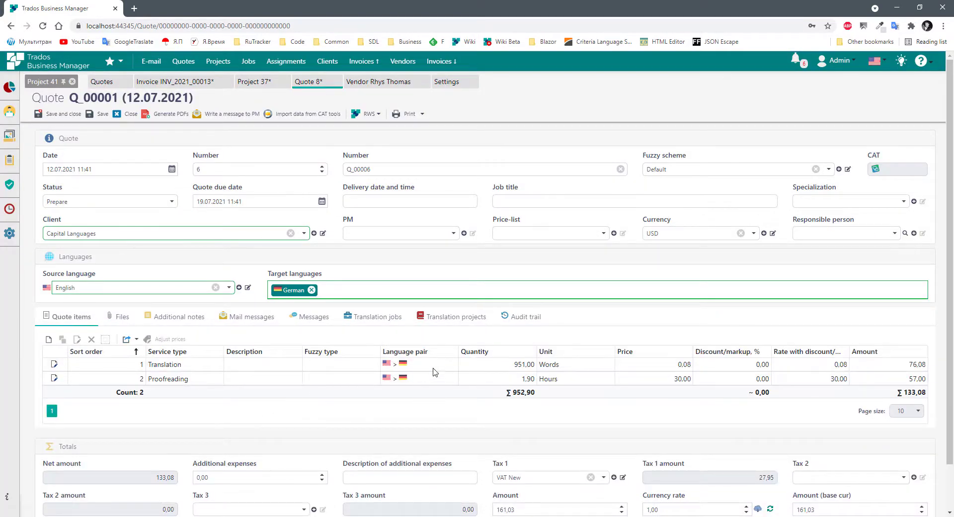
Save the quote and preview its printable service quotation.
{"action": "left_click", "coordinate": [547, 377]}
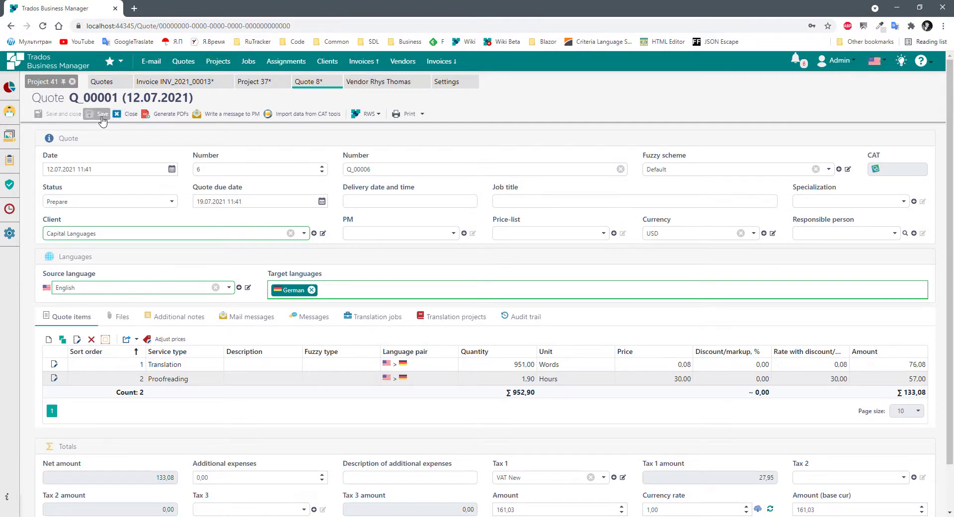
{"action": "left_click", "coordinate": [405, 114]}
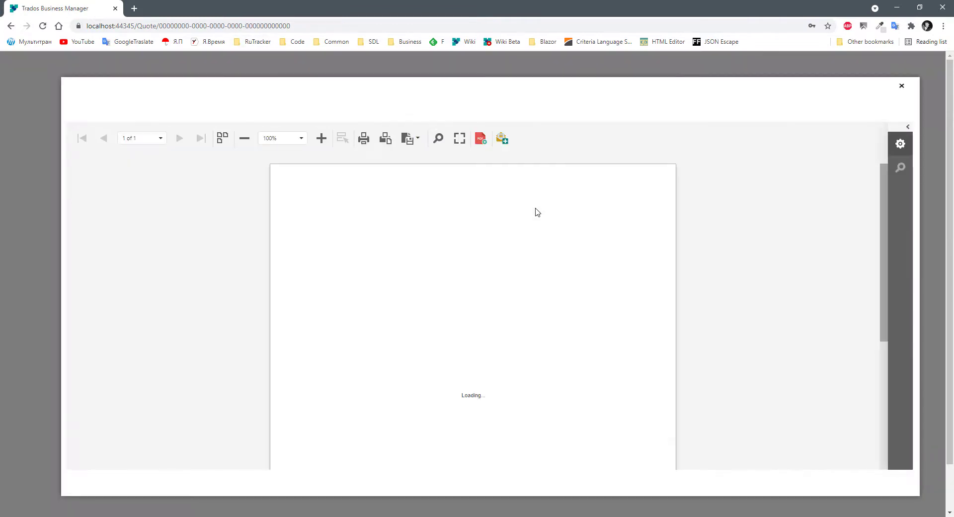
{"action": "scroll", "coordinate": [562, 246], "scroll_direction": "down", "scroll_amount": 5}
{"action": "scroll", "coordinate": [633, 340], "scroll_direction": "up", "scroll_amount": 5}
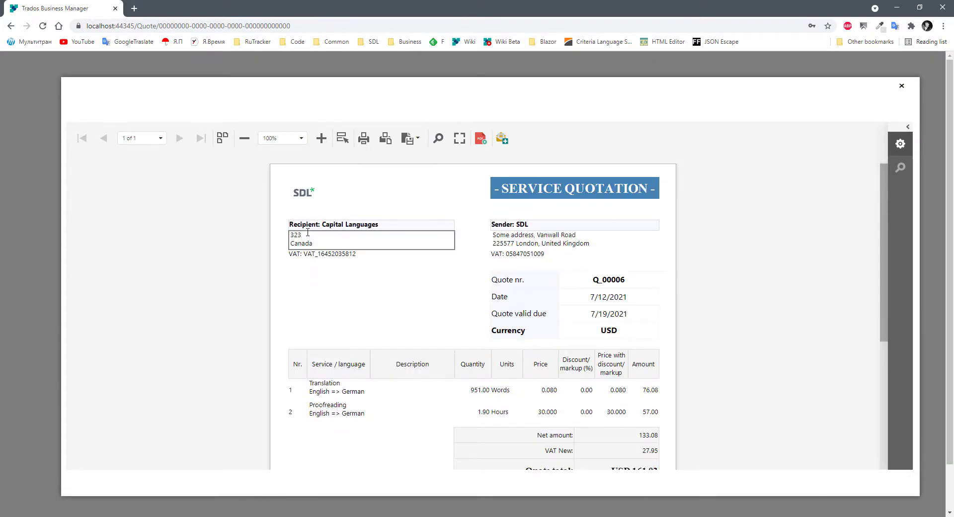
{"action": "left_click", "coordinate": [41, 213]}
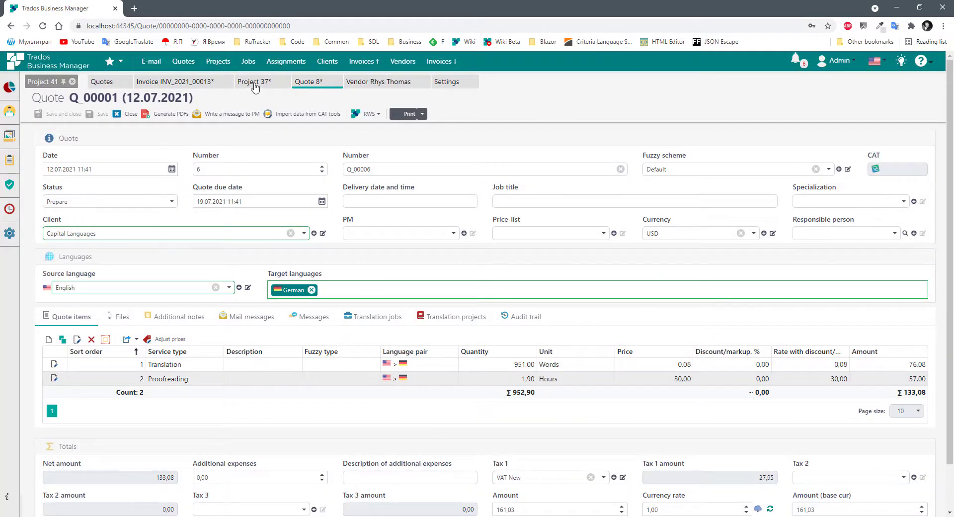
Set the status of Capital Languages quote Q_00006 to Sent and accept the quote to convert it into a translation project.
{"action": "left_click", "coordinate": [219, 61]}
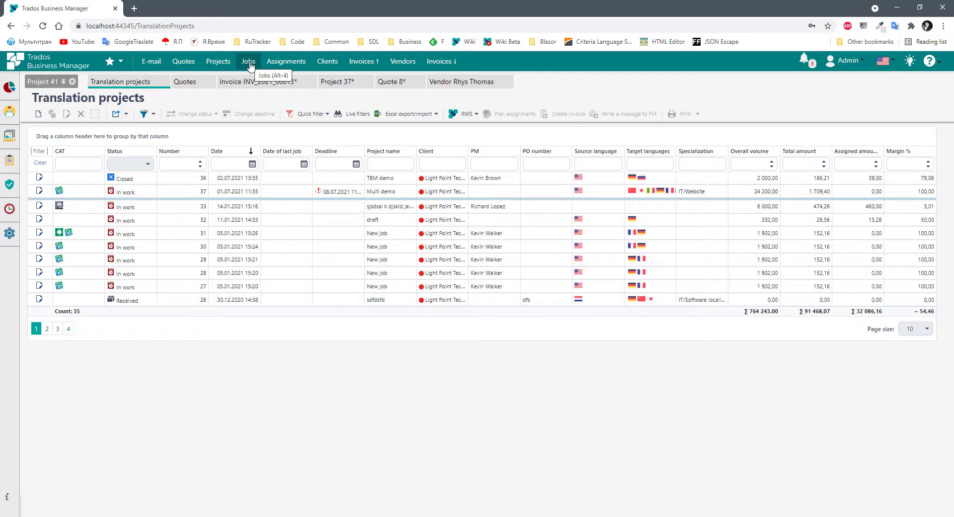
{"action": "left_click", "coordinate": [184, 61]}
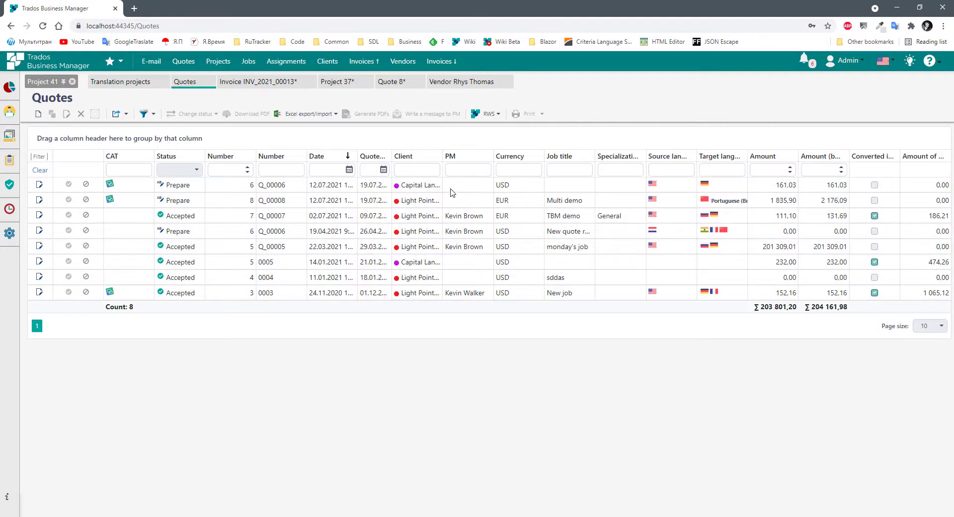
{"action": "left_click", "coordinate": [452, 190]}
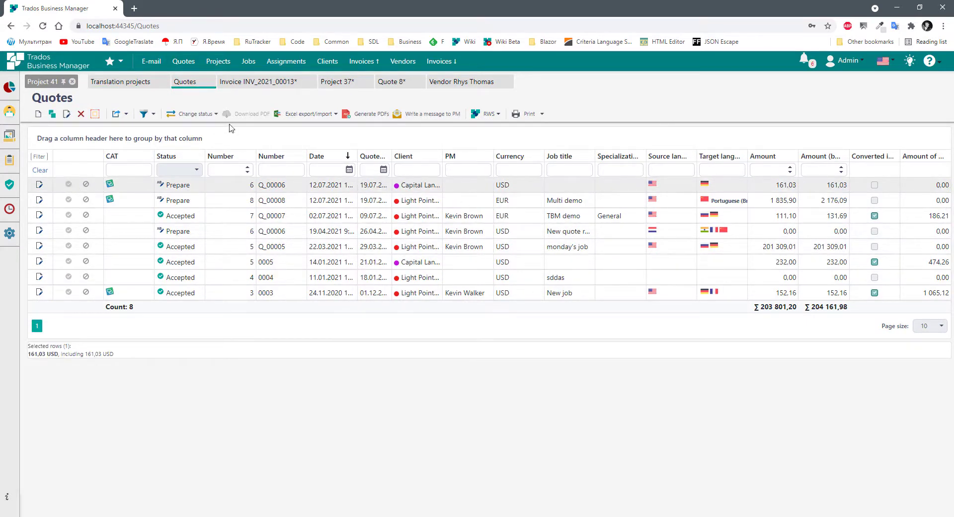
{"action": "left_click", "coordinate": [194, 114]}
{"action": "left_click", "coordinate": [184, 145]}
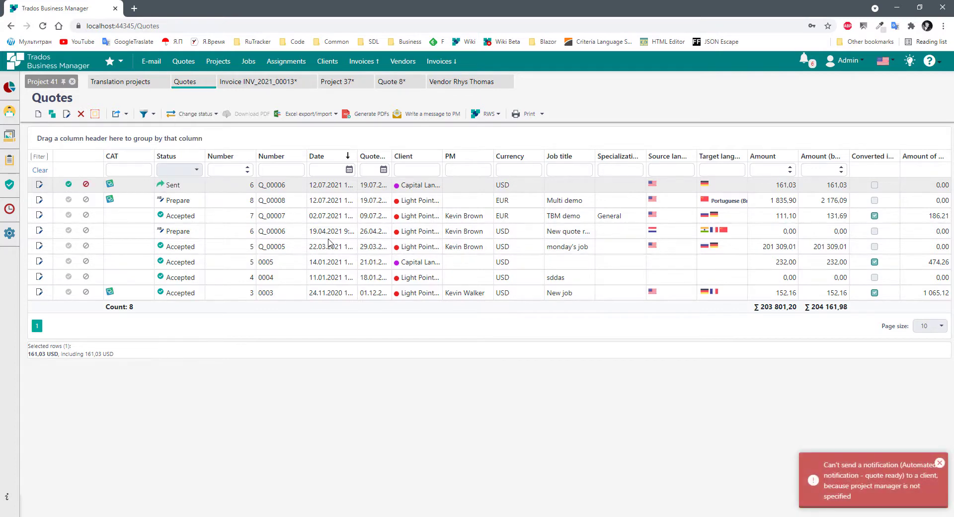
{"action": "left_click", "coordinate": [70, 185]}
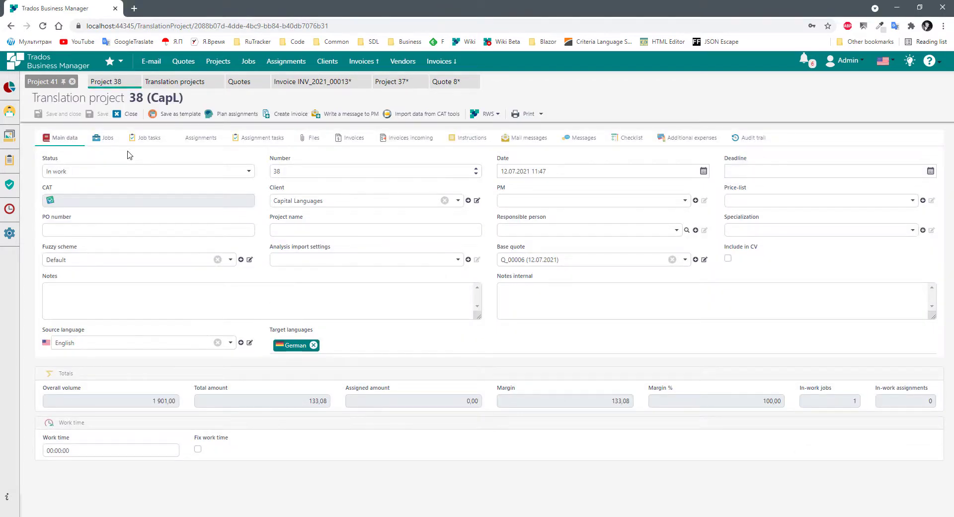
Start a Trados Studio package for project 38 named demo_package, with deadline 19.07.2021 and the comment "some comments".
{"action": "left_click", "coordinate": [103, 139]}
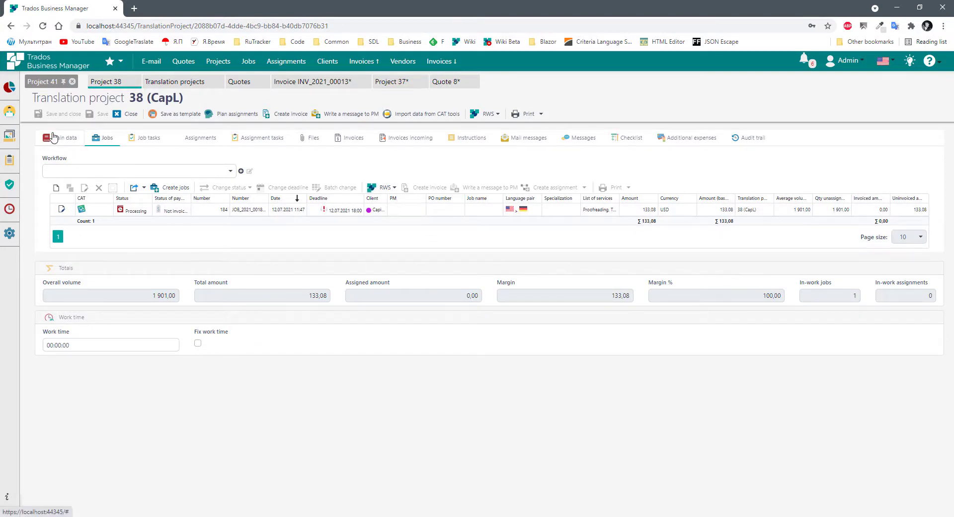
{"action": "left_click", "coordinate": [474, 114]}
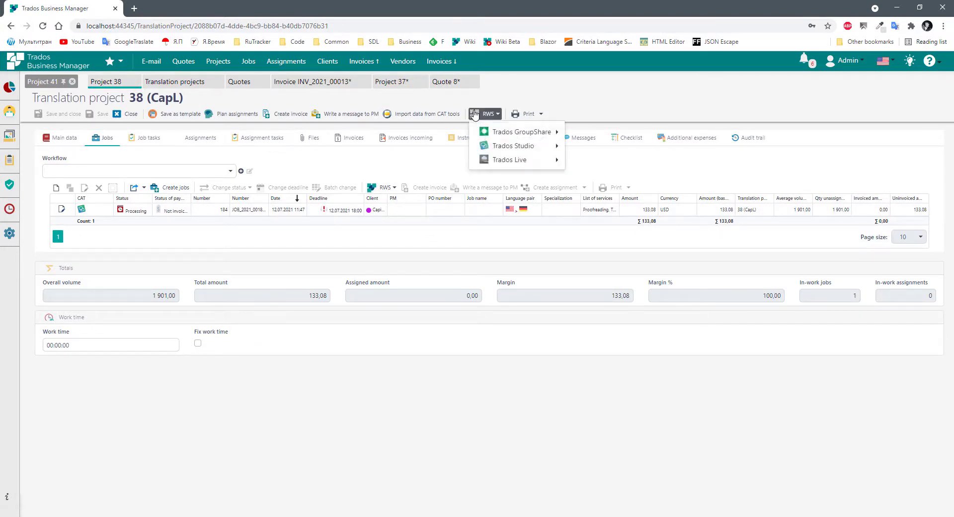
{"action": "mouse_move", "coordinate": [512, 145]}
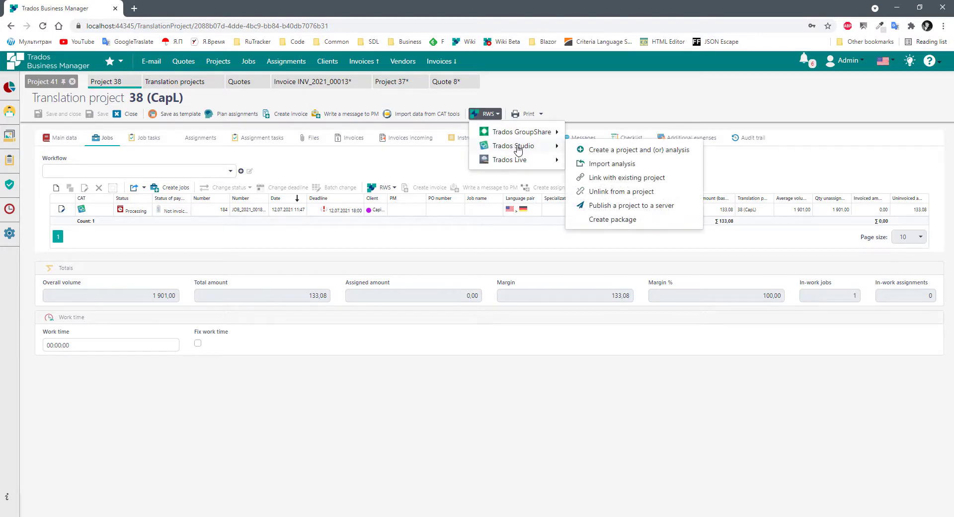
{"action": "left_click", "coordinate": [611, 221]}
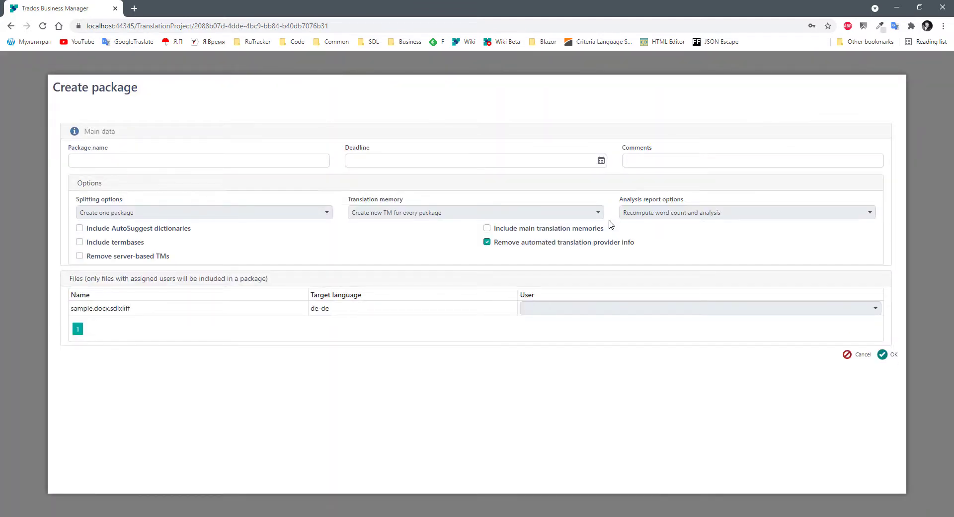
{"action": "left_click", "coordinate": [112, 158]}
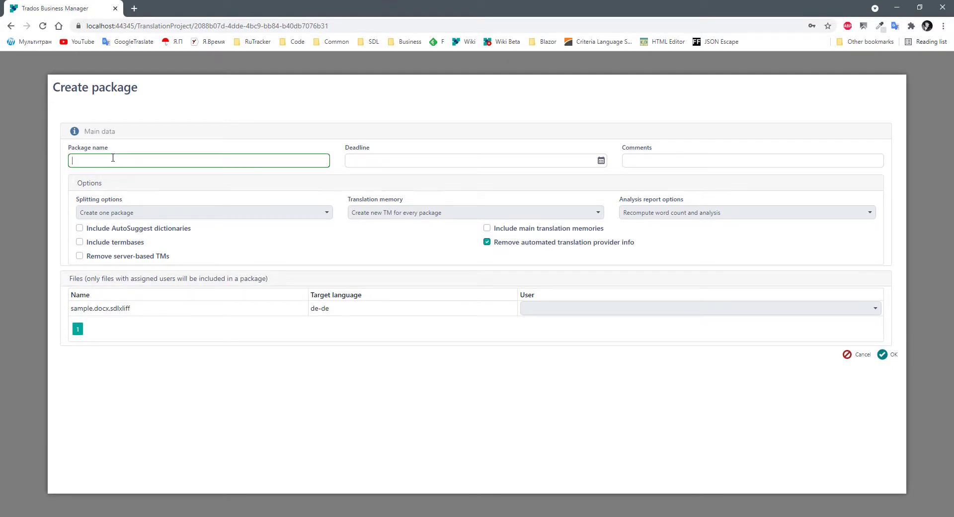
{"action": "type", "text": "demo_package"}
{"action": "left_click", "coordinate": [600, 161]}
{"action": "left_click", "coordinate": [371, 259]}
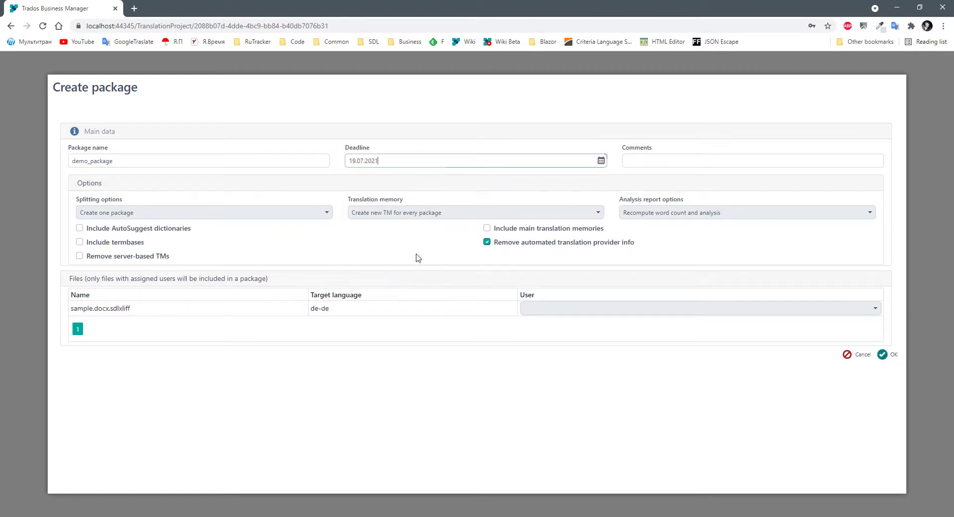
{"action": "left_click", "coordinate": [655, 163]}
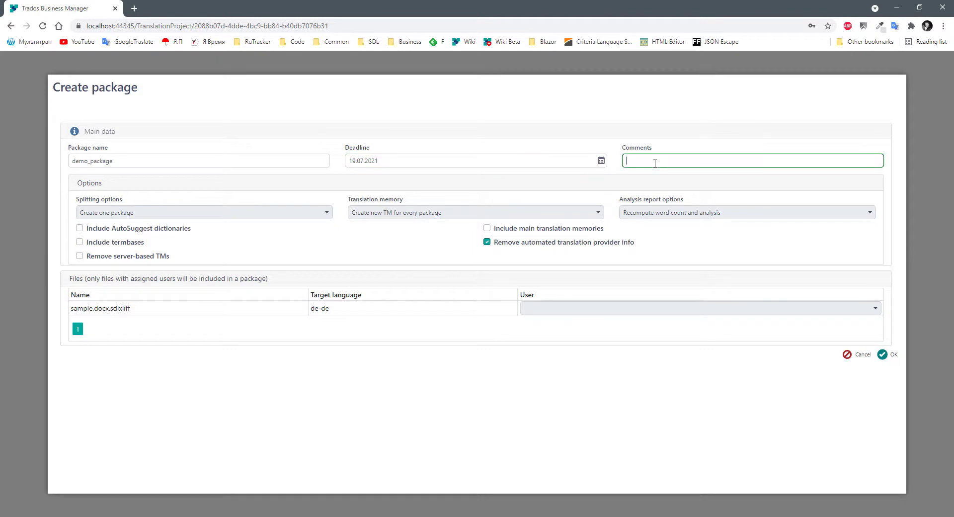
{"action": "type", "text": "some comments"}
Assign sample.docx.sdlxliff to the first listed user and create the package with the default options.
{"action": "left_click", "coordinate": [585, 309]}
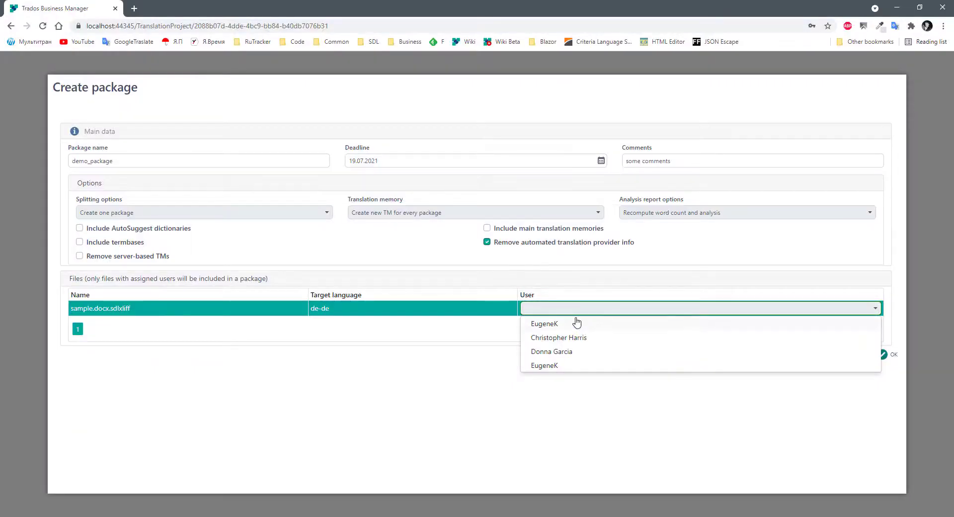
{"action": "left_click", "coordinate": [546, 330]}
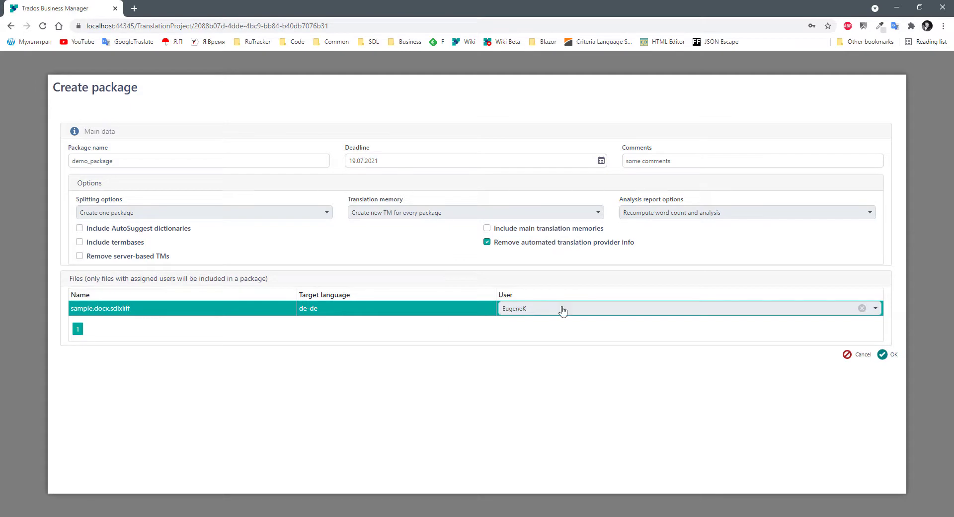
{"action": "left_click", "coordinate": [890, 355]}
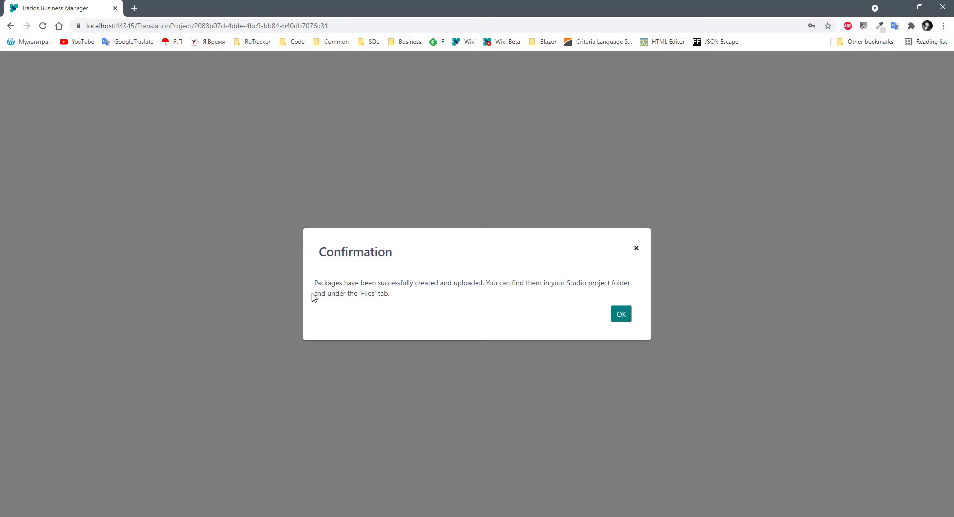
{"action": "left_click", "coordinate": [621, 314]}
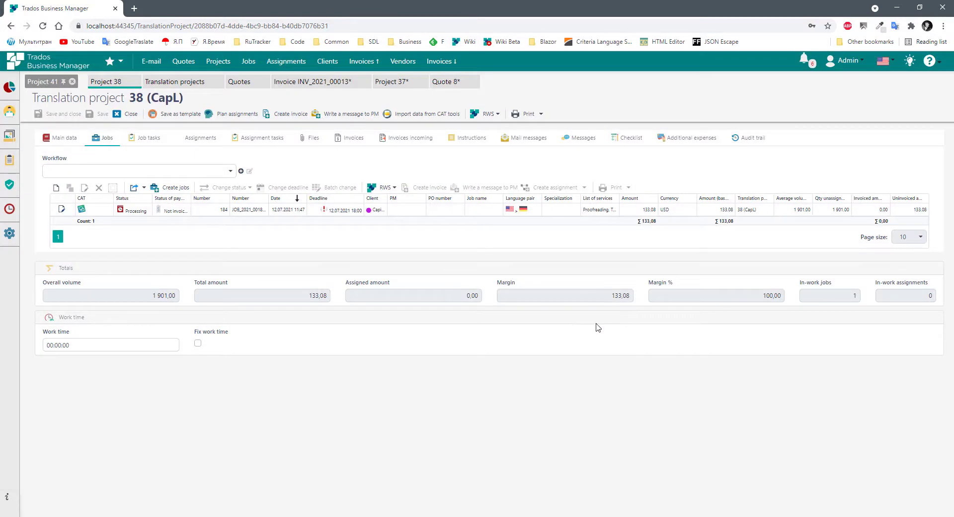
Locate the created package in project 38's files and, via SDL Trados Studio, in the Packages\Out subfolder of the TBM demo project folder.
{"action": "left_click", "coordinate": [308, 139]}
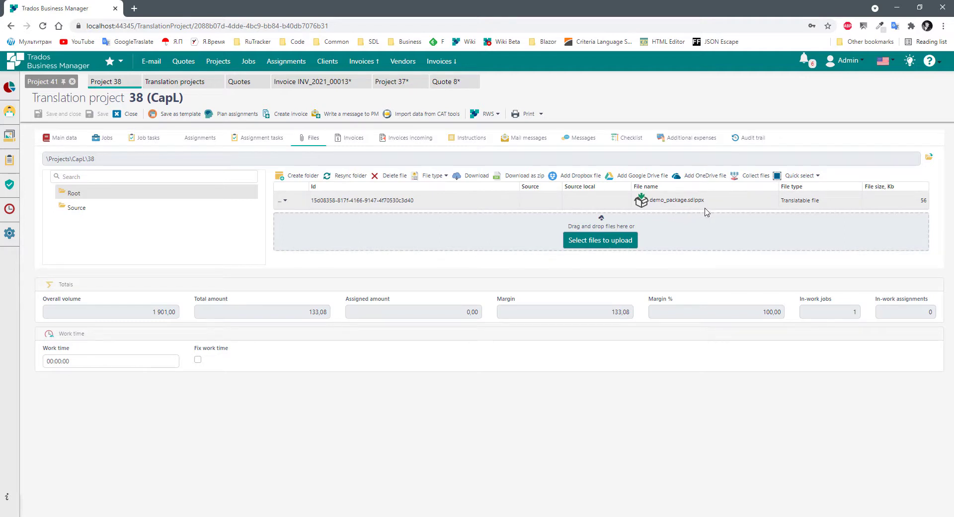
{"action": "left_click", "coordinate": [60, 197]}
{"action": "left_click", "coordinate": [674, 515]}
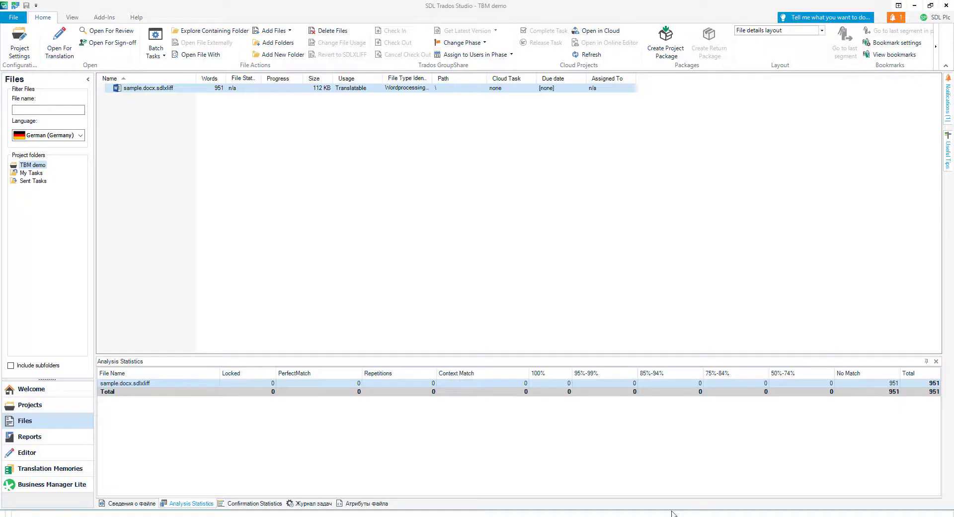
{"action": "left_click", "coordinate": [50, 404]}
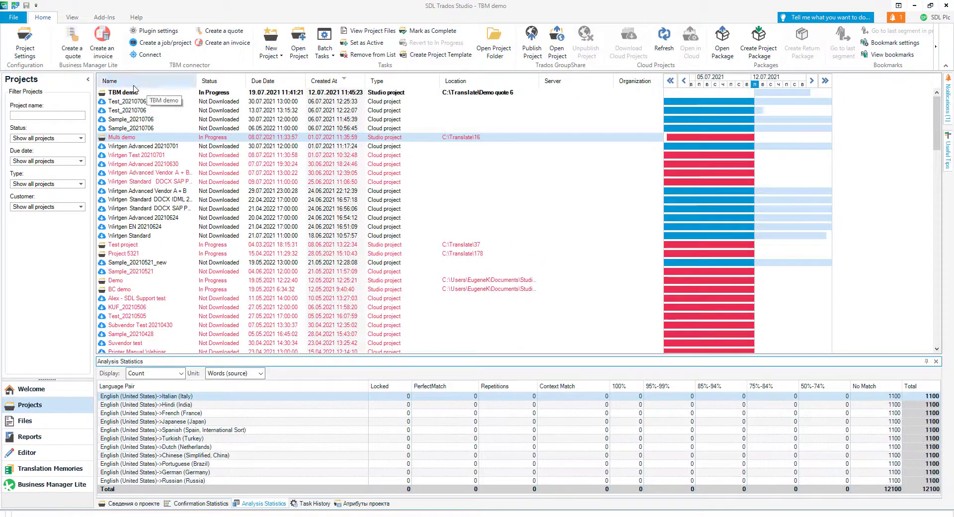
{"action": "right_click", "coordinate": [113, 96]}
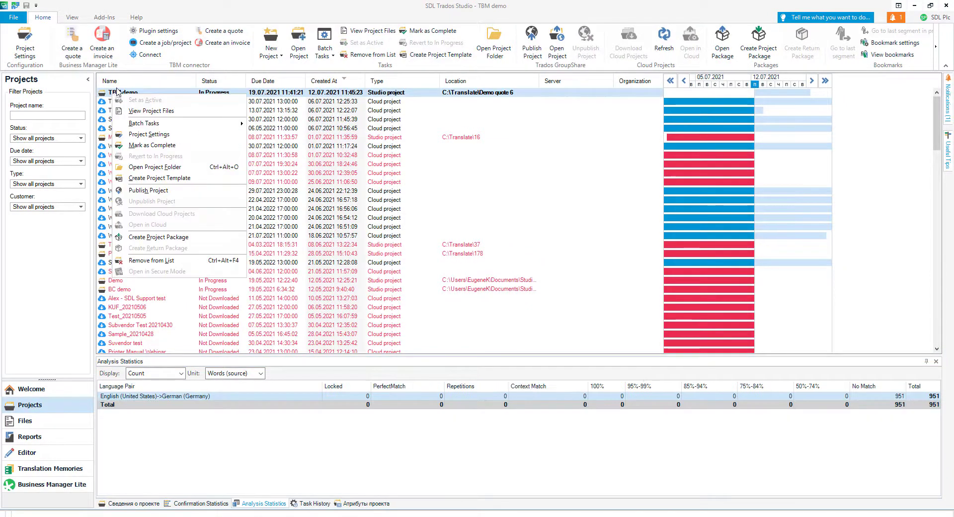
{"action": "left_click", "coordinate": [170, 168]}
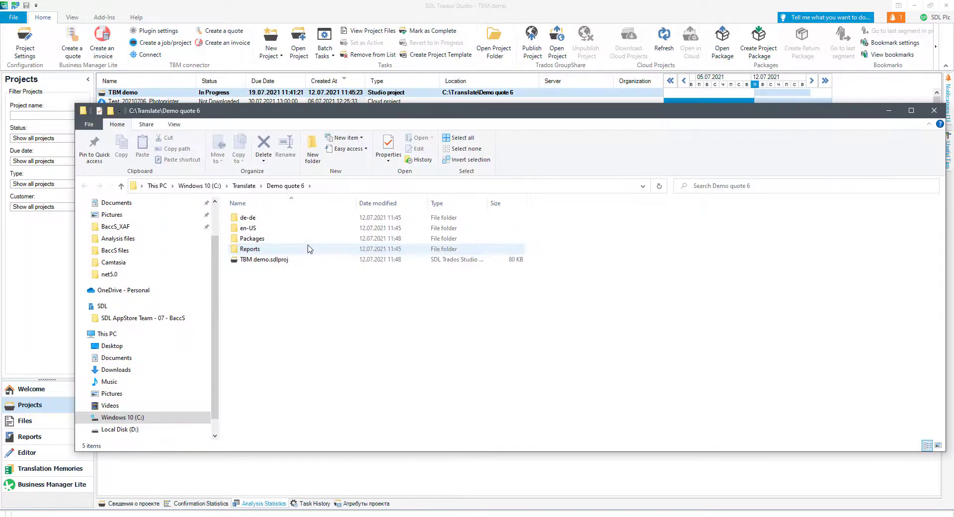
{"action": "left_click", "coordinate": [259, 265]}
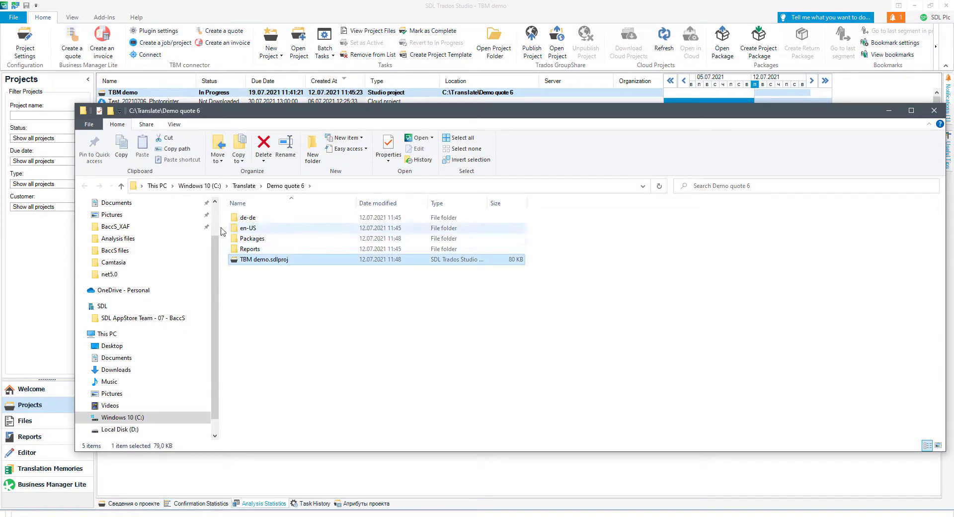
{"action": "left_click", "coordinate": [287, 217]}
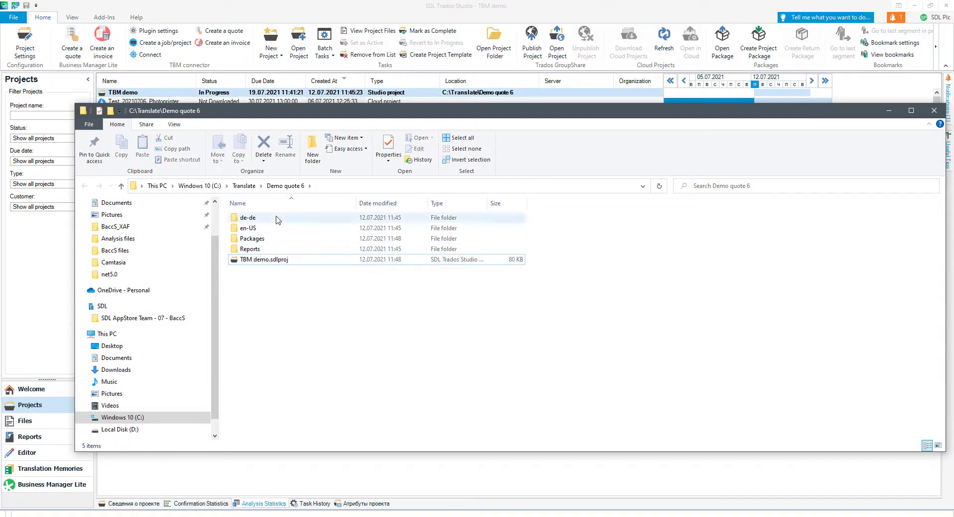
{"action": "double_click", "coordinate": [258, 239]}
{"action": "double_click", "coordinate": [255, 219]}
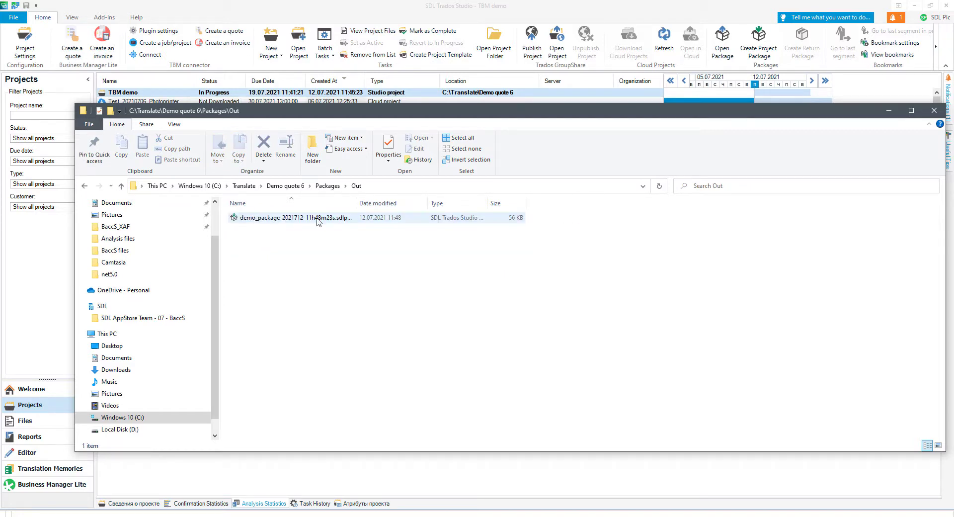
{"action": "left_click", "coordinate": [319, 219]}
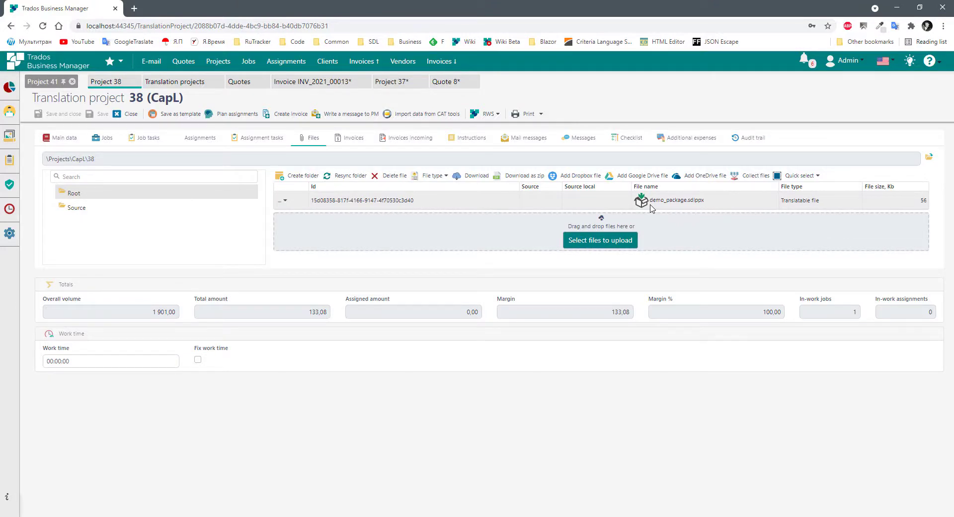
Back in Trados Business Manager, create assignments for translation project 38.
{"action": "left_click", "coordinate": [194, 138]}
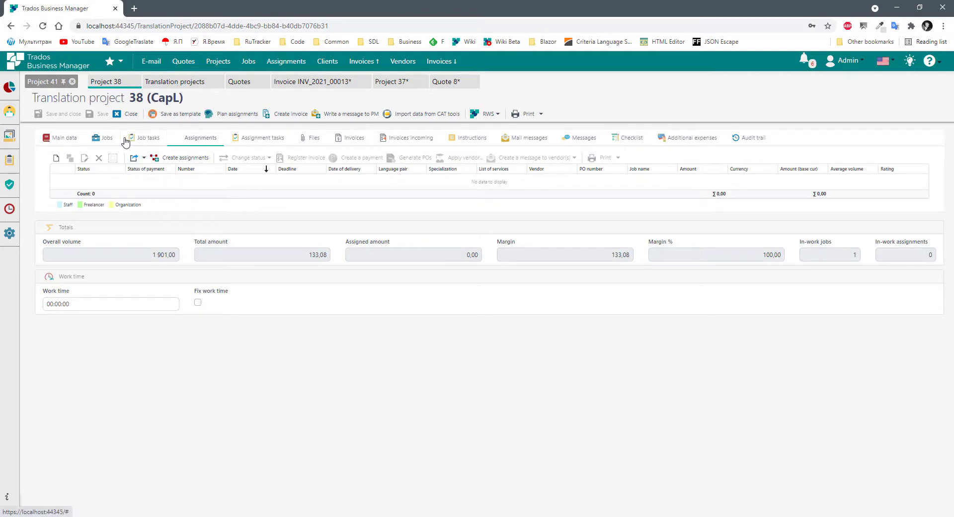
{"action": "left_click", "coordinate": [198, 158]}
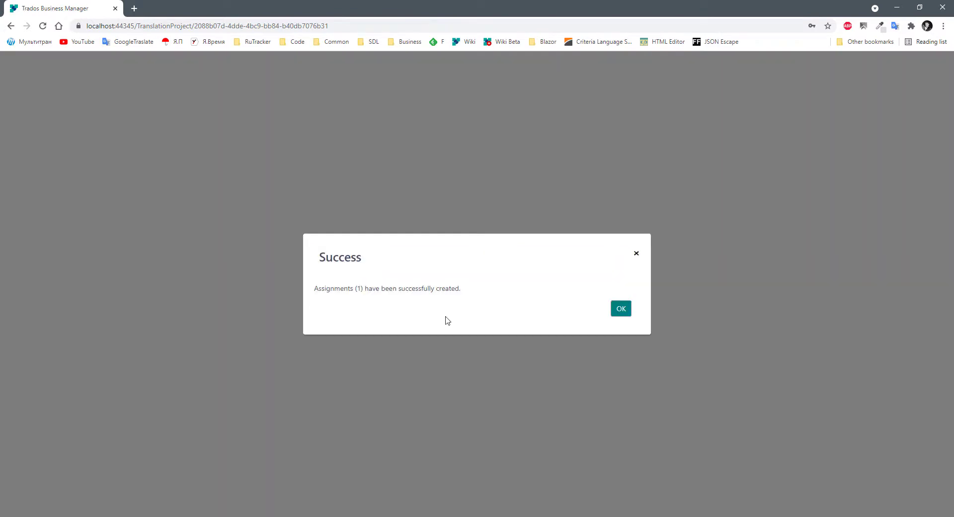
{"action": "left_click", "coordinate": [628, 314]}
Open the new translation assignment and attach project 38's demo_package.sdlppx to its files.
{"action": "double_click", "coordinate": [281, 182]}
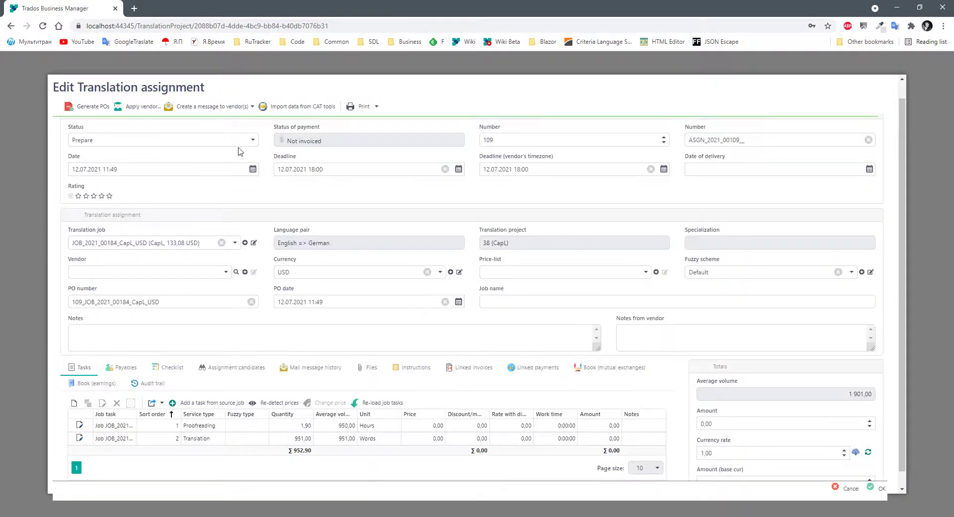
{"action": "scroll", "coordinate": [332, 269], "scroll_direction": "down", "scroll_amount": 1}
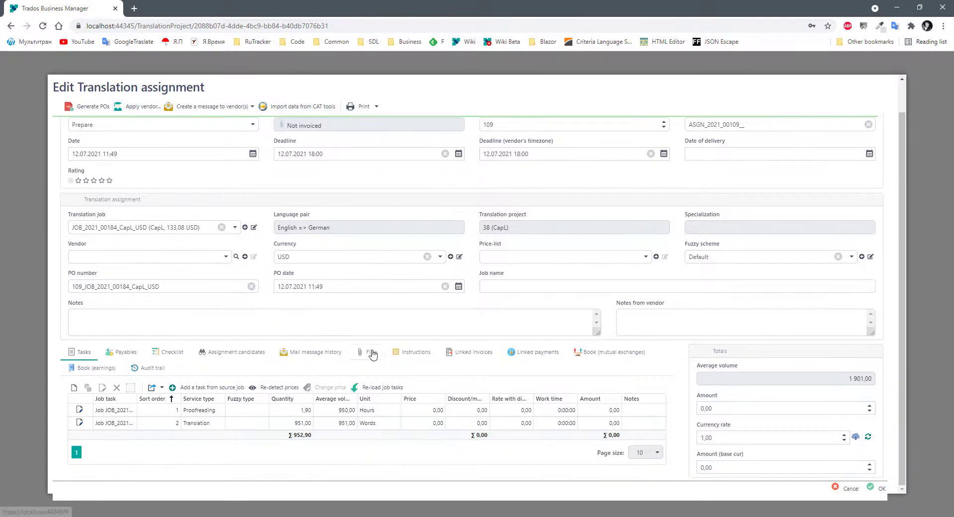
{"action": "left_click", "coordinate": [371, 352]}
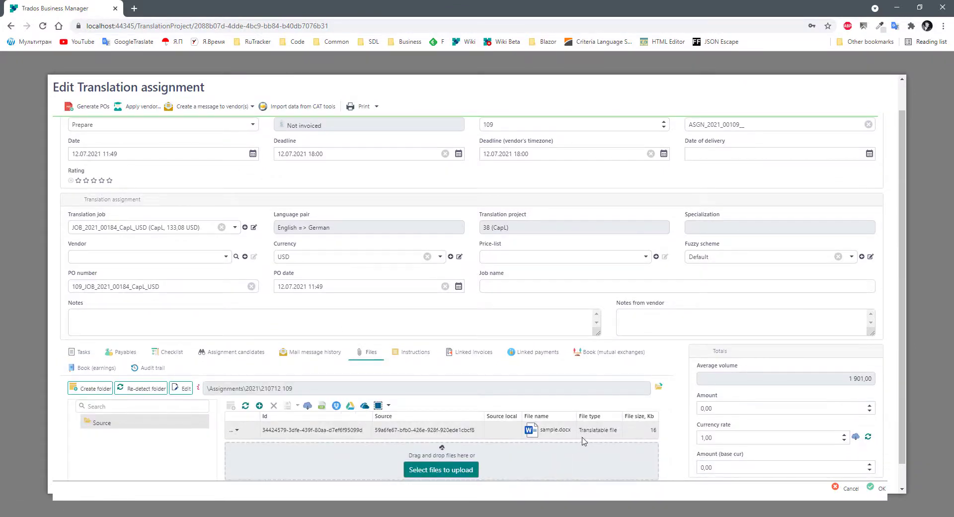
{"action": "left_click", "coordinate": [260, 405]}
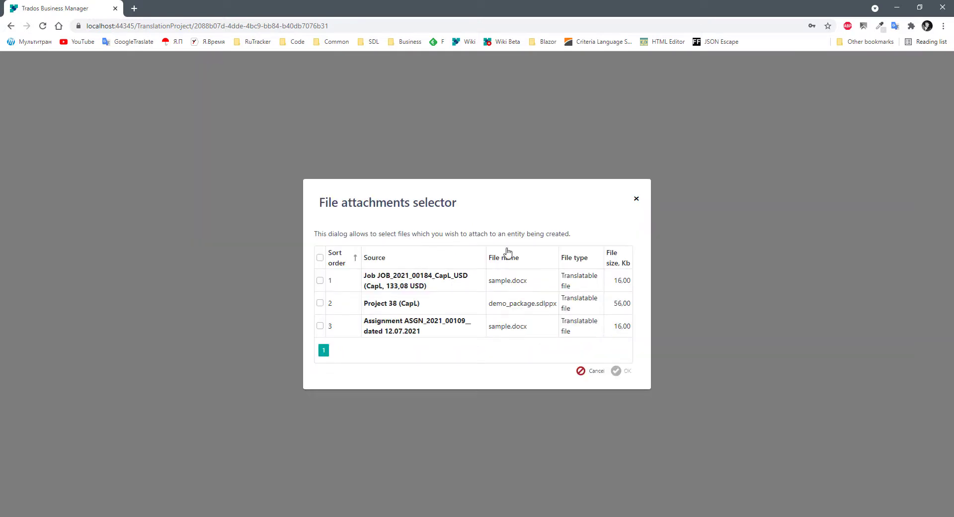
{"action": "left_click", "coordinate": [320, 303]}
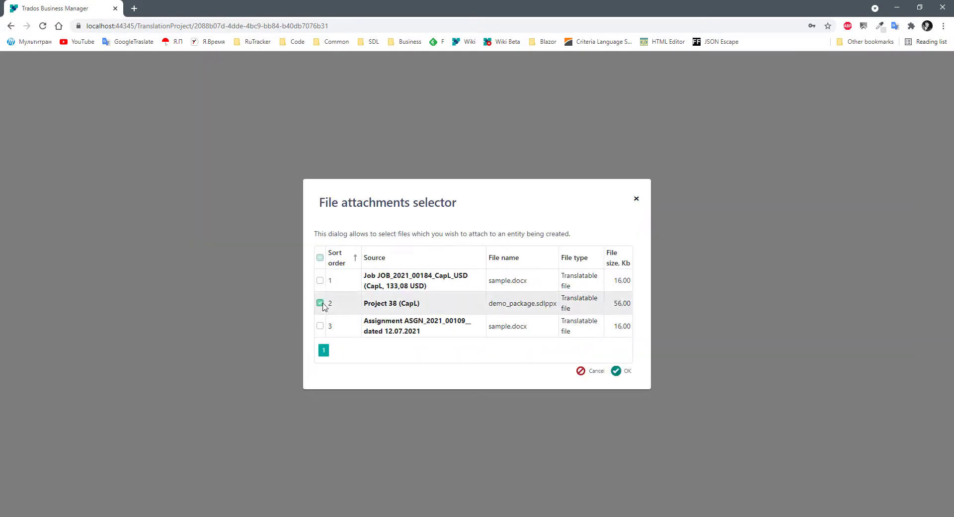
{"action": "left_click", "coordinate": [629, 374]}
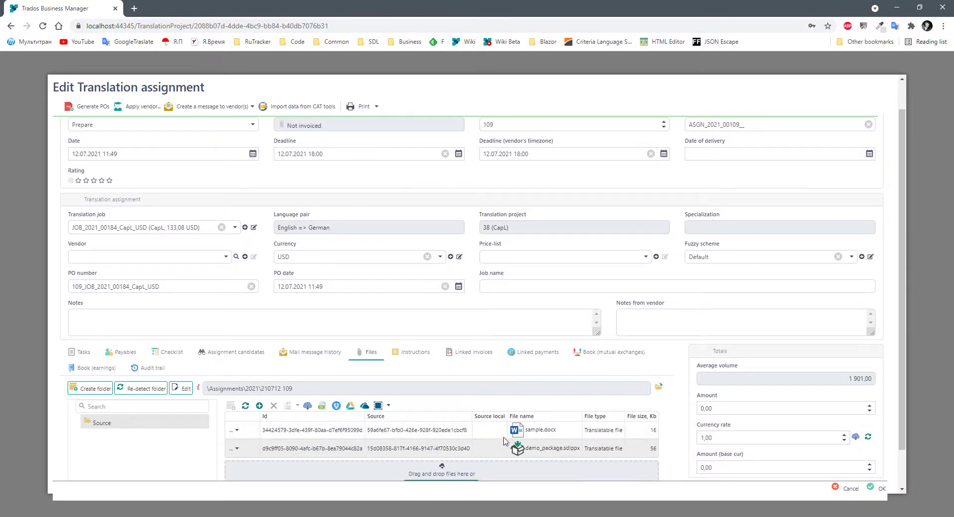
Look at the assignment's vendor selection and the options for creating a message to vendors.
{"action": "left_click", "coordinate": [100, 257]}
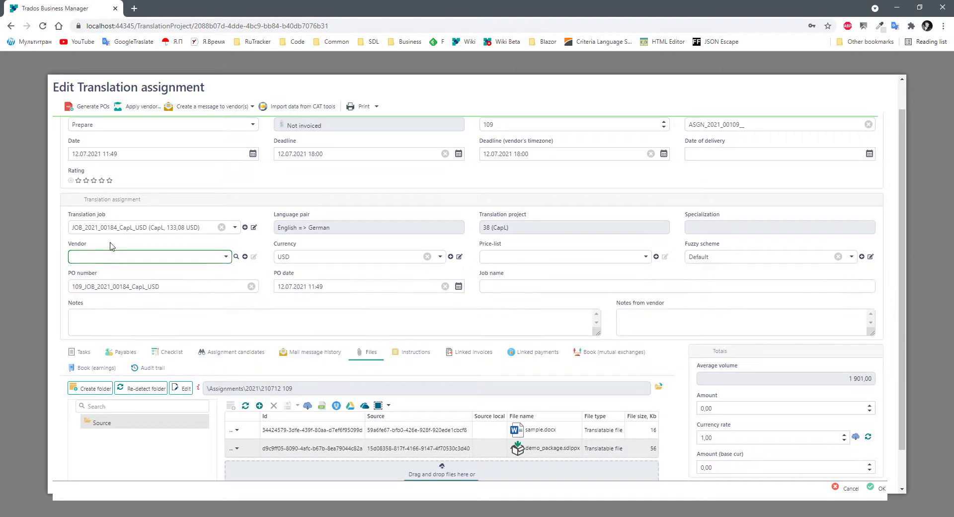
{"action": "left_click", "coordinate": [212, 107]}
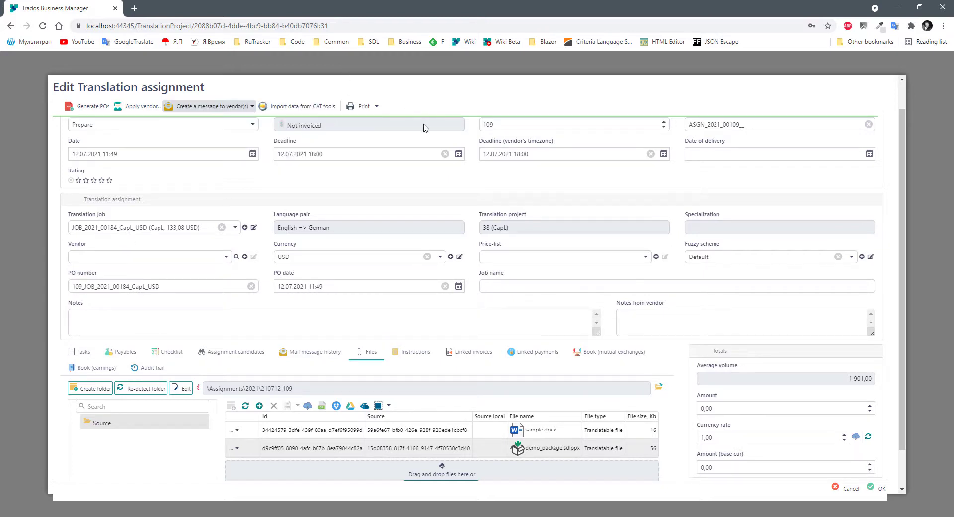
Confirm the translation assignment with its attached files and return to project 38's assignments.
{"action": "scroll", "coordinate": [718, 343], "scroll_direction": "down", "scroll_amount": 1}
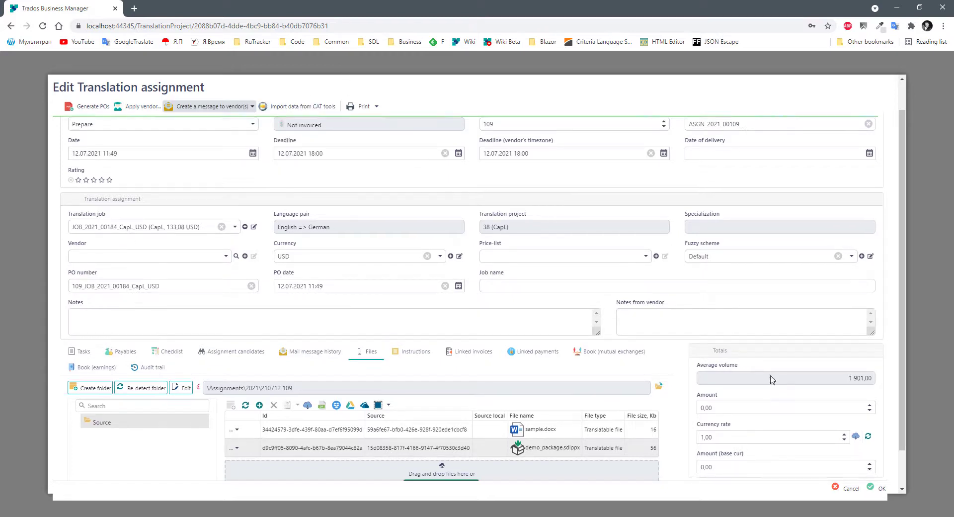
{"action": "left_click", "coordinate": [879, 488]}
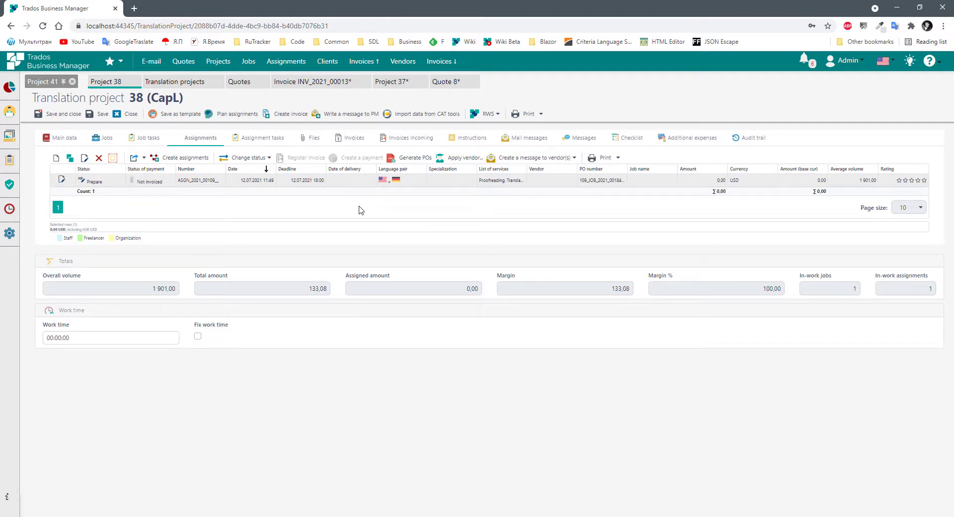
{"action": "left_click", "coordinate": [489, 114]}
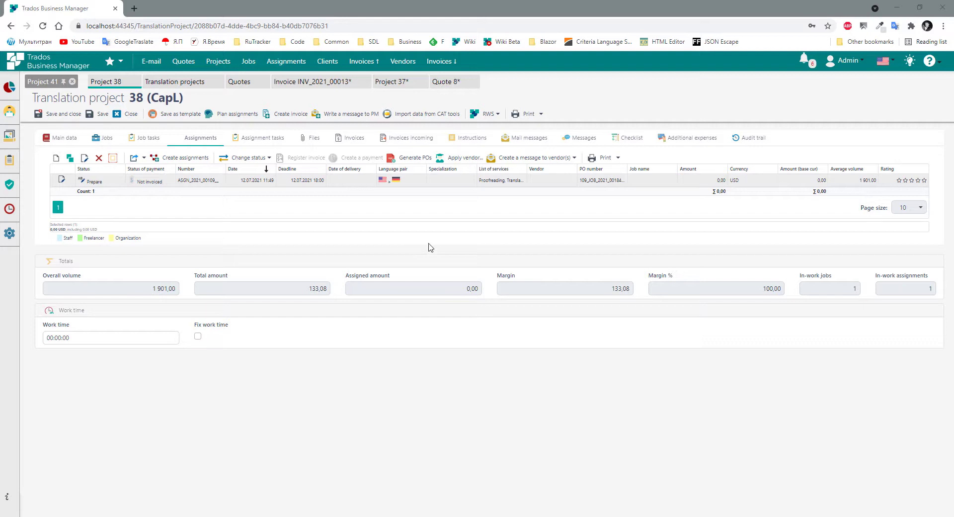
Open the files and folders section of the user settings and locate the Studio project files template.
{"action": "mouse_move", "coordinate": [2, 244]}
{"action": "mouse_move", "coordinate": [10, 233]}
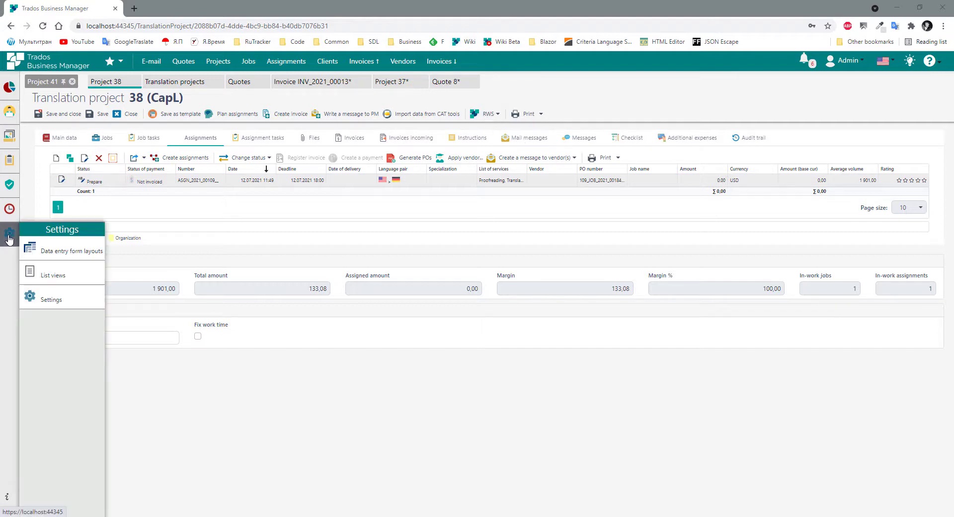
{"action": "left_click", "coordinate": [65, 304]}
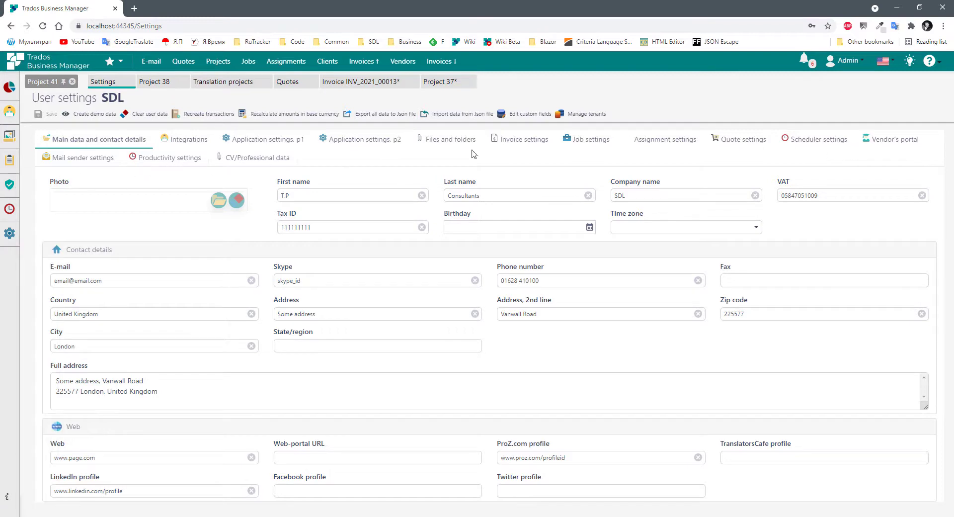
{"action": "left_click", "coordinate": [449, 140]}
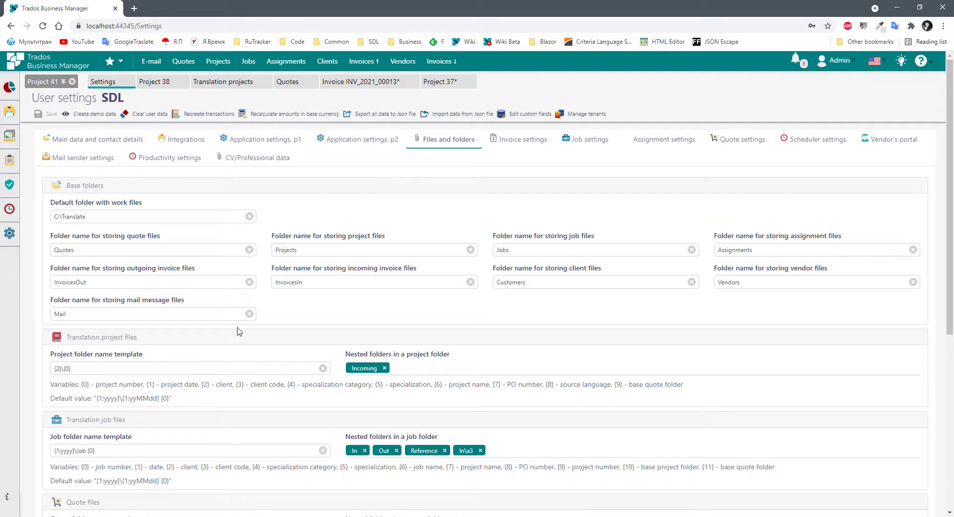
{"action": "scroll", "coordinate": [238, 332], "scroll_direction": "down", "scroll_amount": 6}
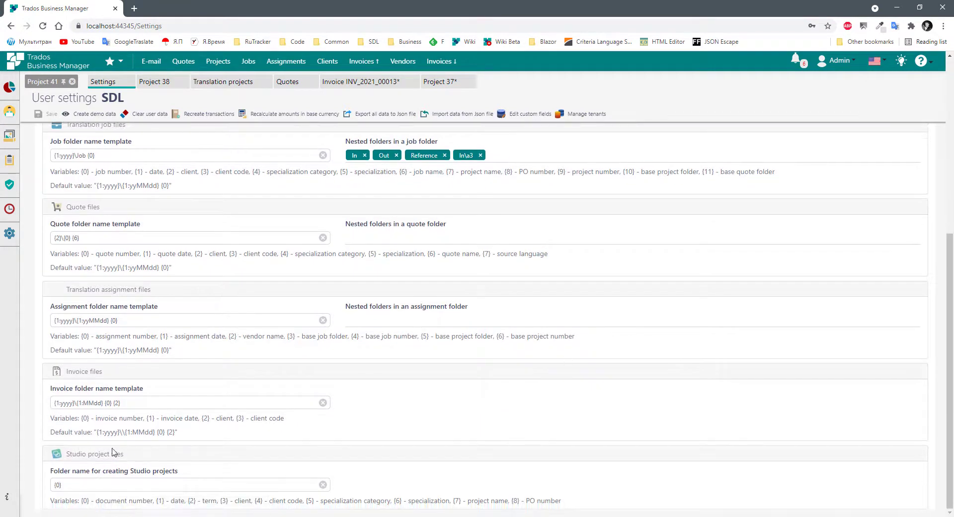
Set the folder name for creating Studio projects to "Studio projects\{1:yyyyMMdd} {0}" and save the settings.
{"action": "left_click_drag", "start_coordinate": [65, 454], "coordinate": [127, 456]}
{"action": "left_click", "coordinate": [146, 458]}
{"action": "left_click", "coordinate": [87, 485]}
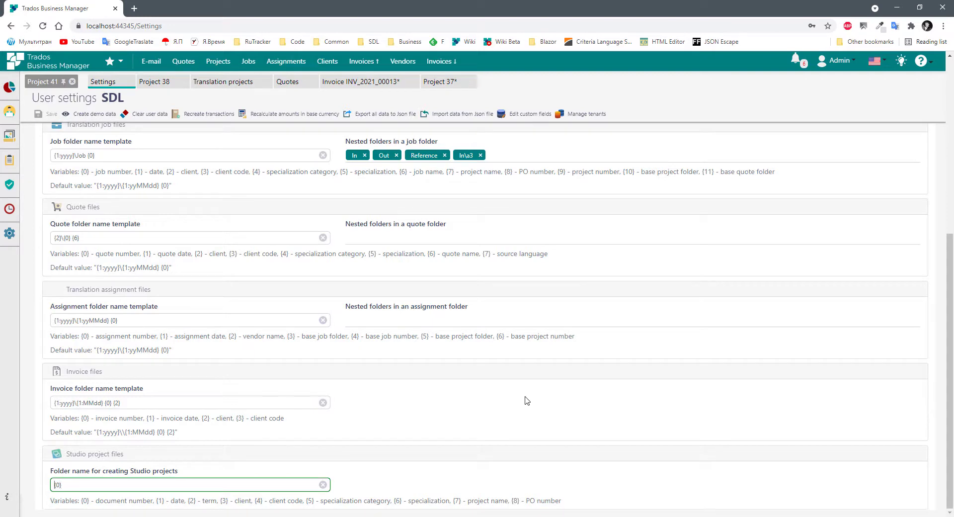
{"action": "type", "text": "Studio projects/"}
{"action": "type", "text": "{1:yyyyMMdd}"}
{"action": "left_click", "coordinate": [42, 116]}
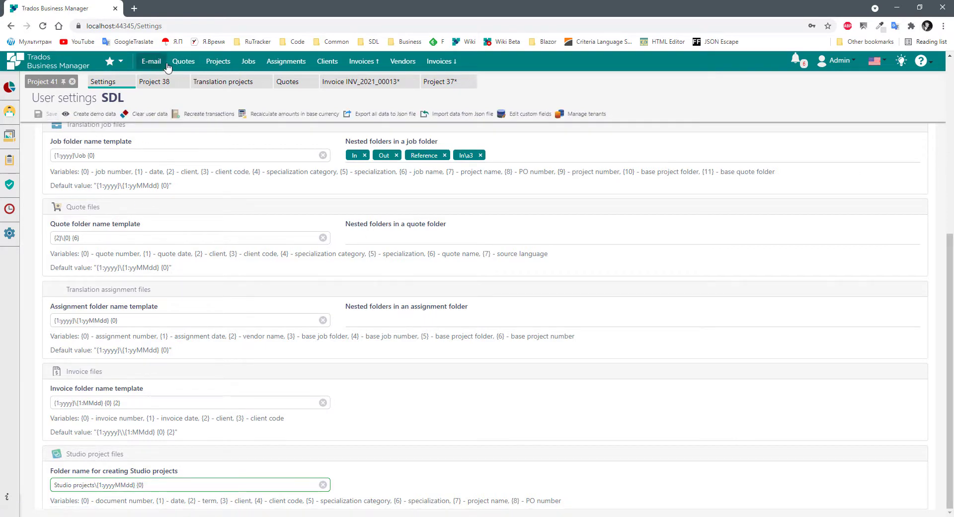
Start creating a Trados Studio project from translation project 38, check the proposed job files folder, and cancel.
{"action": "left_click", "coordinate": [184, 61]}
{"action": "left_click", "coordinate": [220, 62]}
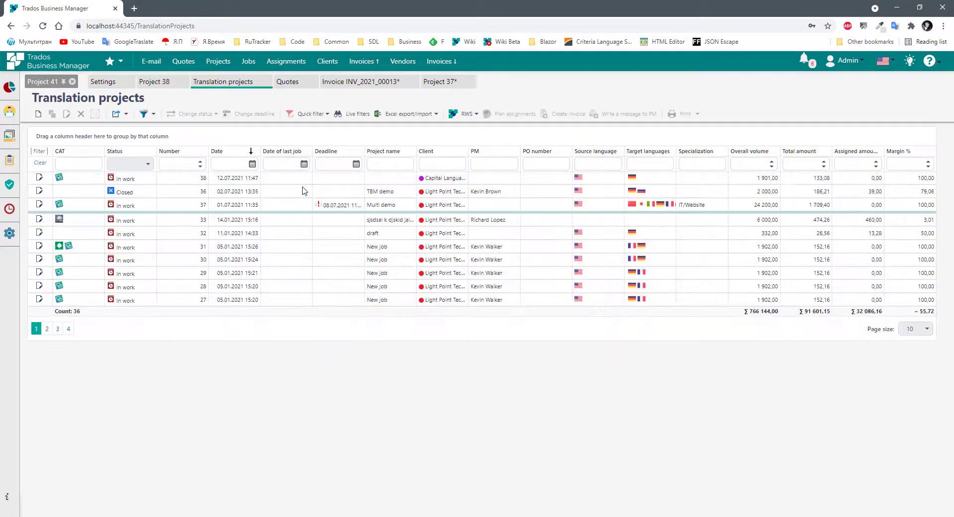
{"action": "left_click", "coordinate": [309, 179]}
{"action": "left_click", "coordinate": [465, 113]}
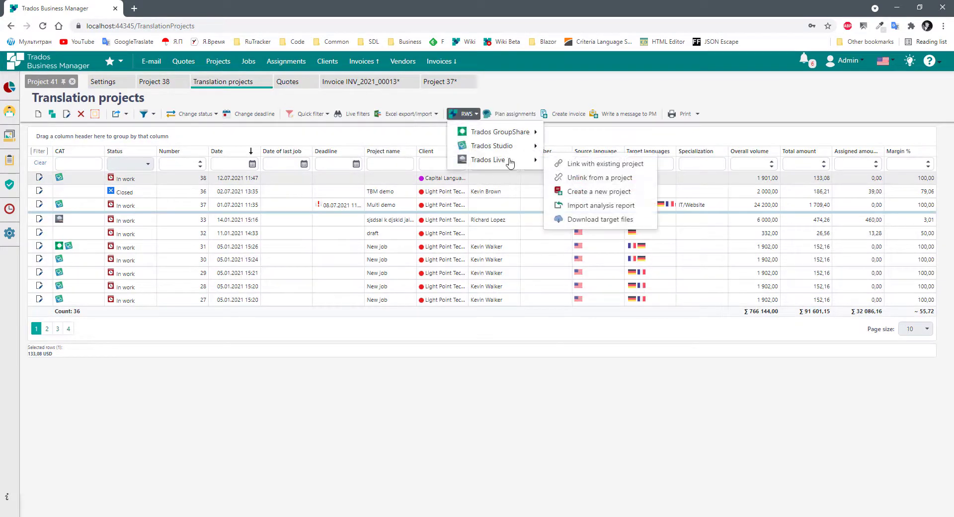
{"action": "mouse_move", "coordinate": [532, 146]}
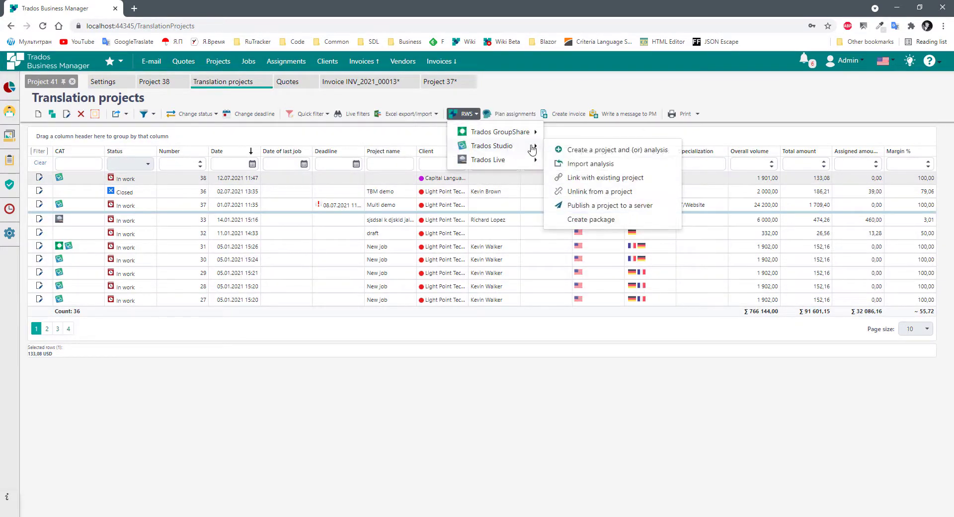
{"action": "left_click", "coordinate": [592, 151]}
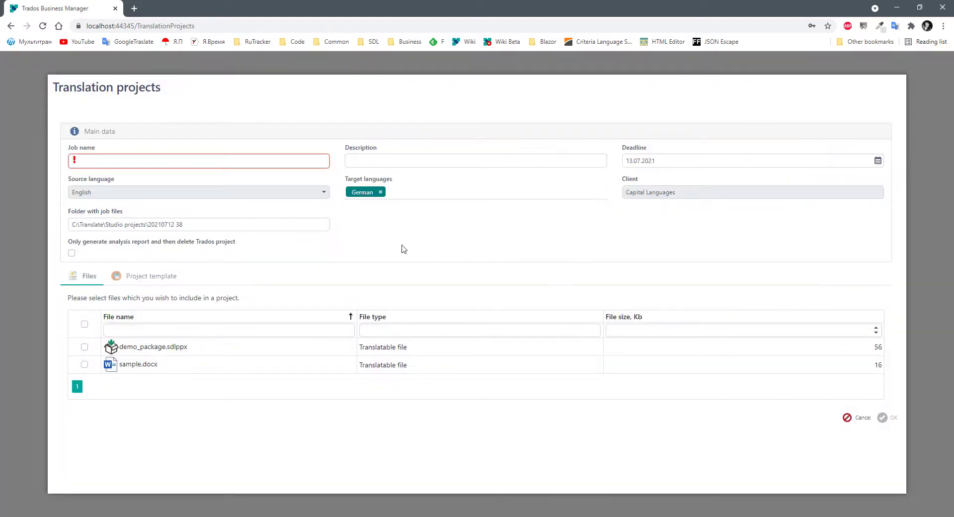
{"action": "left_click_drag", "start_coordinate": [213, 228], "coordinate": [71, 229]}
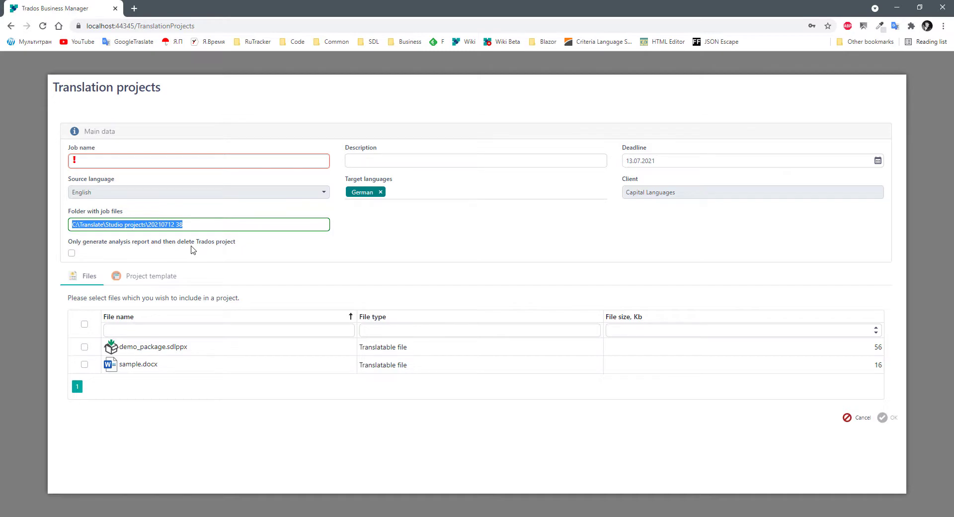
{"action": "left_click", "coordinate": [851, 419]}
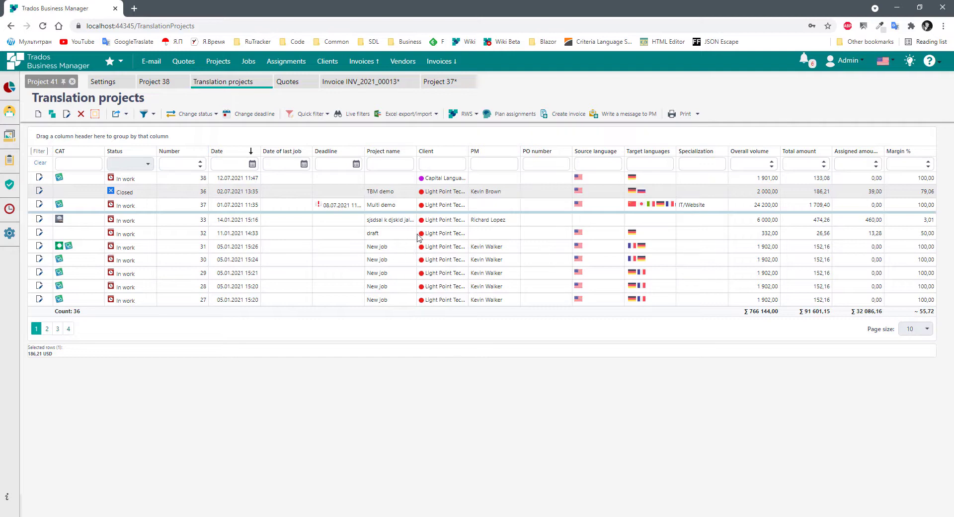
{"action": "left_click", "coordinate": [449, 222]}
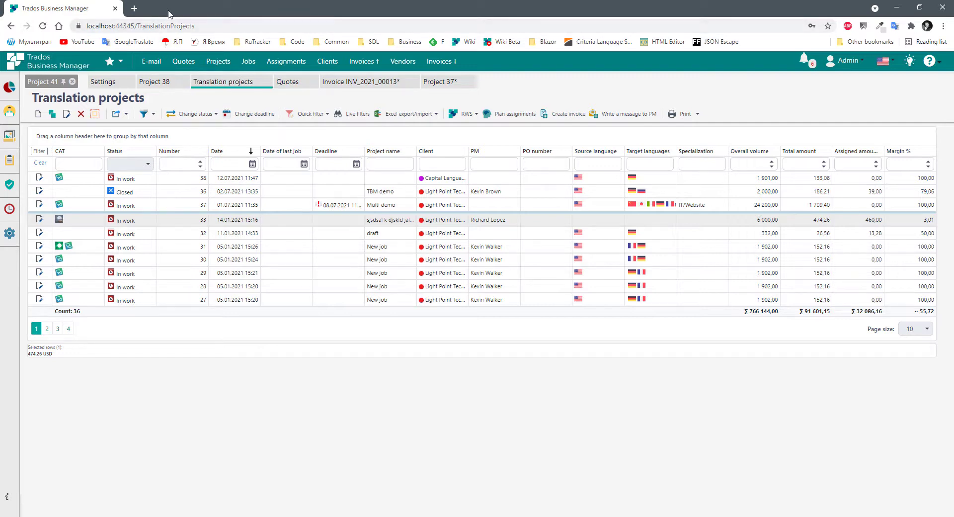
{"action": "key", "text": "alt+Tab"}
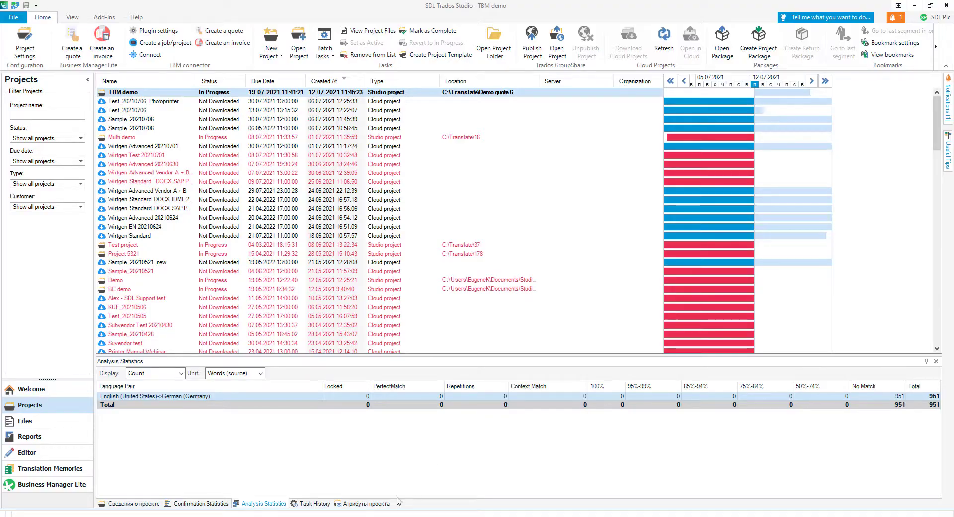
{"action": "key", "text": "alt+Tab"}
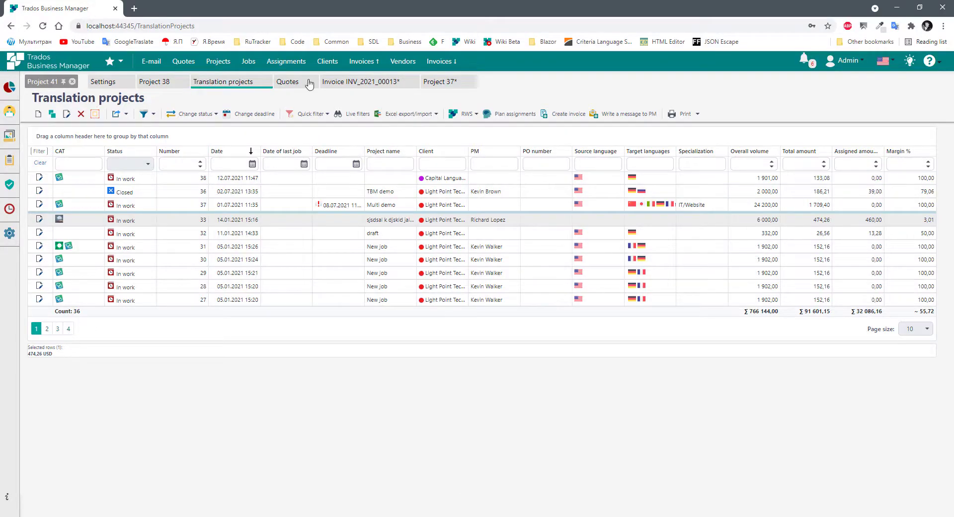
{"action": "left_click", "coordinate": [94, 25]}
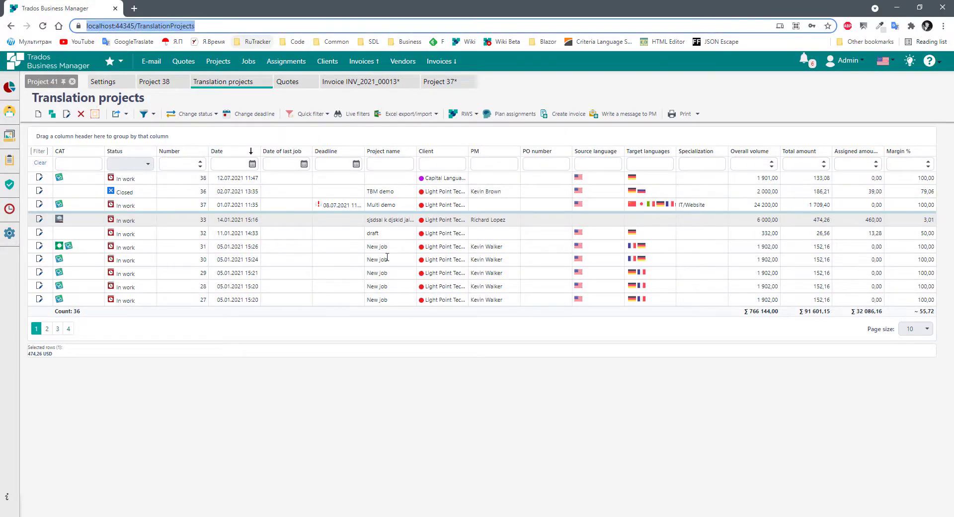